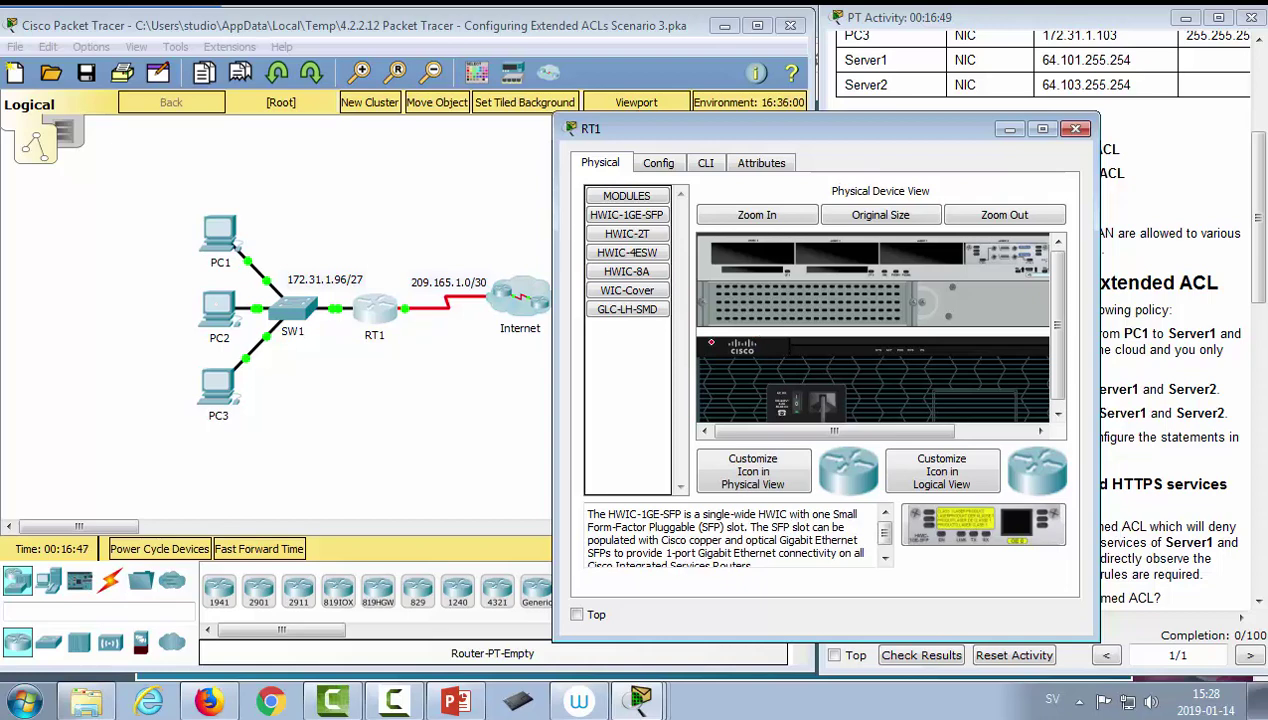
# - Move the RT1 window clear of the instructions, open its command line and enter global configuration mode
pyautogui.moveTo(700, 128); pyautogui.dragTo(344, 93)
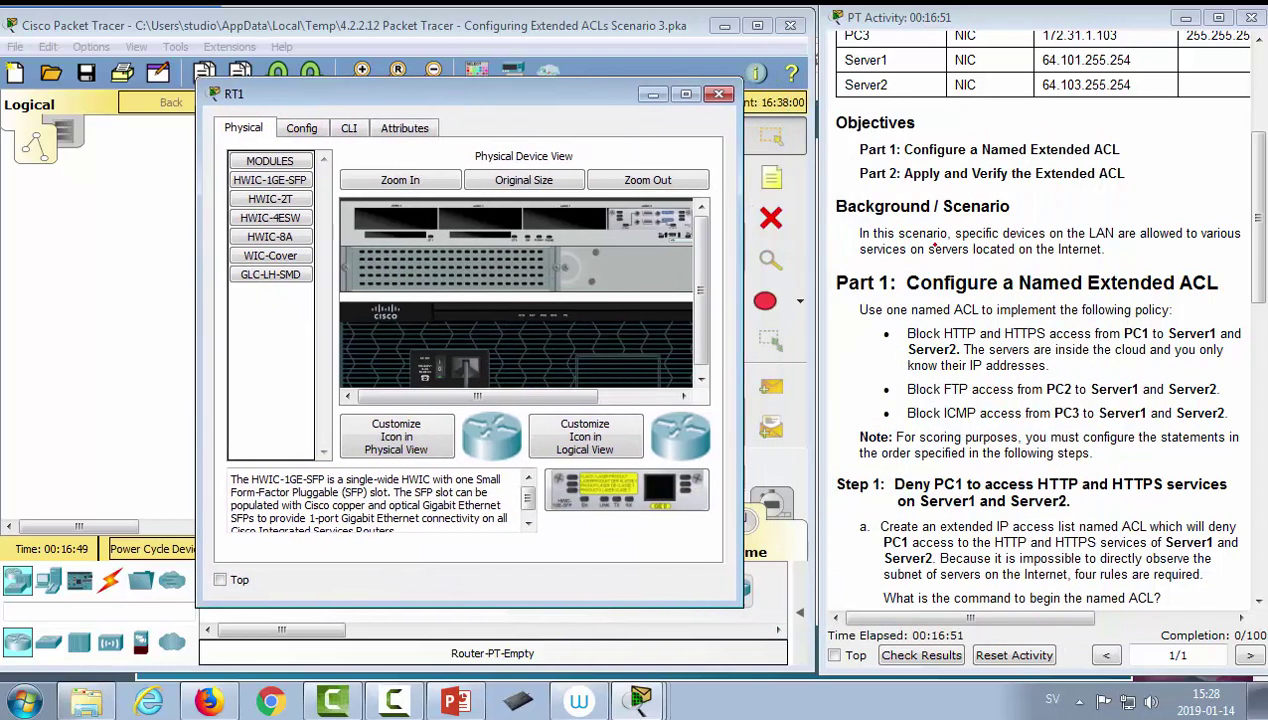
pyautogui.scroll(-2, 1085, 383)
pyautogui.scroll(-3, 1085, 383)
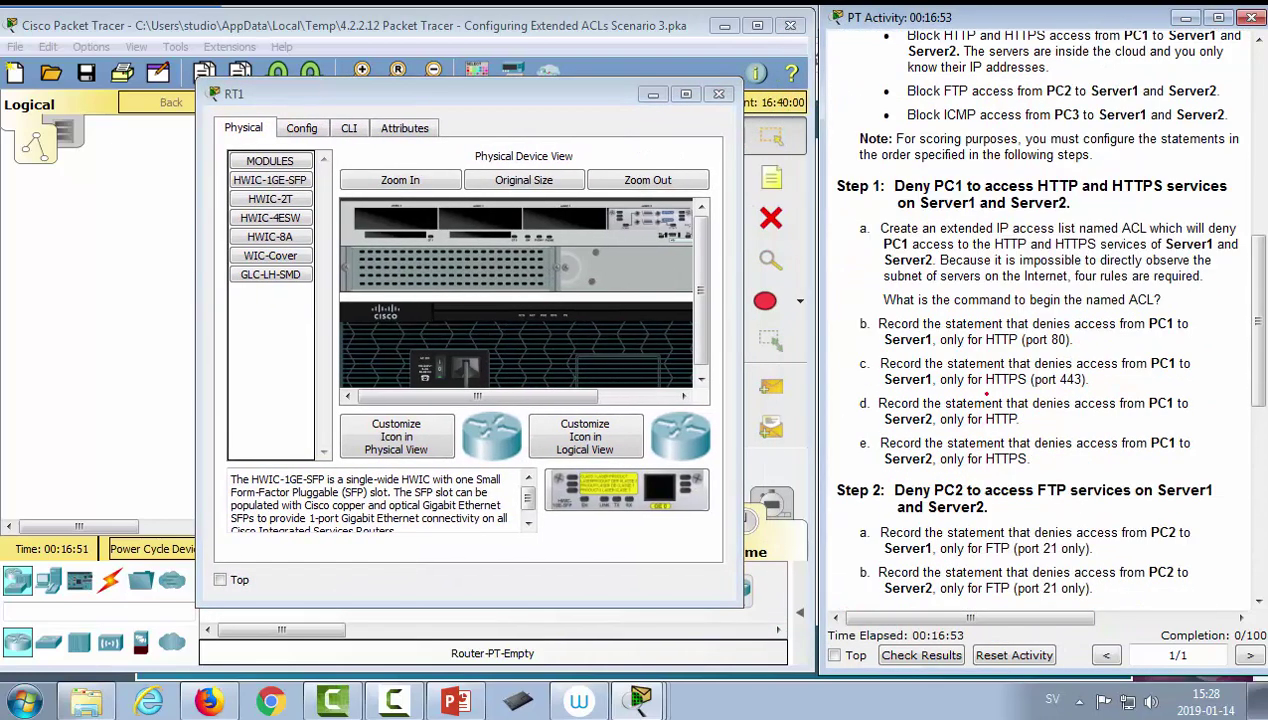
pyautogui.scroll(-1, 1029, 404)
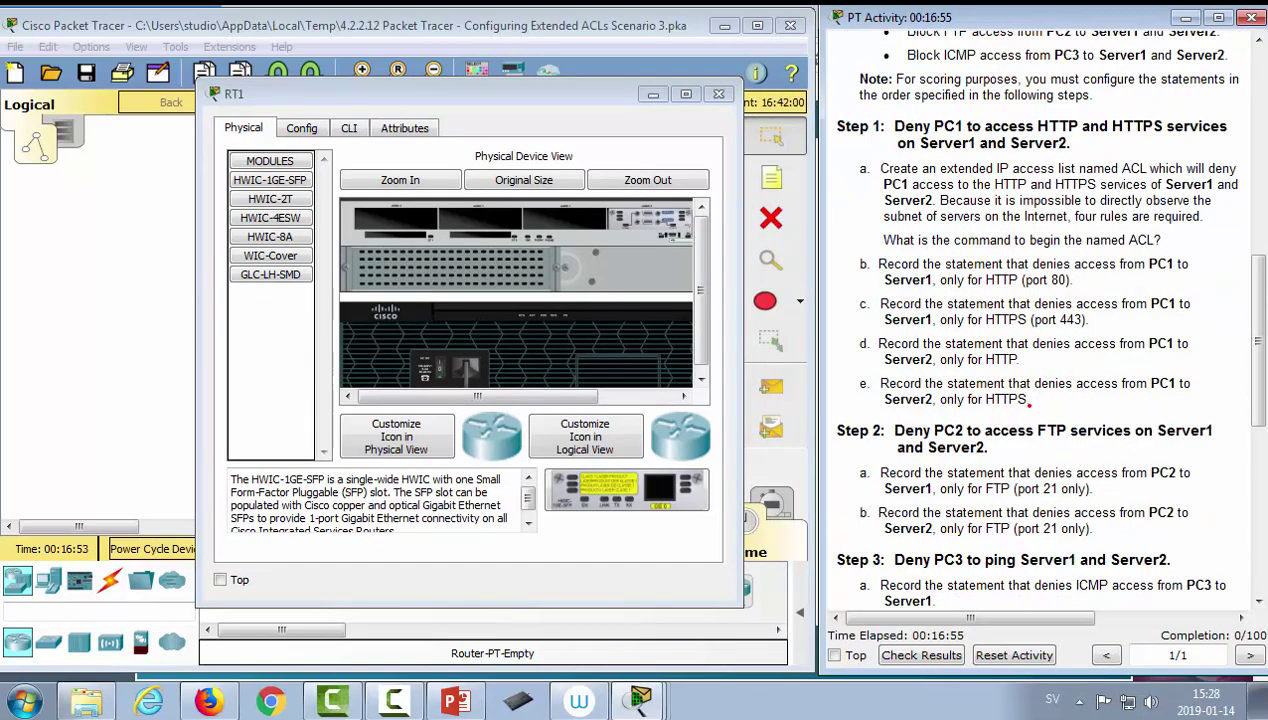
pyautogui.click(350, 129)
pyautogui.press('Return')
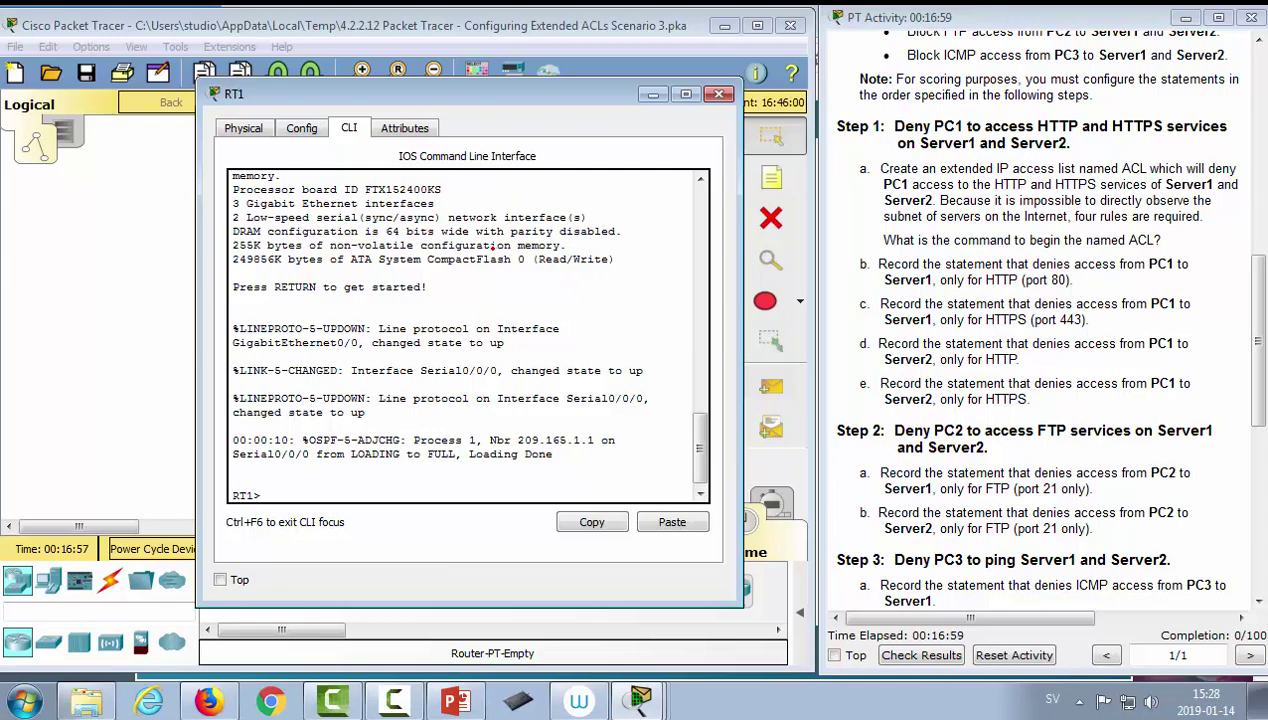
pyautogui.write('ena')
pyautogui.press('Return')
pyautogui.write('conf t')
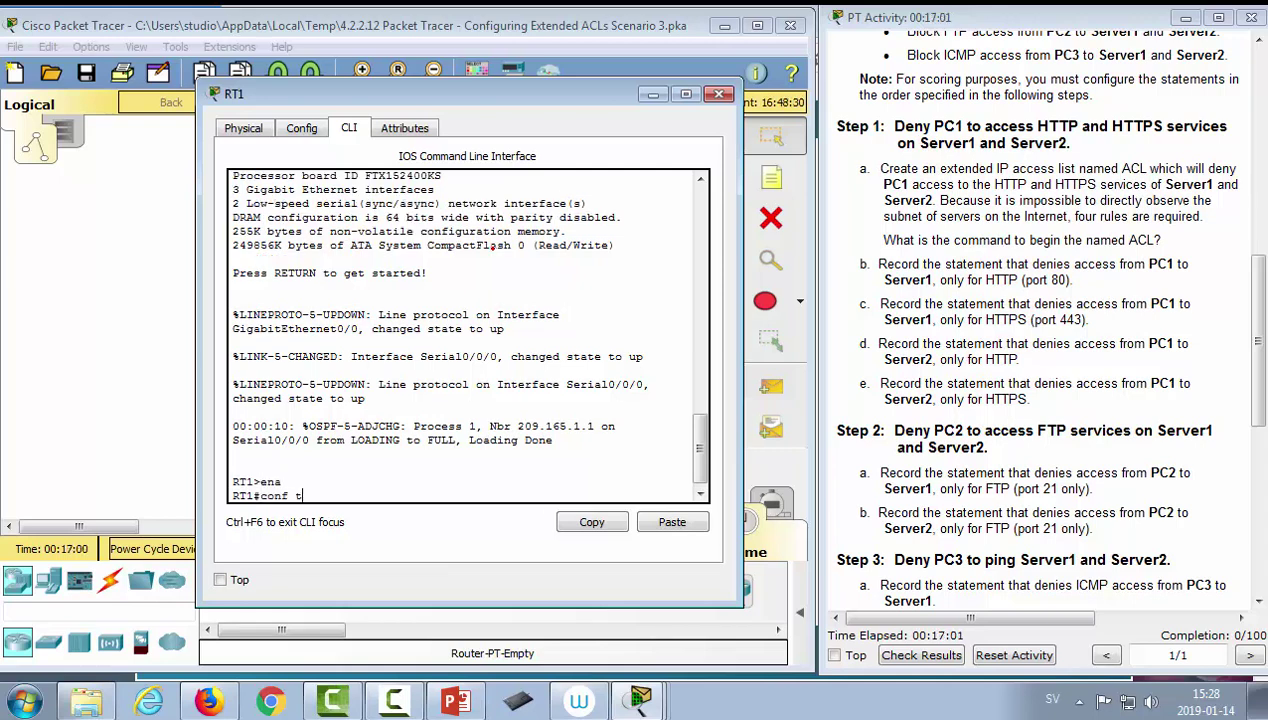
pyautogui.press('Return')
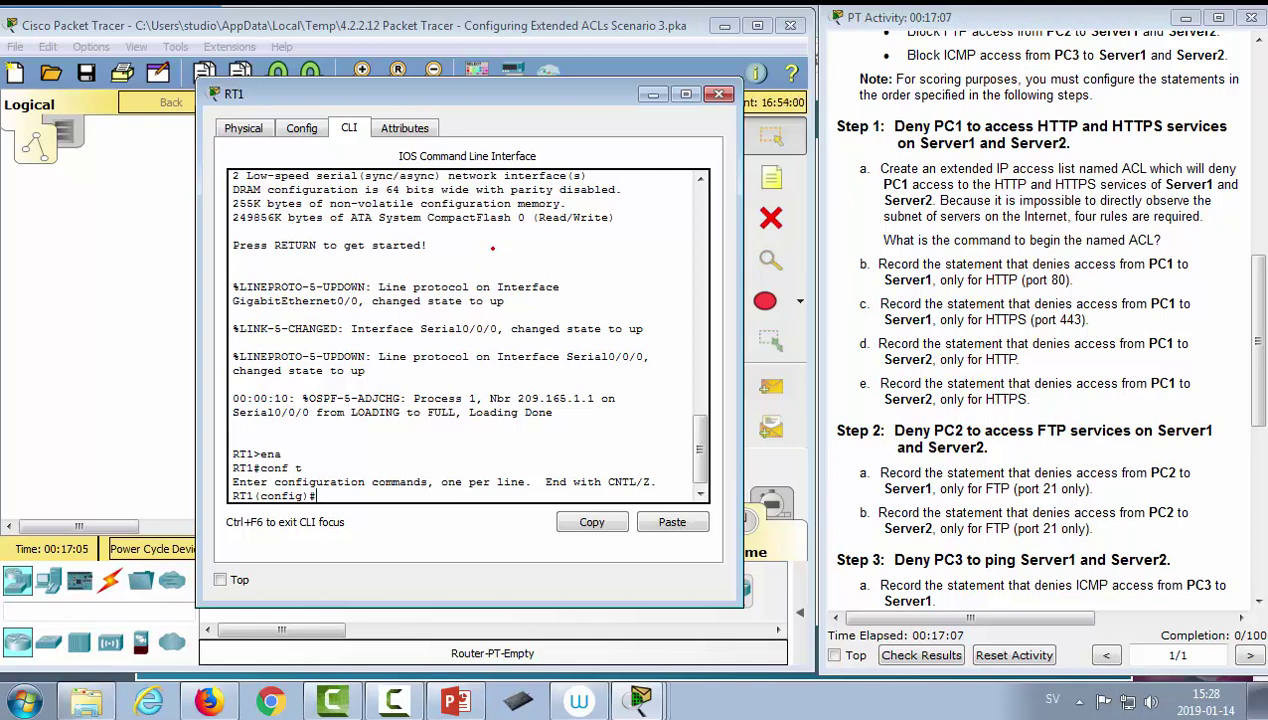
# - Create an extended named access list called BLOCK on RT1
pyautogui.write('ip acc')
pyautogui.press('Tab')
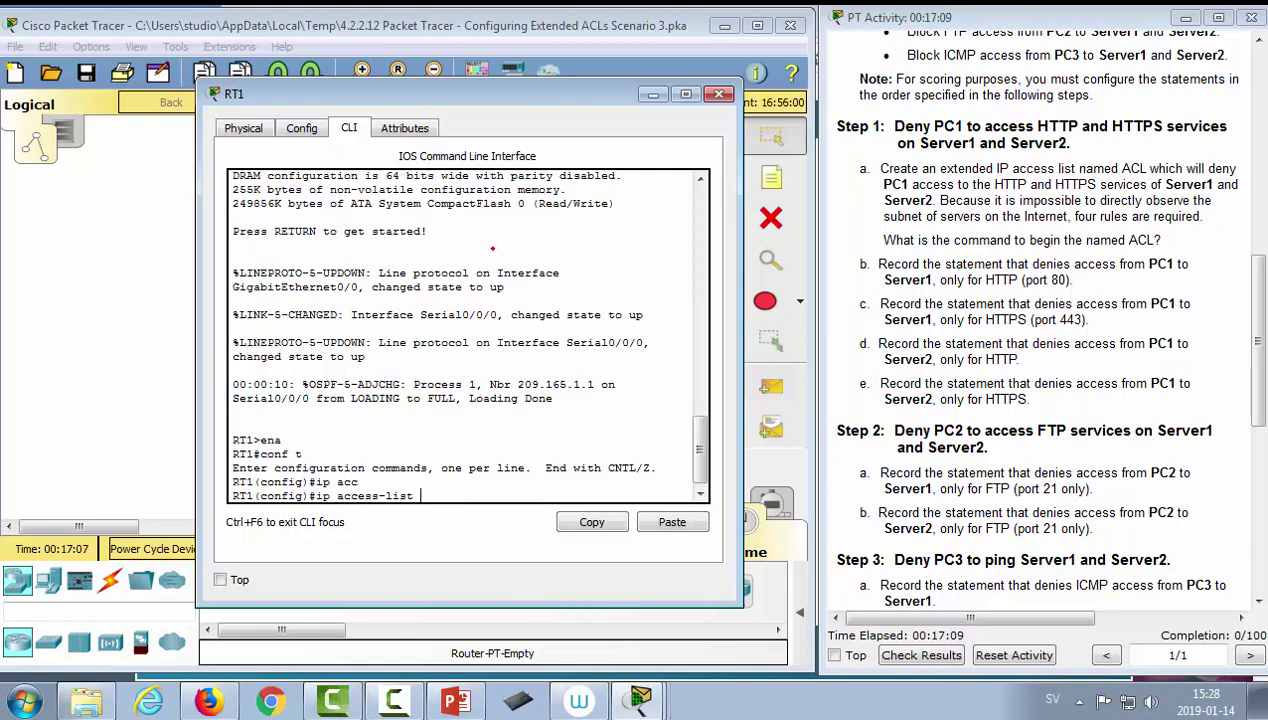
pyautogui.write('ex')
pyautogui.press('Tab')
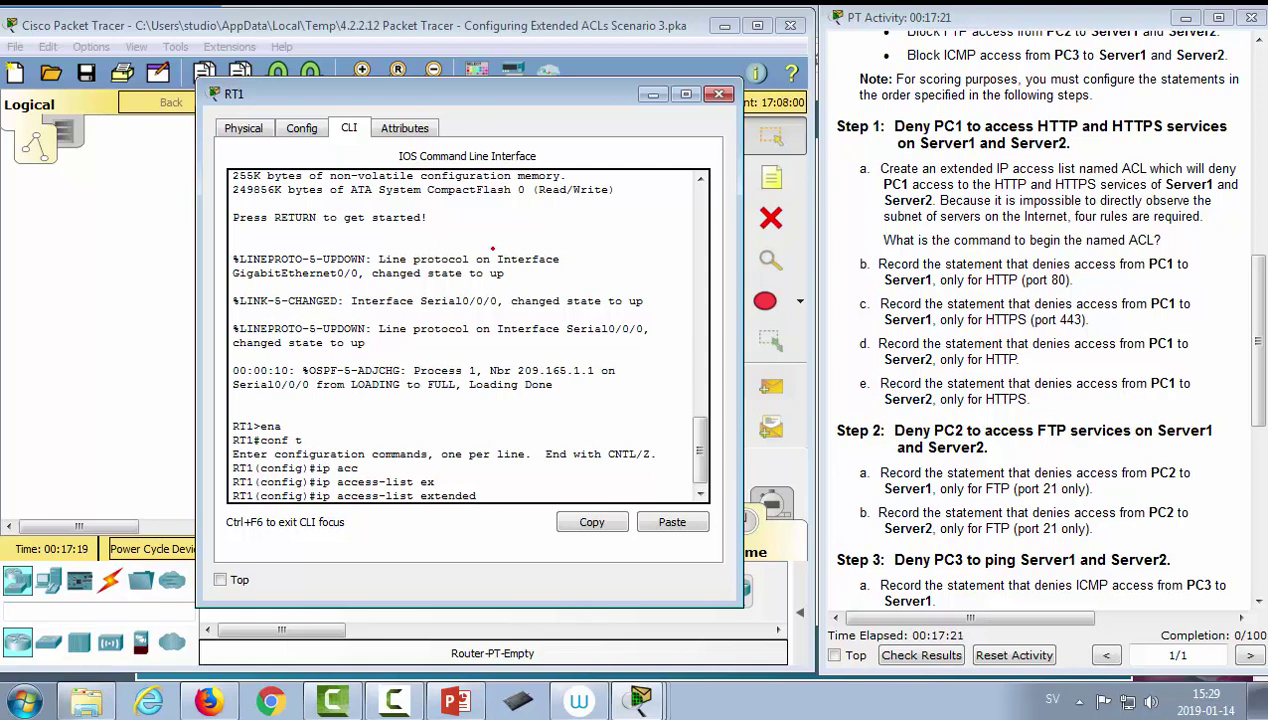
pyautogui.write('BLOCK')
pyautogui.press('Return')
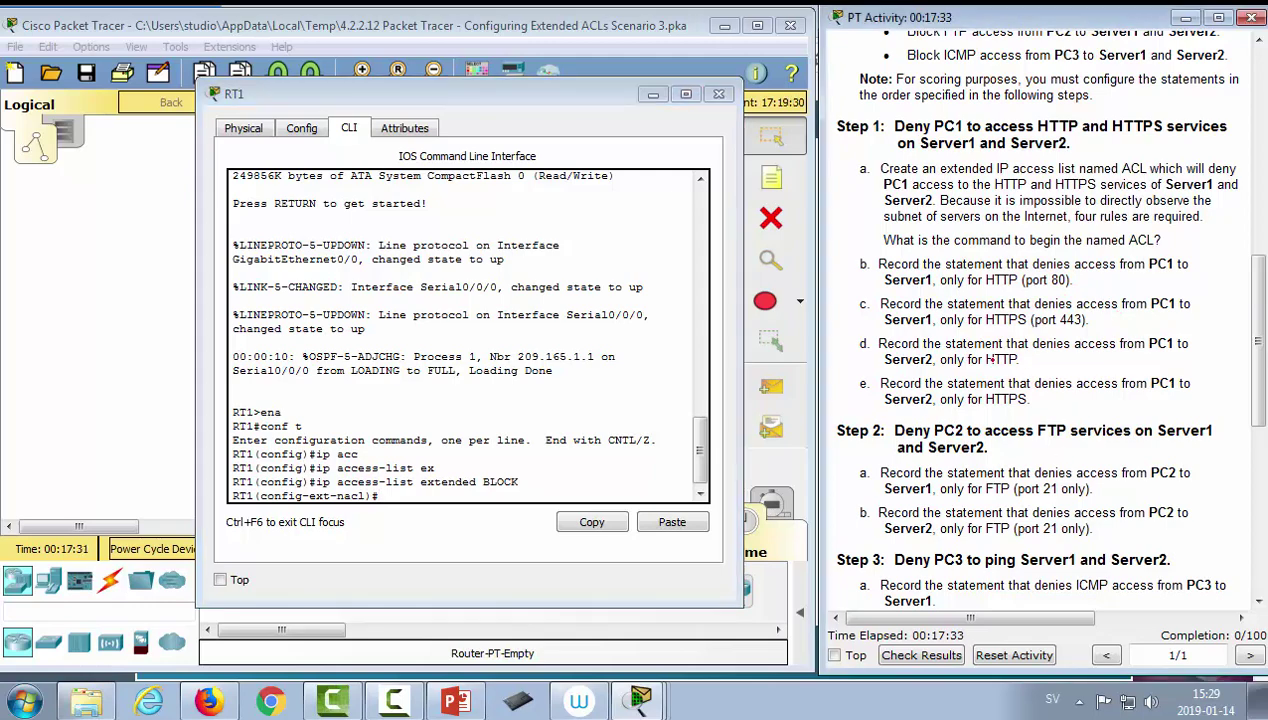
# - Begin a deny tcp statement with PC1, host 172.31.1.101, as source, using inline help to list the options
pyautogui.scroll(10, 1066, 391)
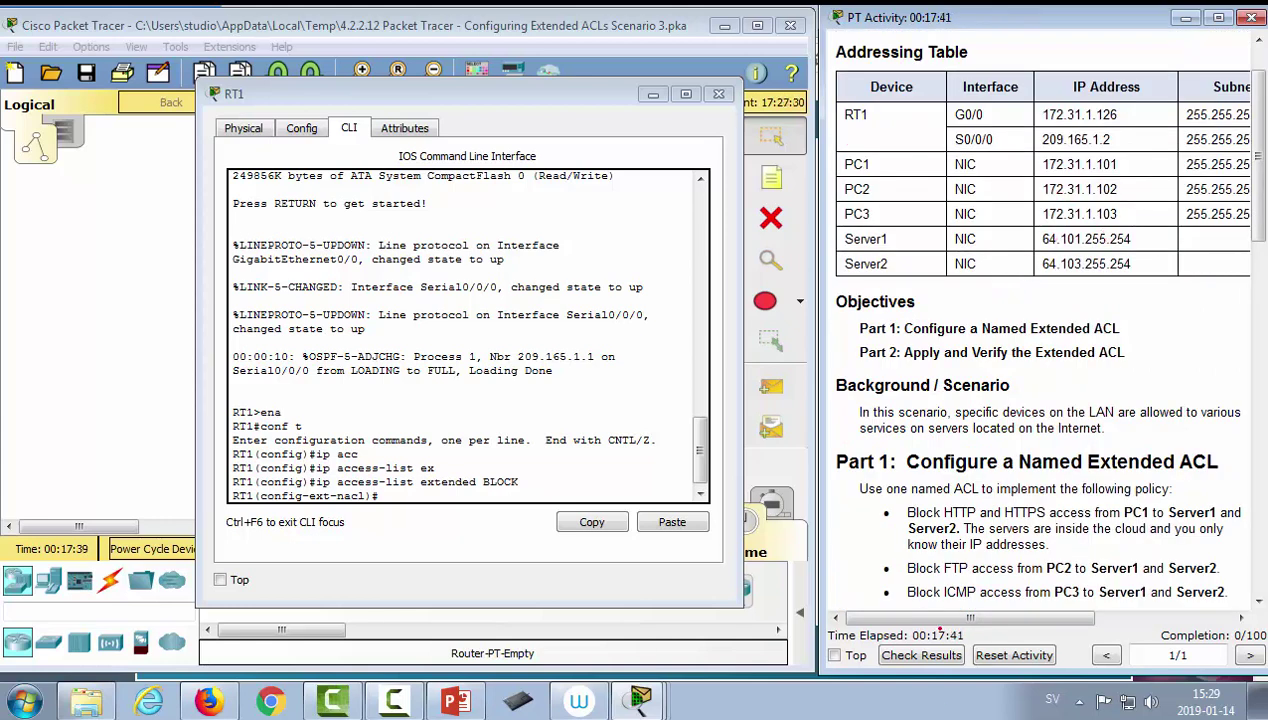
pyautogui.moveTo(943, 618); pyautogui.dragTo(917, 618)
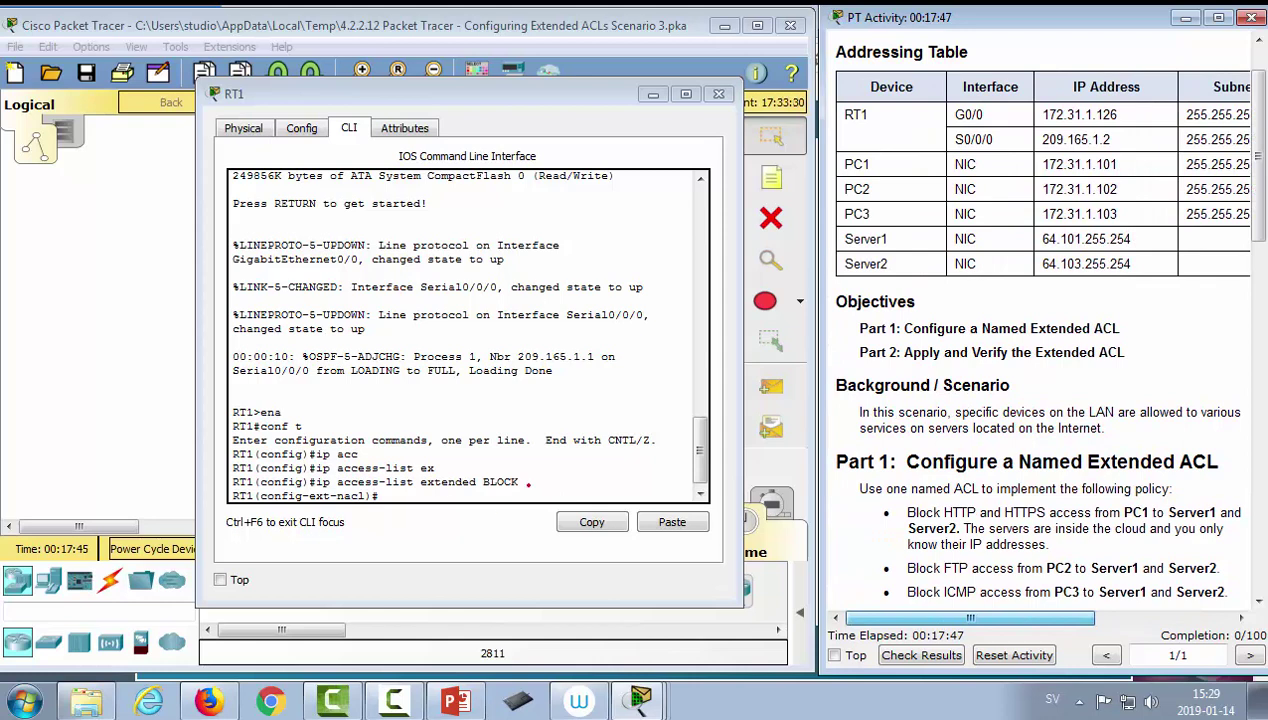
pyautogui.click(528, 483)
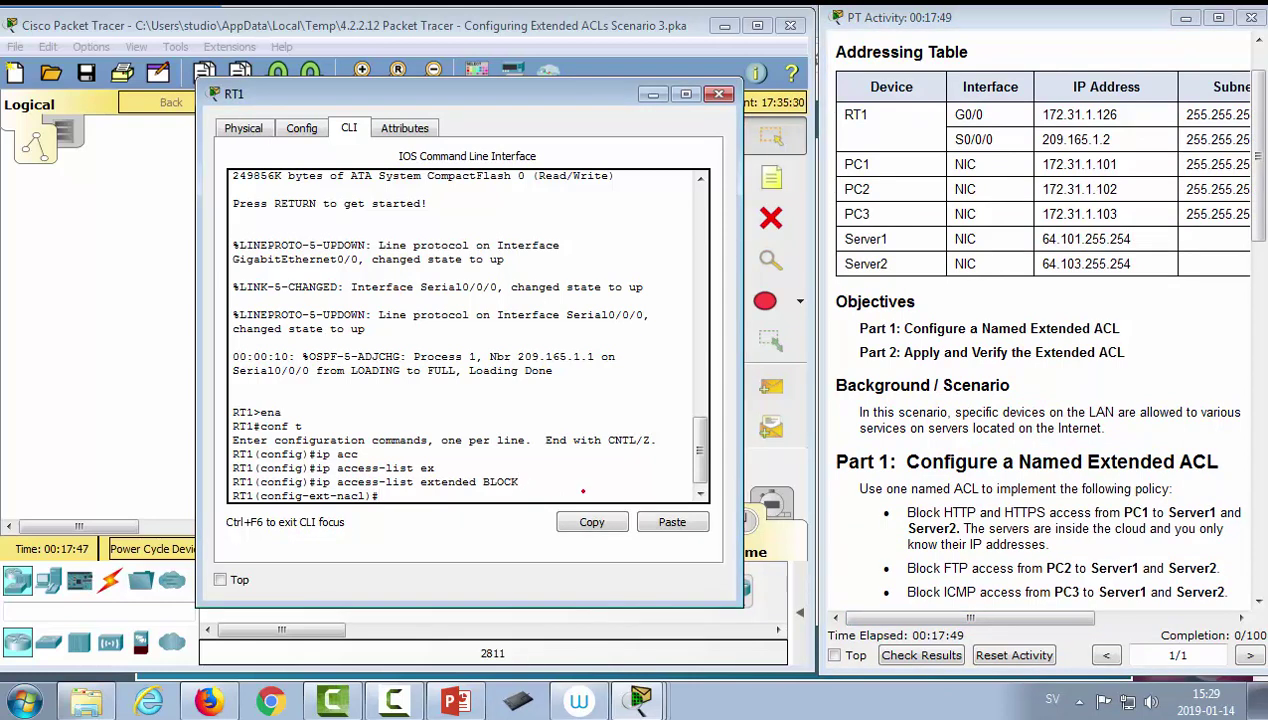
pyautogui.write('deny ?')
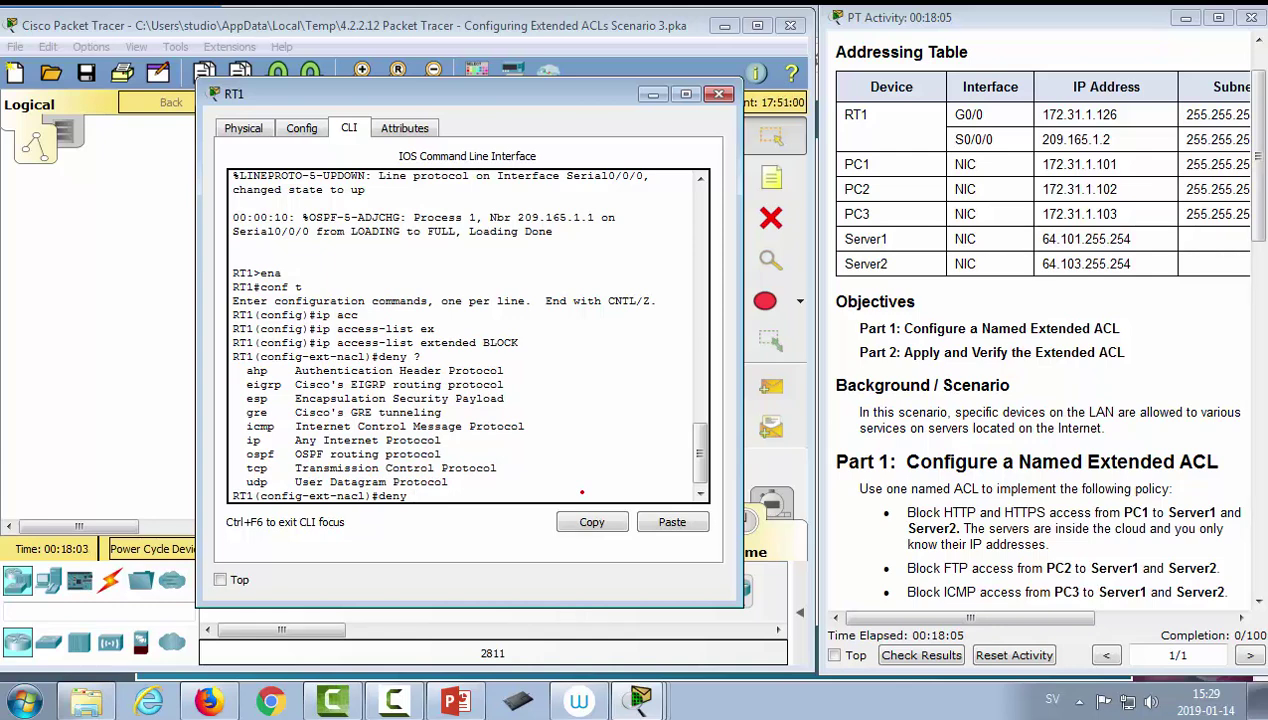
pyautogui.write('tcp ?')
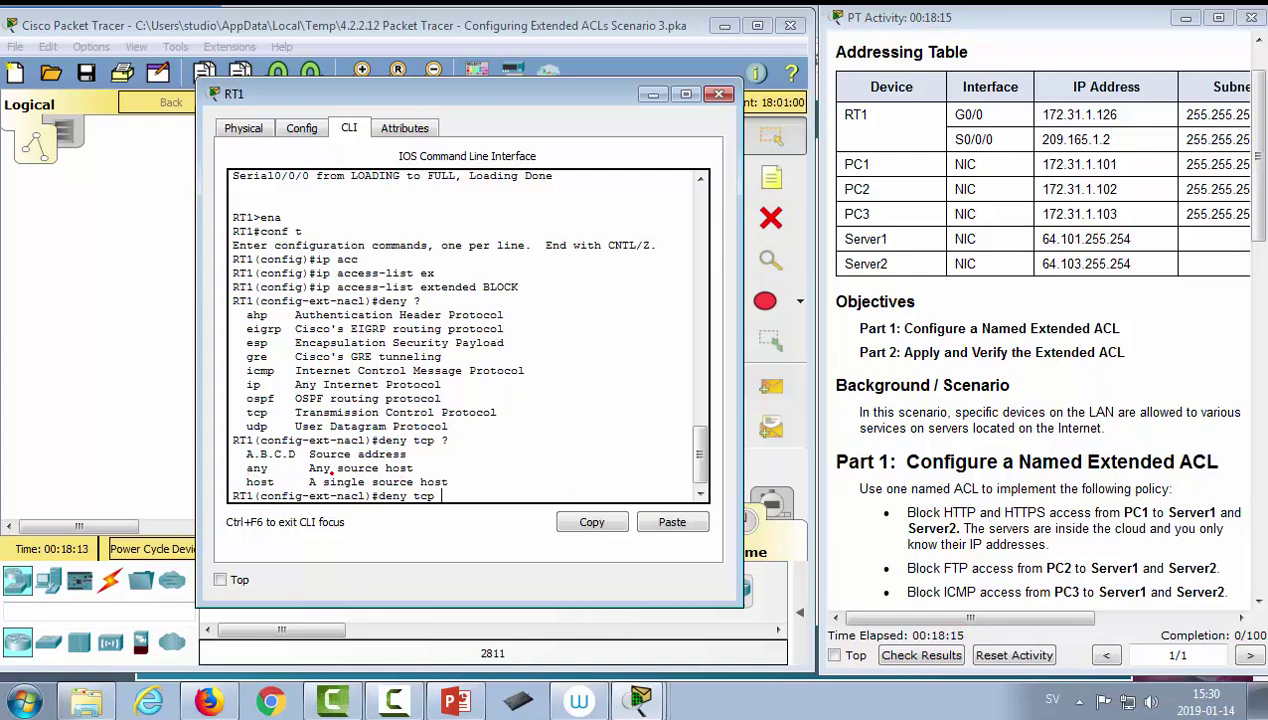
pyautogui.write('host 172.31.1.101')
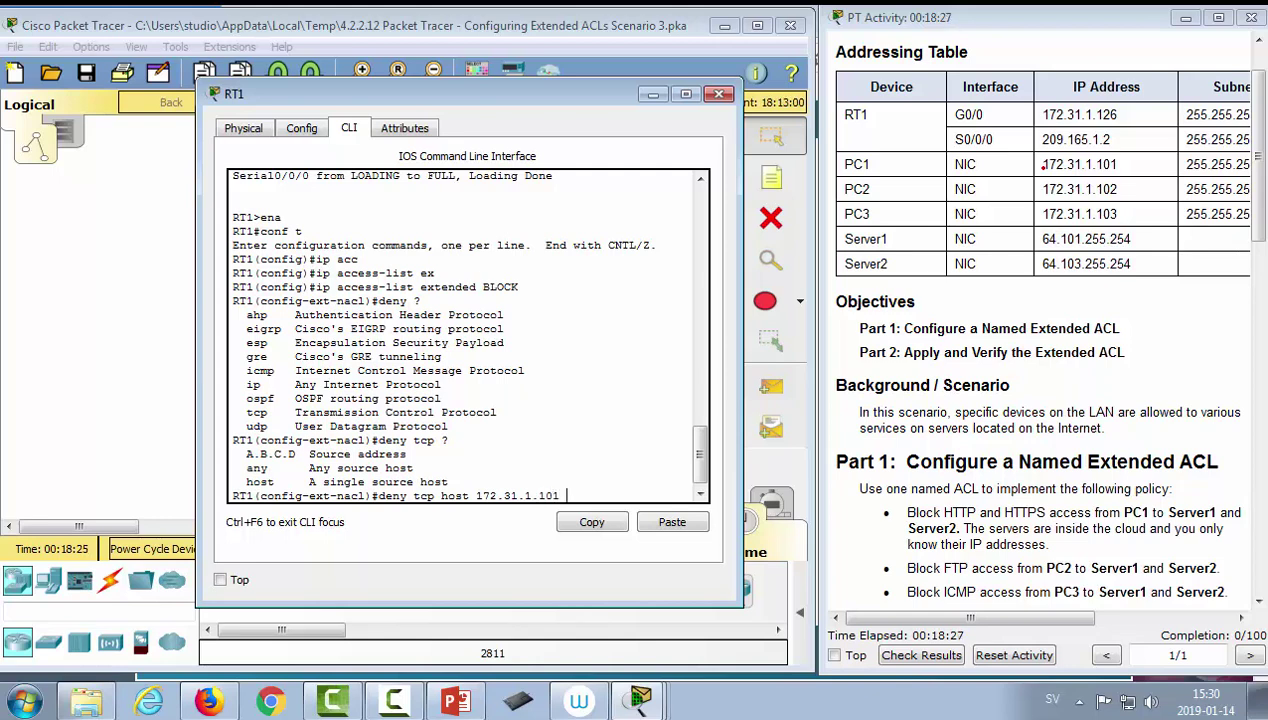
pyautogui.write(' ?')
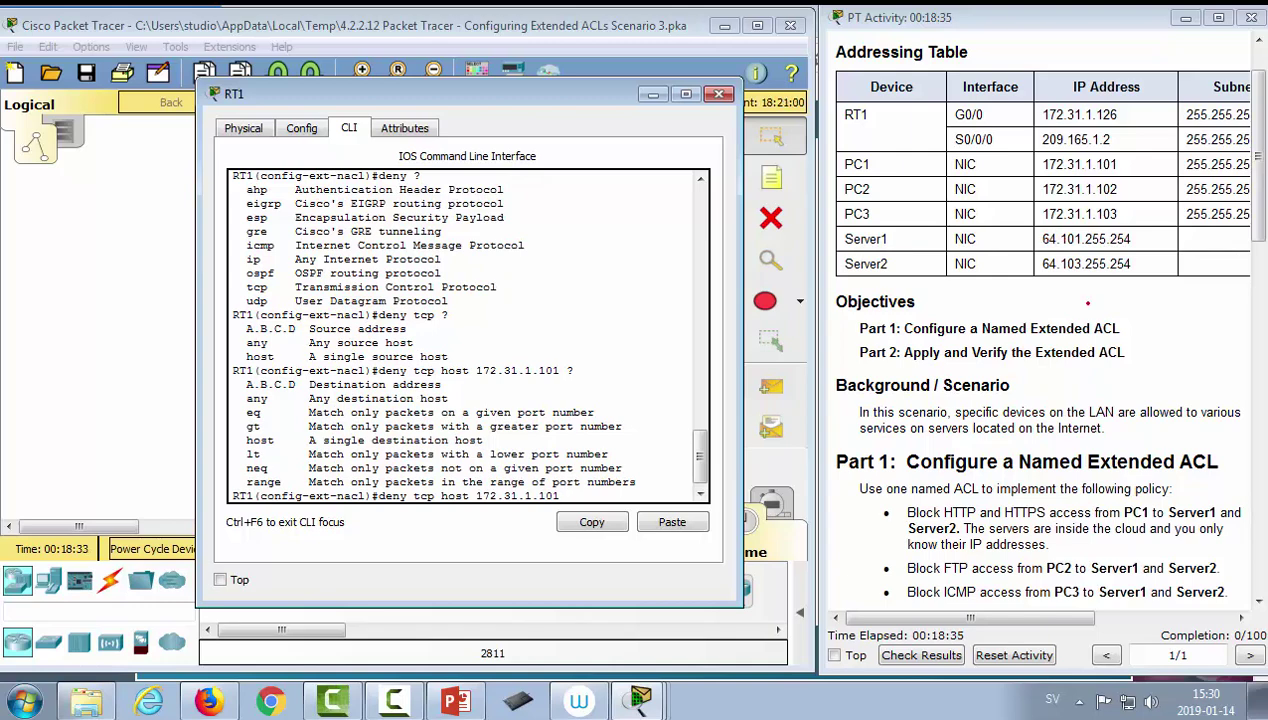
# - Add Server1 as the statement's destination by entering 64.101.255.254 and inserting the host keyword before it
pyautogui.write('64.101.255.254')
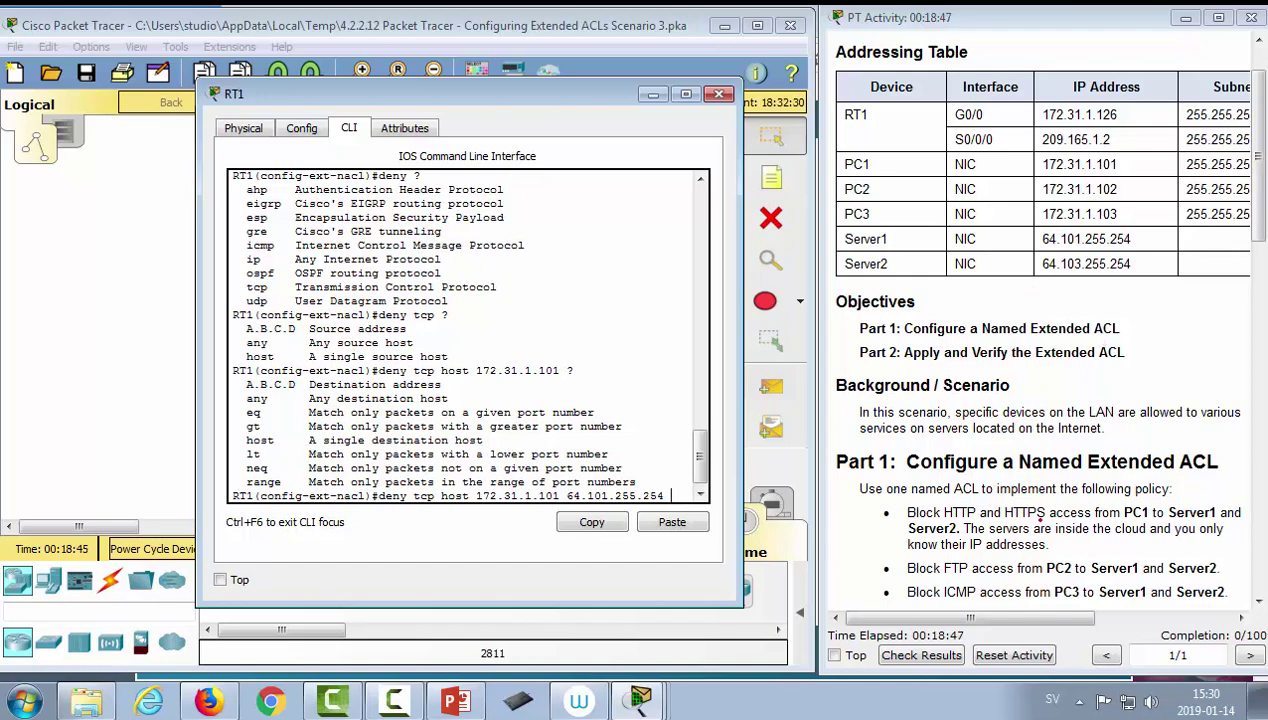
pyautogui.scroll(-3, 947, 512)
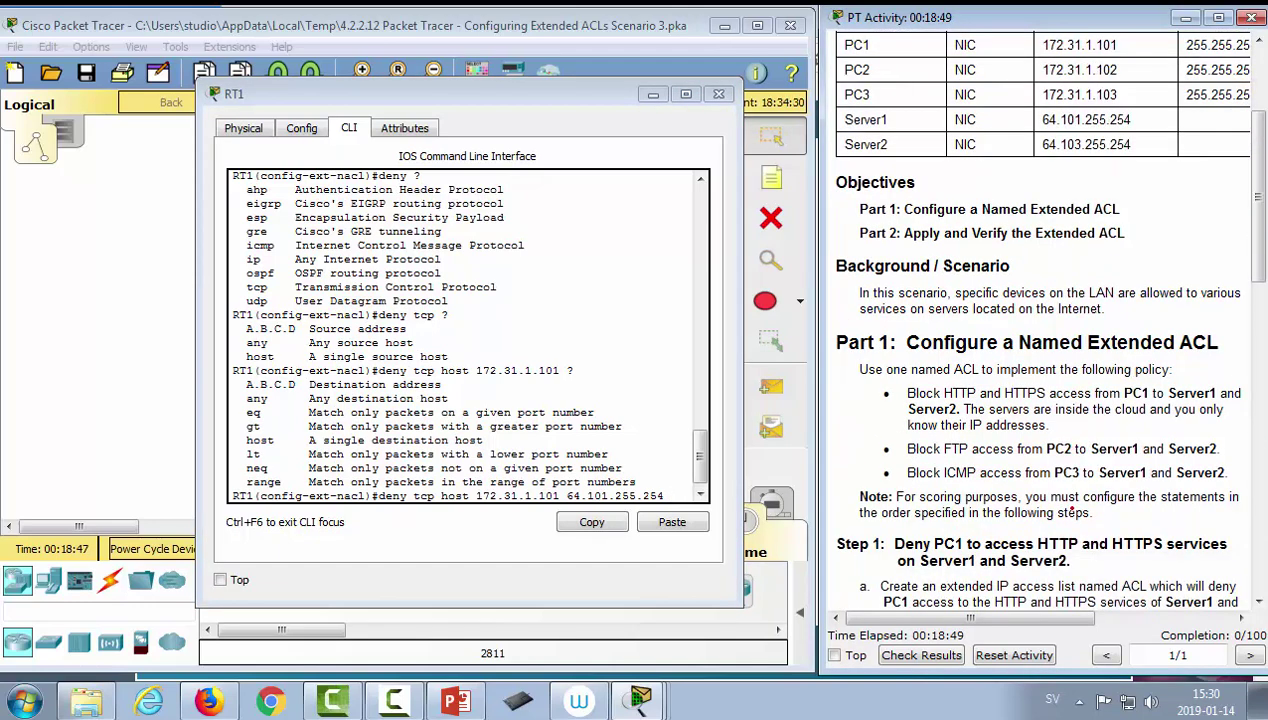
pyautogui.click(660, 495)
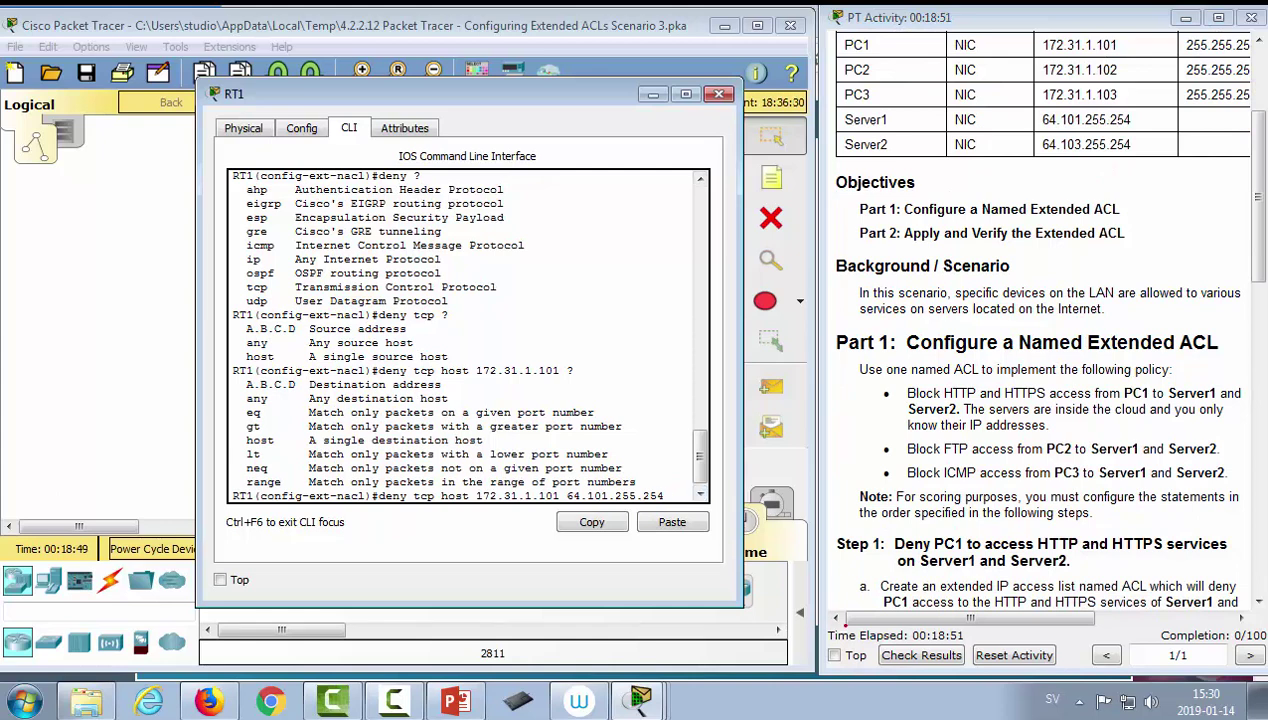
pyautogui.write('?')
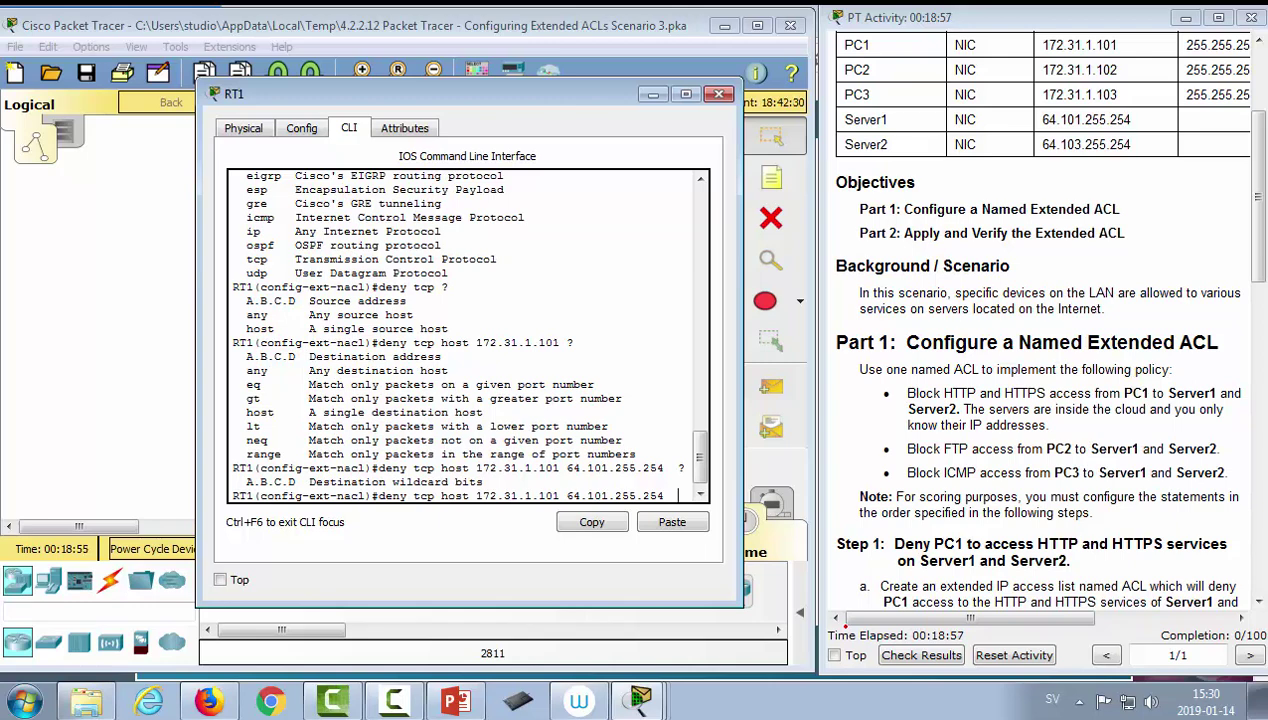
pyautogui.press('Left')
pyautogui.press('Left')
pyautogui.press('Left')
pyautogui.press('Left')
pyautogui.press('Left')
pyautogui.press('Left')
pyautogui.press('Left')
pyautogui.press('Left')
pyautogui.press('Left')
pyautogui.press('Left')
pyautogui.press('Left')
pyautogui.press('Left')
pyautogui.press('Left')
pyautogui.press('Left')
pyautogui.write('host')
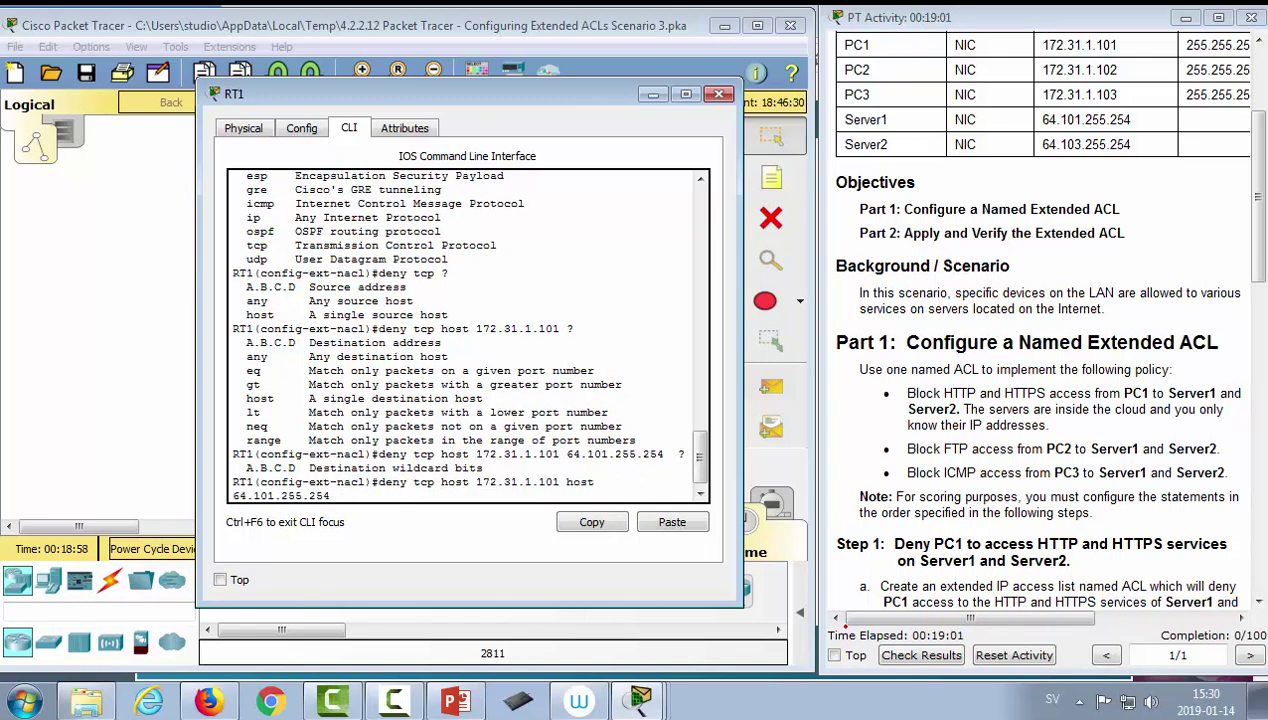
pyautogui.press('Right')
pyautogui.press('Right')
pyautogui.press('Right')
pyautogui.press('Right')
pyautogui.press('Right')
pyautogui.press('Right')
pyautogui.press('Right')
pyautogui.press('Right')
pyautogui.press('Right')
pyautogui.press('Right')
pyautogui.press('Right')
pyautogui.press('Right')
pyautogui.press('Right')
pyautogui.press('Right')
pyautogui.write('?')
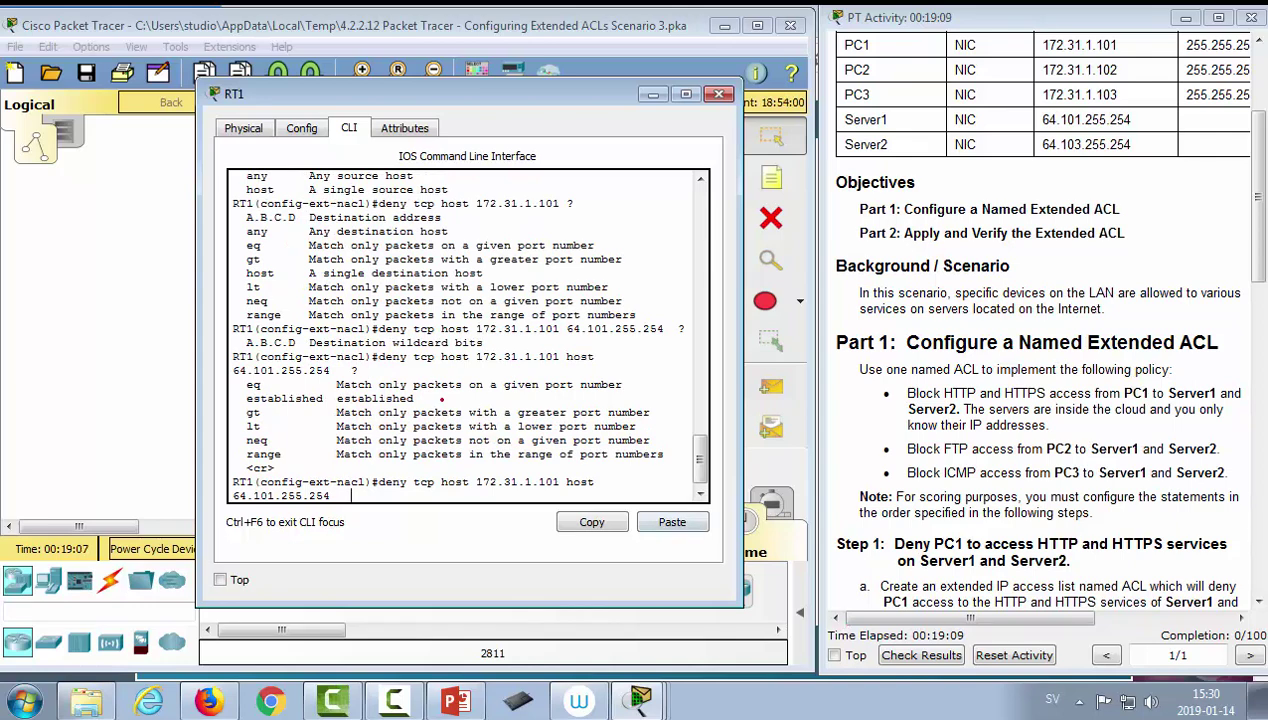
pyautogui.moveTo(452, 384); pyautogui.dragTo(598, 384)
pyautogui.click(620, 384)
pyautogui.press('BackSpace')
pyautogui.write('eq    ?')
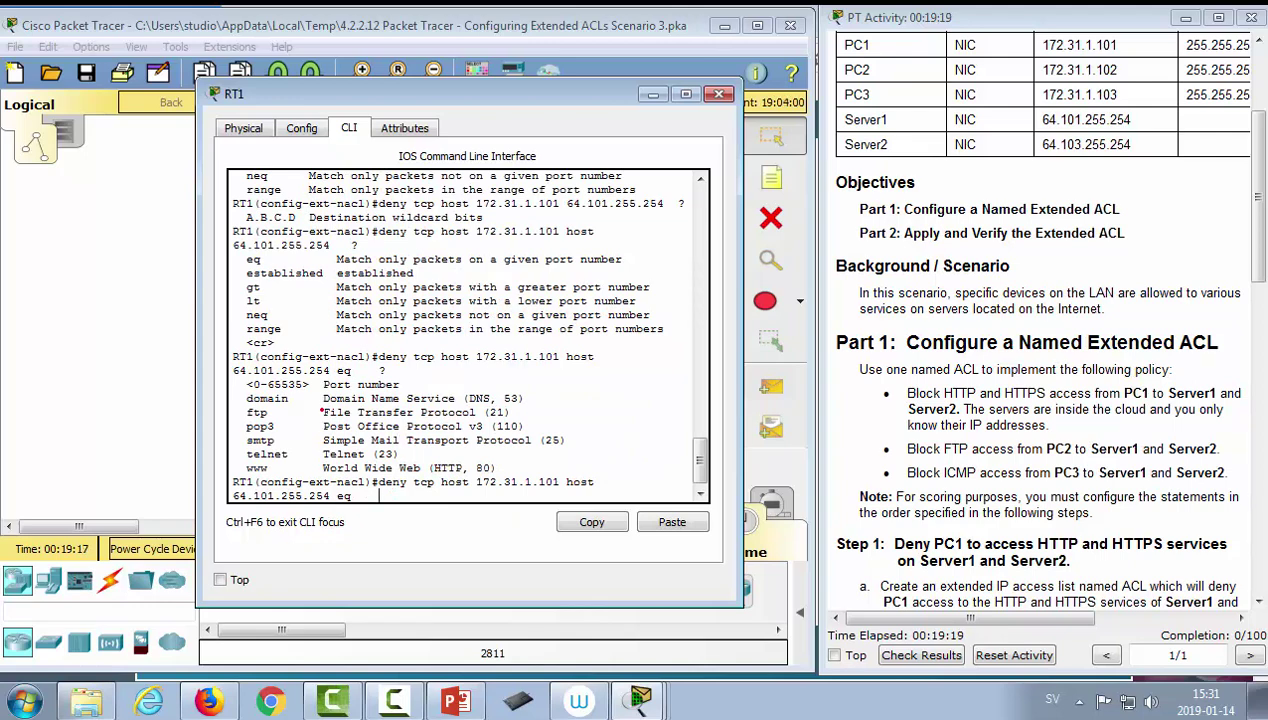
pyautogui.moveTo(248, 386); pyautogui.dragTo(393, 388)
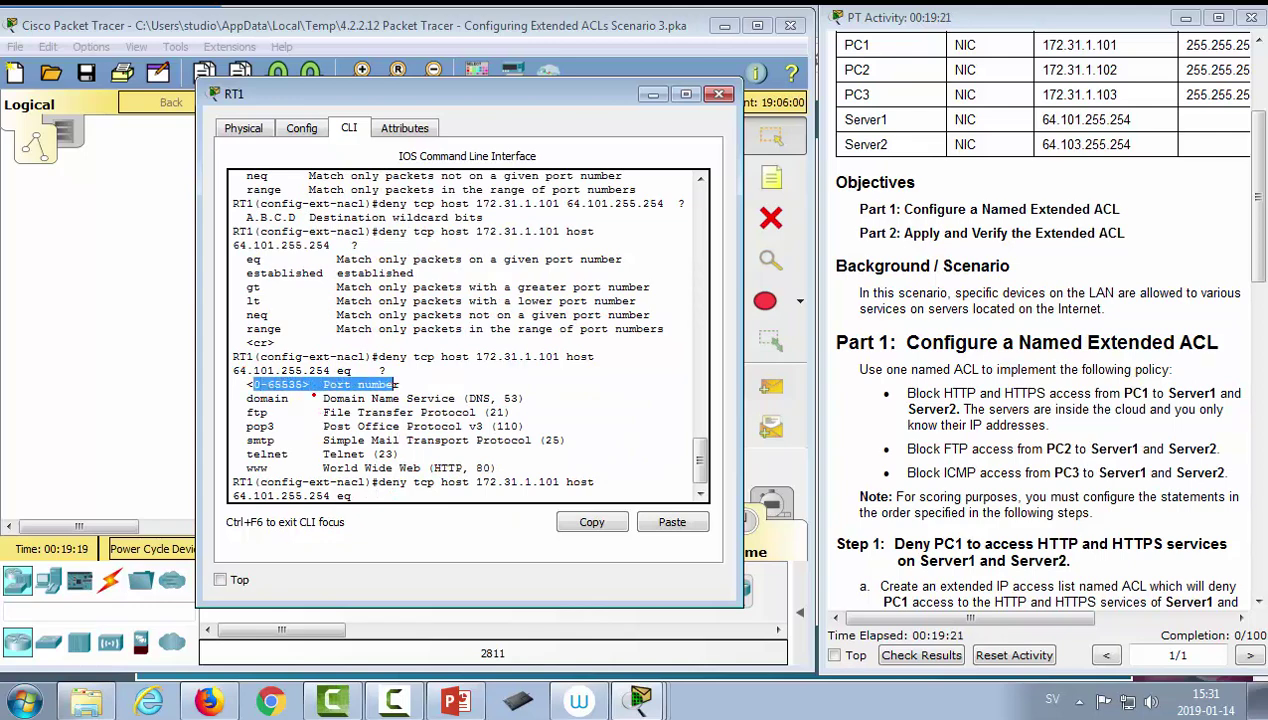
pyautogui.click(266, 397)
pyautogui.moveTo(265, 397); pyautogui.dragTo(504, 465)
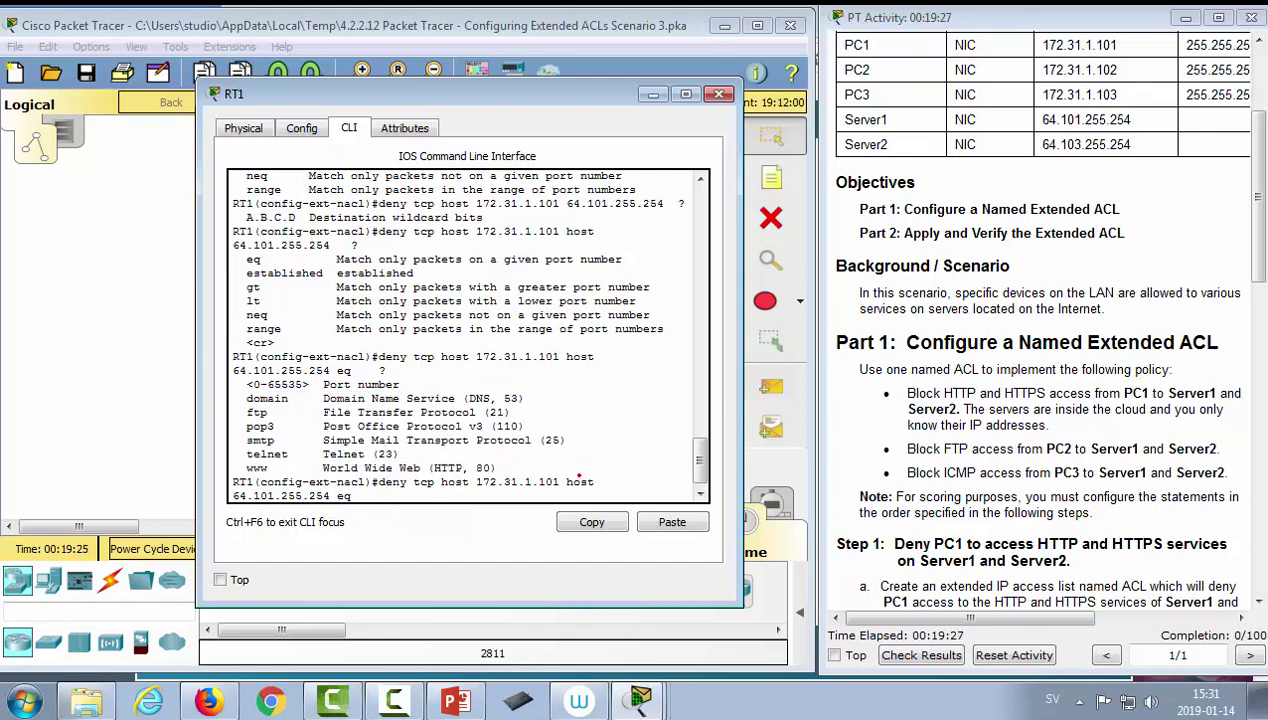
pyautogui.write('www')
pyautogui.press('Return')
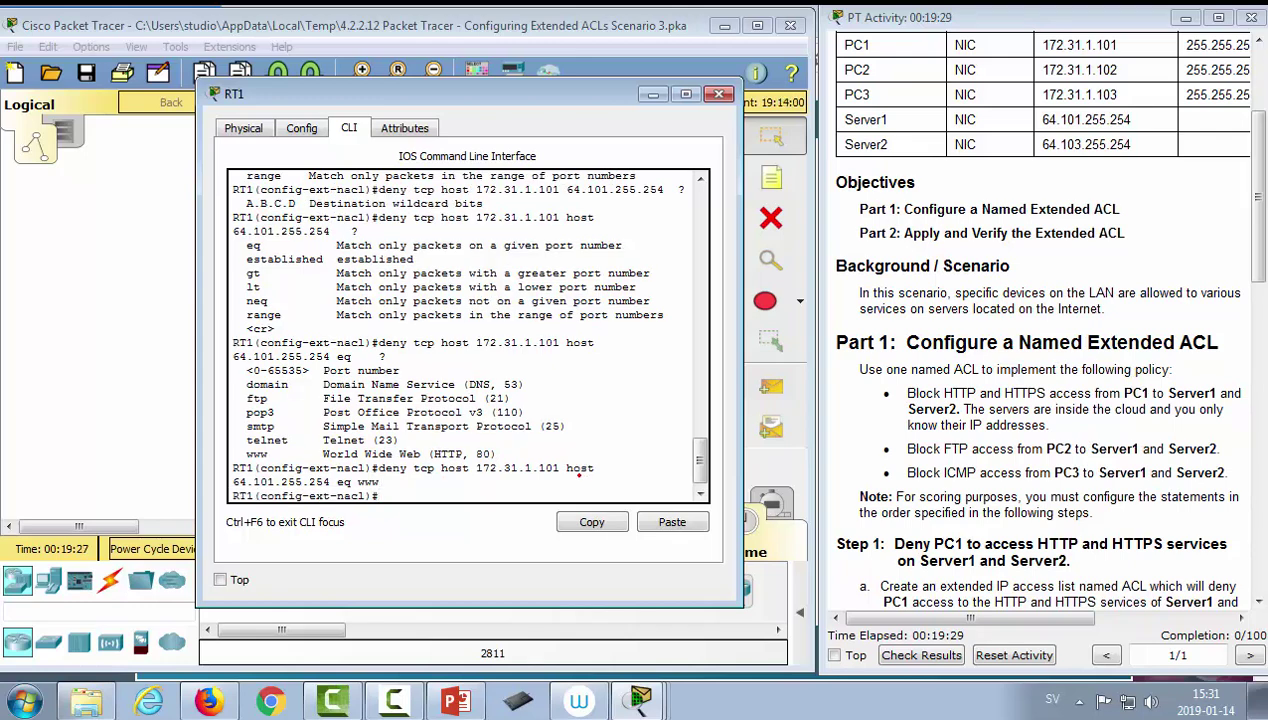
# - Reuse the previous statement to deny TCP from host 172.31.1.101 to host 64.101.255.254 on port 443
pyautogui.press('Up')
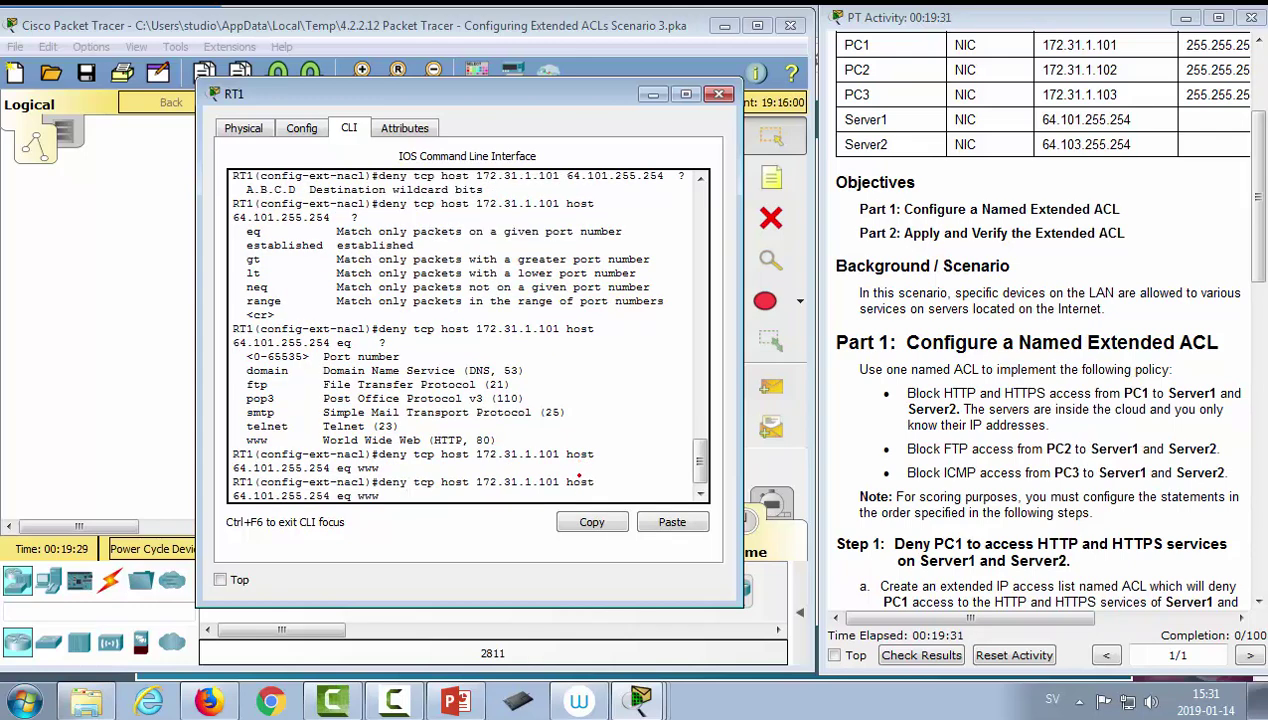
pyautogui.press('BackSpace')
pyautogui.press('BackSpace')
pyautogui.press('BackSpace')
pyautogui.write('443')
pyautogui.press('Return')
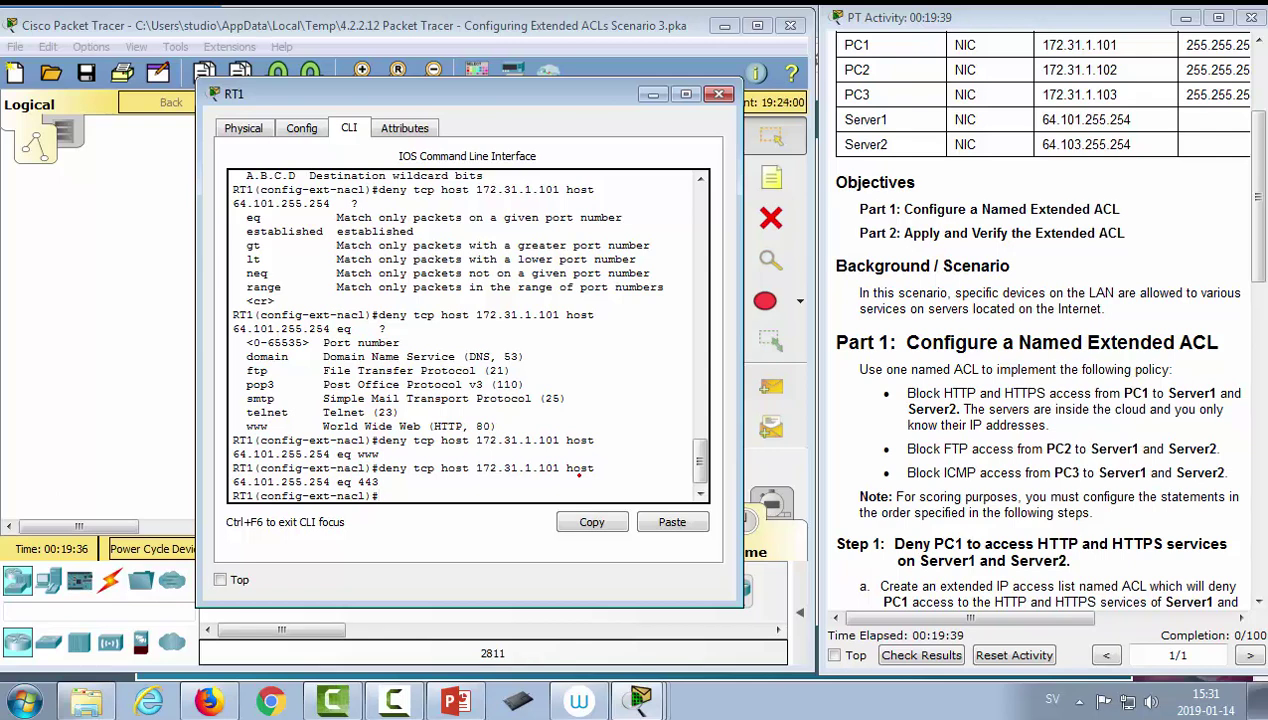
# - Reuse the HTTPS statement with Server2 as destination, denying TCP from host 172.31.1.101 to host 64.103.255.254 eq 443
pyautogui.press('Up')
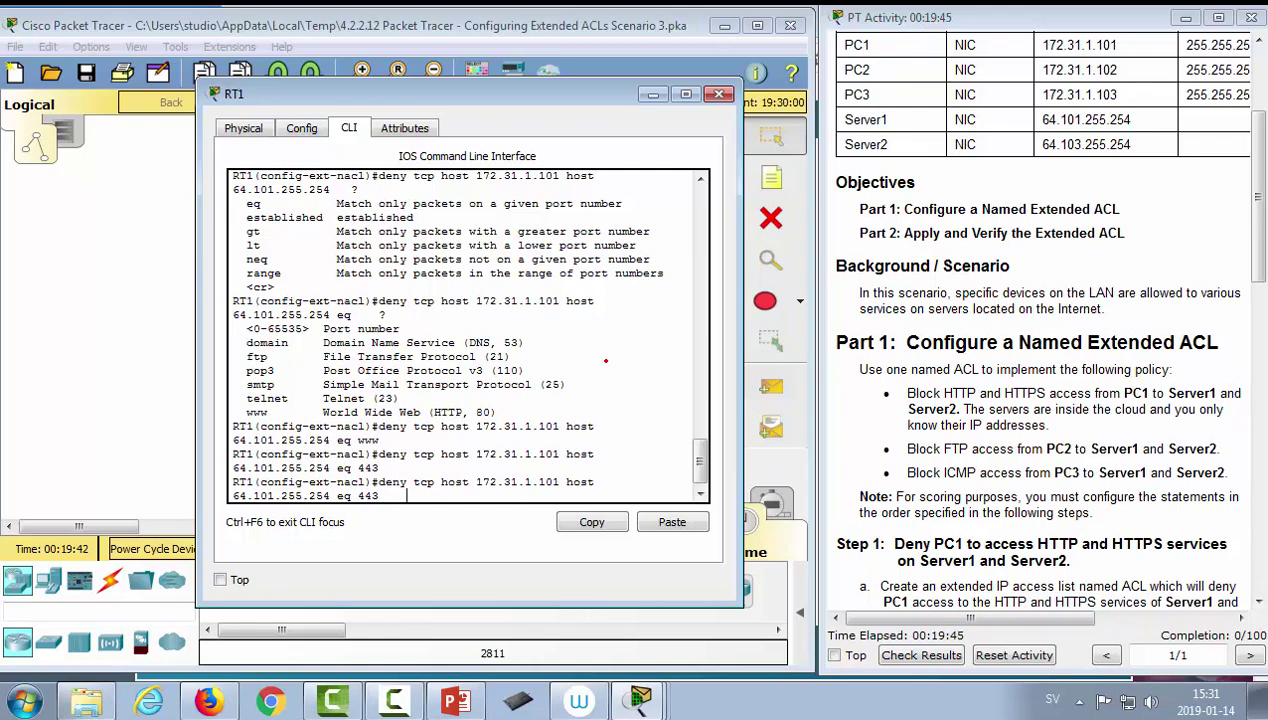
pyautogui.press('Left')
pyautogui.press('Left')
pyautogui.press('Left')
pyautogui.press('Left')
pyautogui.press('Left')
pyautogui.press('Left')
pyautogui.press('Left')
pyautogui.press('Left')
pyautogui.press('Left')
pyautogui.press('Left')
pyautogui.press('Left')
pyautogui.press('Left')
pyautogui.press('Left')
pyautogui.press('Left')
pyautogui.press('Left')
pyautogui.press('Left')
pyautogui.press('Left')
pyautogui.press('Left')
pyautogui.press('BackSpace')
pyautogui.write('3')
pyautogui.press('Return')
pyautogui.press('Up')
pyautogui.press('Up')
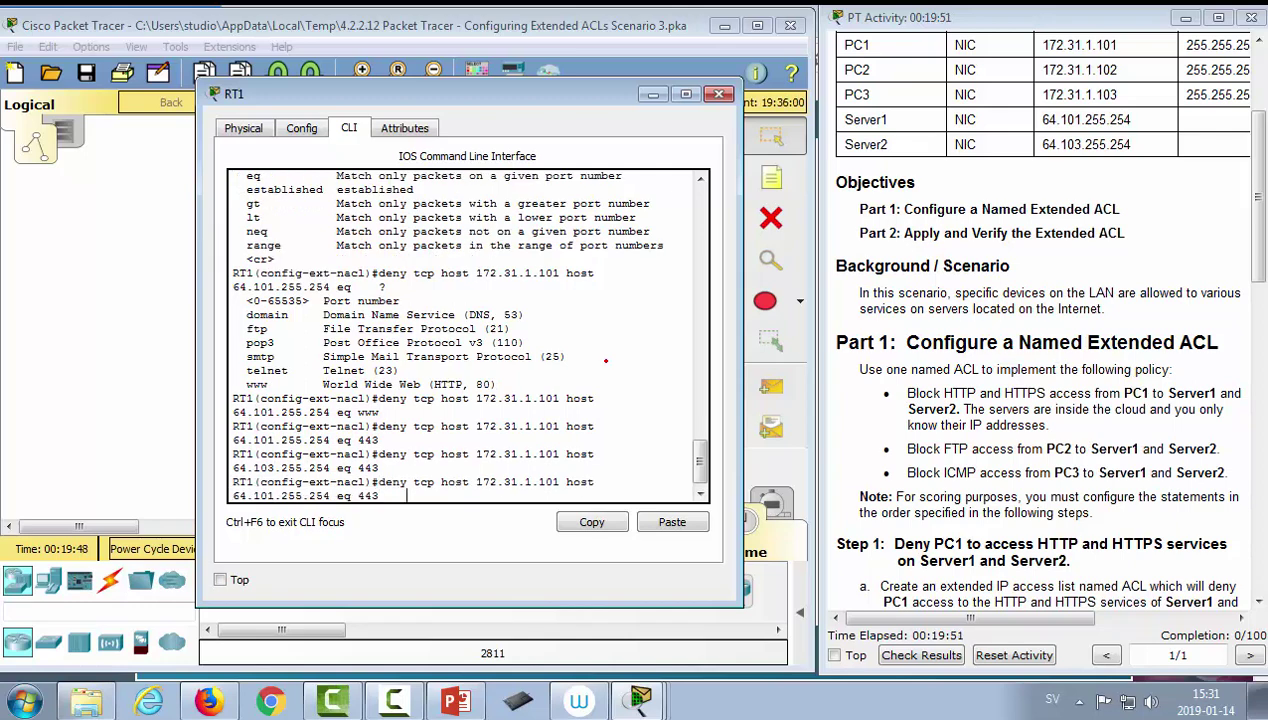
pyautogui.press('Left')
pyautogui.press('Left')
pyautogui.press('Left')
pyautogui.press('Left')
pyautogui.press('Left')
pyautogui.press('Left')
pyautogui.press('Left')
pyautogui.press('Left')
pyautogui.press('Left')
pyautogui.press('Left')
pyautogui.press('Left')
pyautogui.press('Left')
pyautogui.press('Left')
pyautogui.press('Left')
pyautogui.press('Left')
pyautogui.press('BackSpace')
pyautogui.write('3')
pyautogui.press('BackSpace')
pyautogui.press('BackSpace')
pyautogui.write('www')
pyautogui.press('Return')
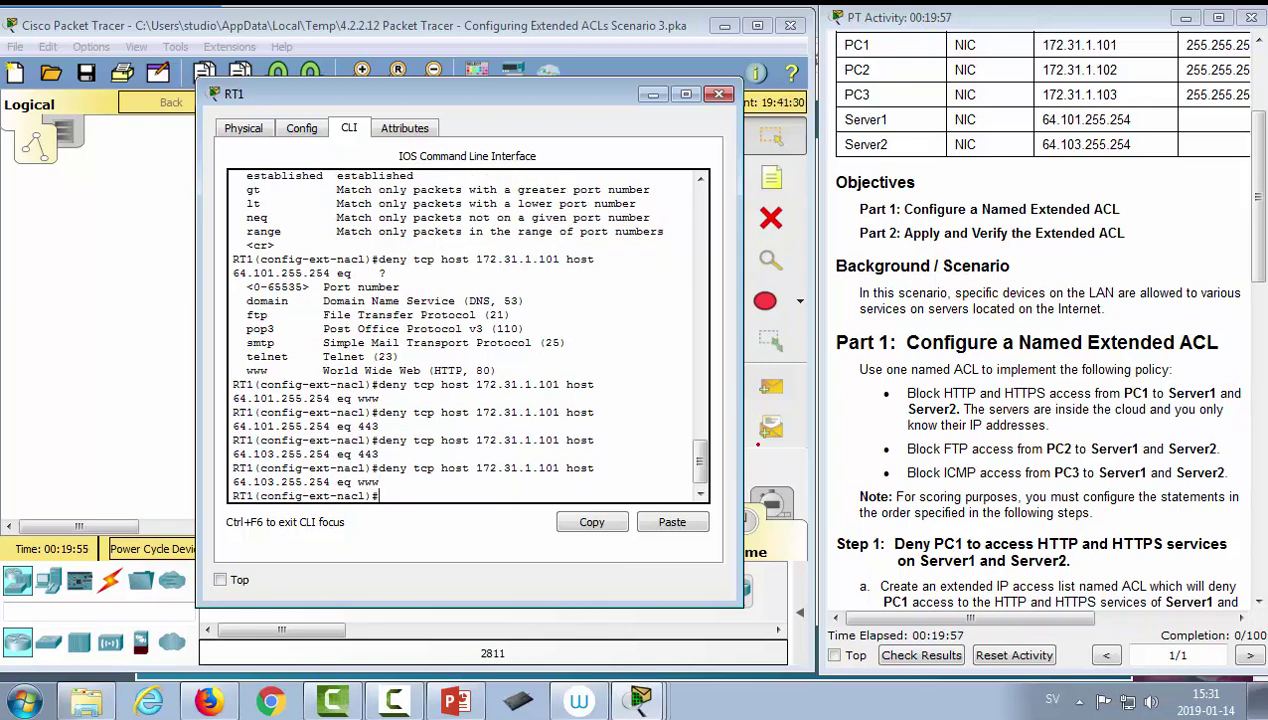
# - Check the Step 2 instructions about denying PC2 FTP access to Server1 and begin a deny tcp host statement
pyautogui.scroll(-3, 1013, 479)
pyautogui.scroll(-1, 1013, 479)
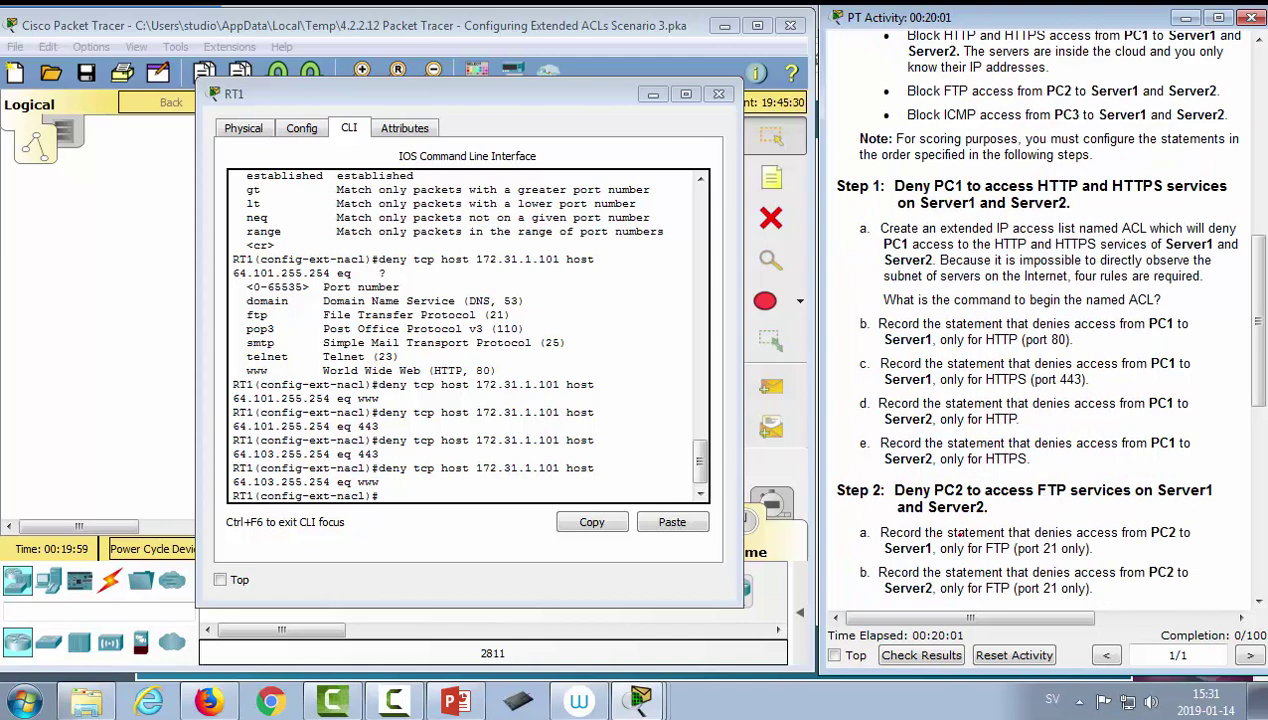
pyautogui.scroll(-2, 1055, 492)
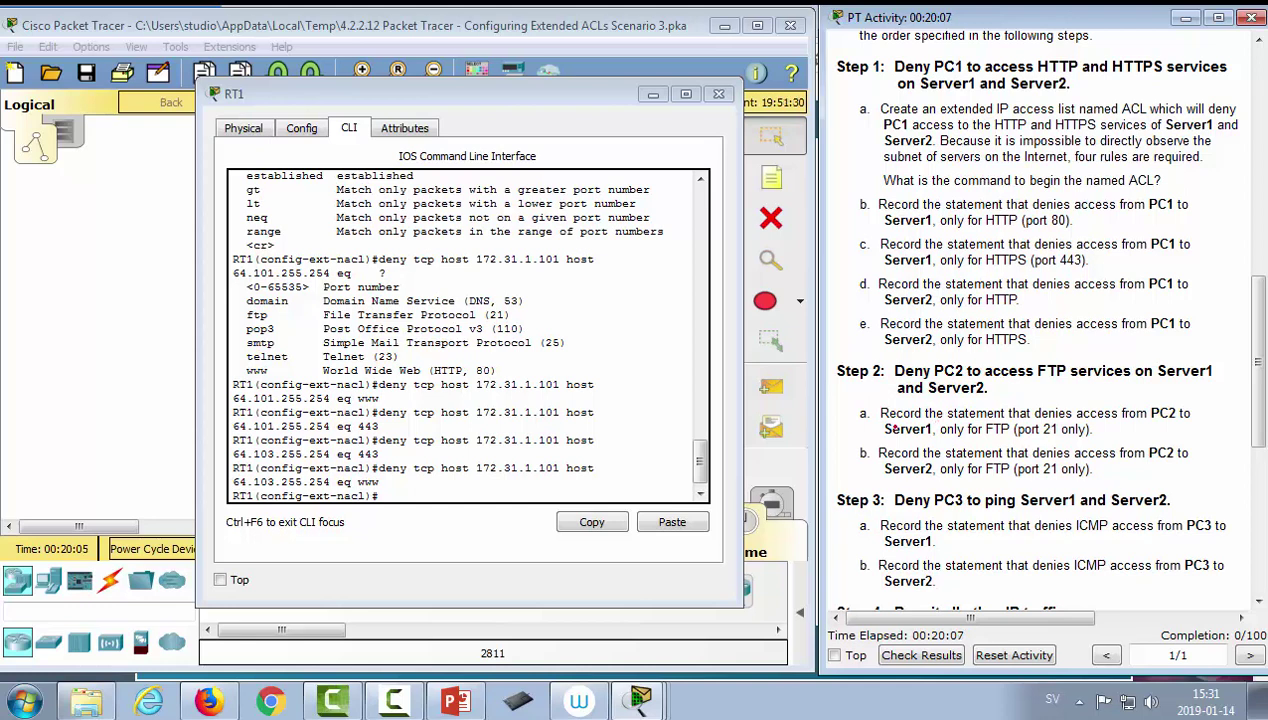
pyautogui.moveTo(885, 429); pyautogui.dragTo(964, 429)
pyautogui.click(432, 481)
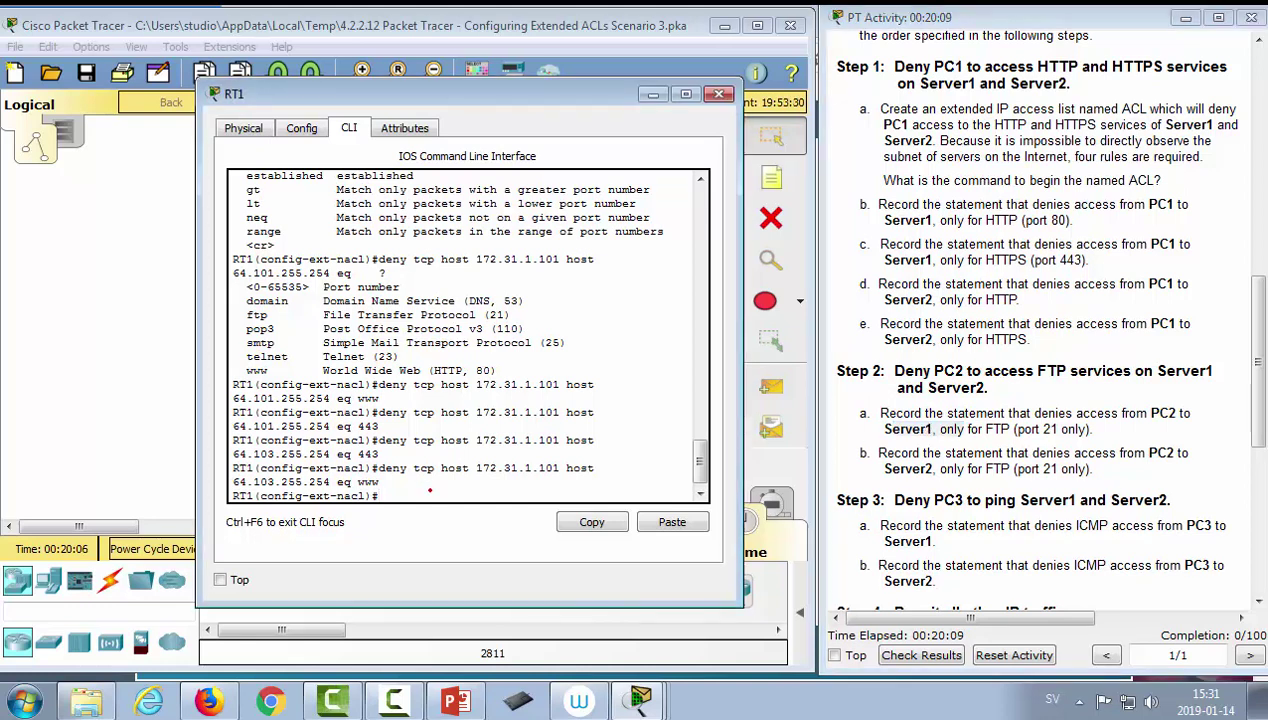
pyautogui.write('deny ')
pyautogui.write('tcp h')
pyautogui.write('o')
pyautogui.press('Tab')
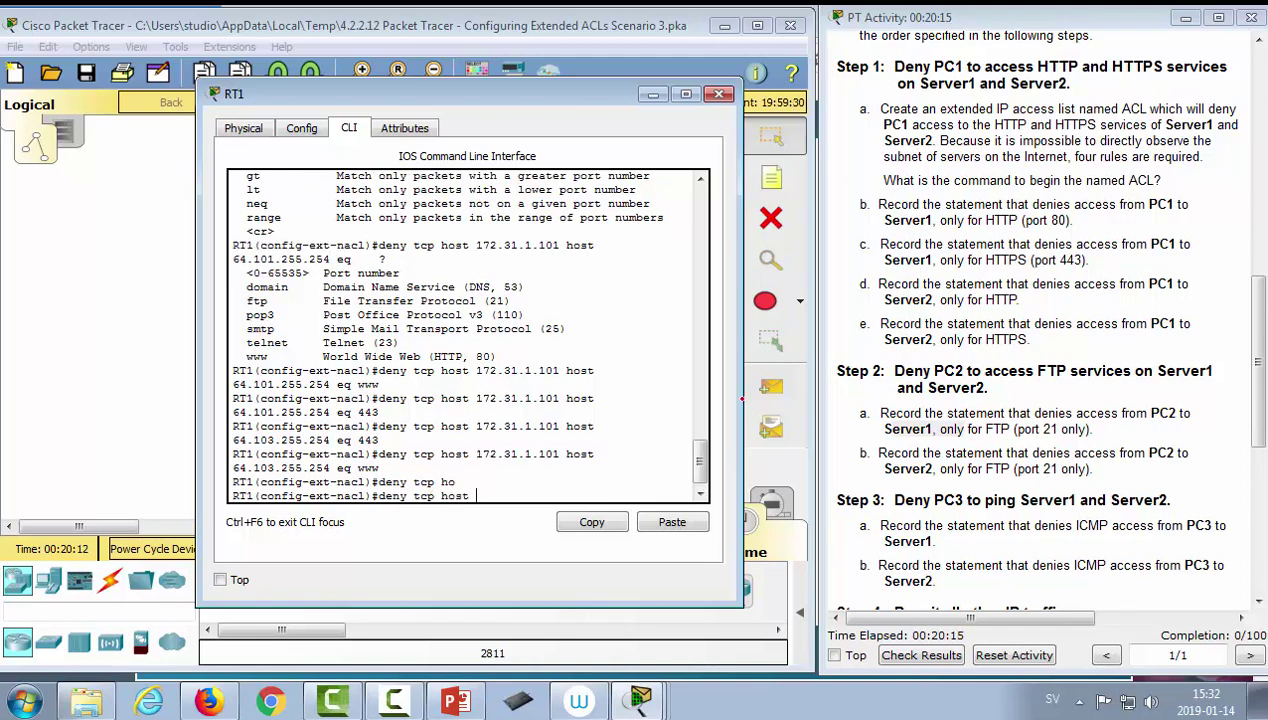
# - Look up PC2's address in the Addressing Table and enter source 172.31.1.102 and destination host 64.101.255.254 in the statement
pyautogui.click(941, 424)
pyautogui.scroll(5, 941, 424)
pyautogui.scroll(3, 941, 450)
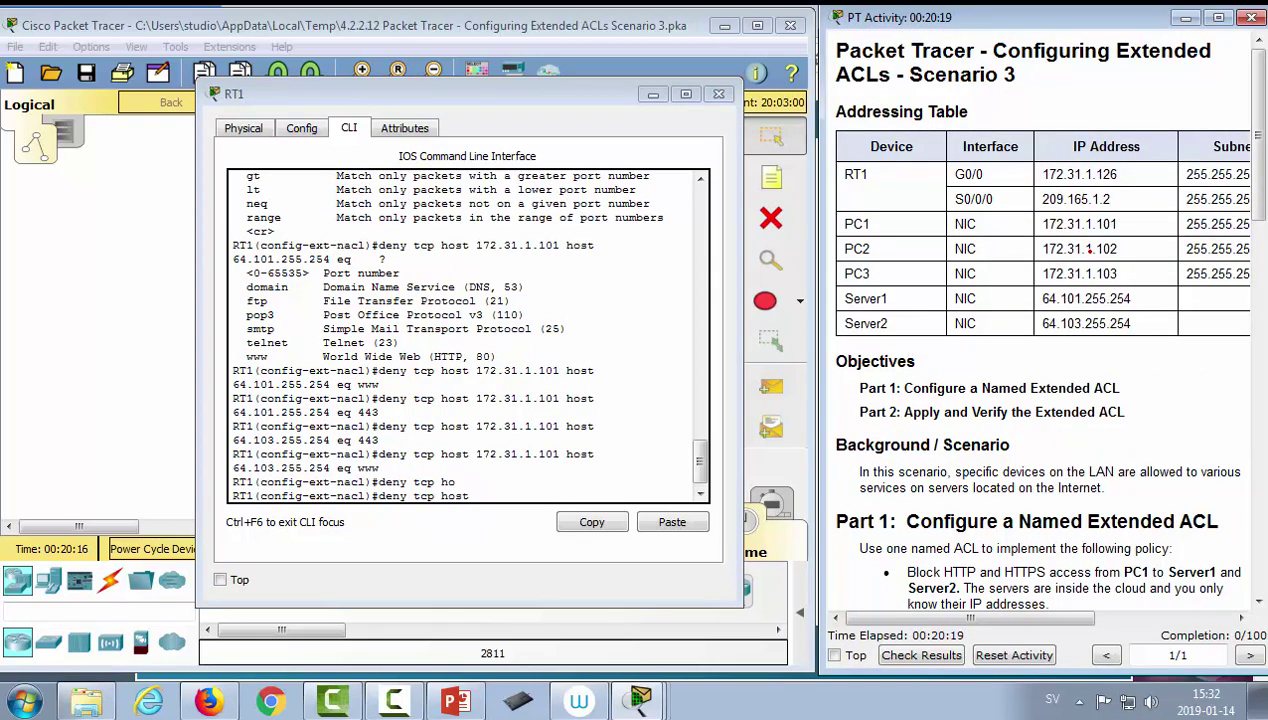
pyautogui.moveTo(1093, 249); pyautogui.dragTo(1118, 249)
pyautogui.click(527, 493)
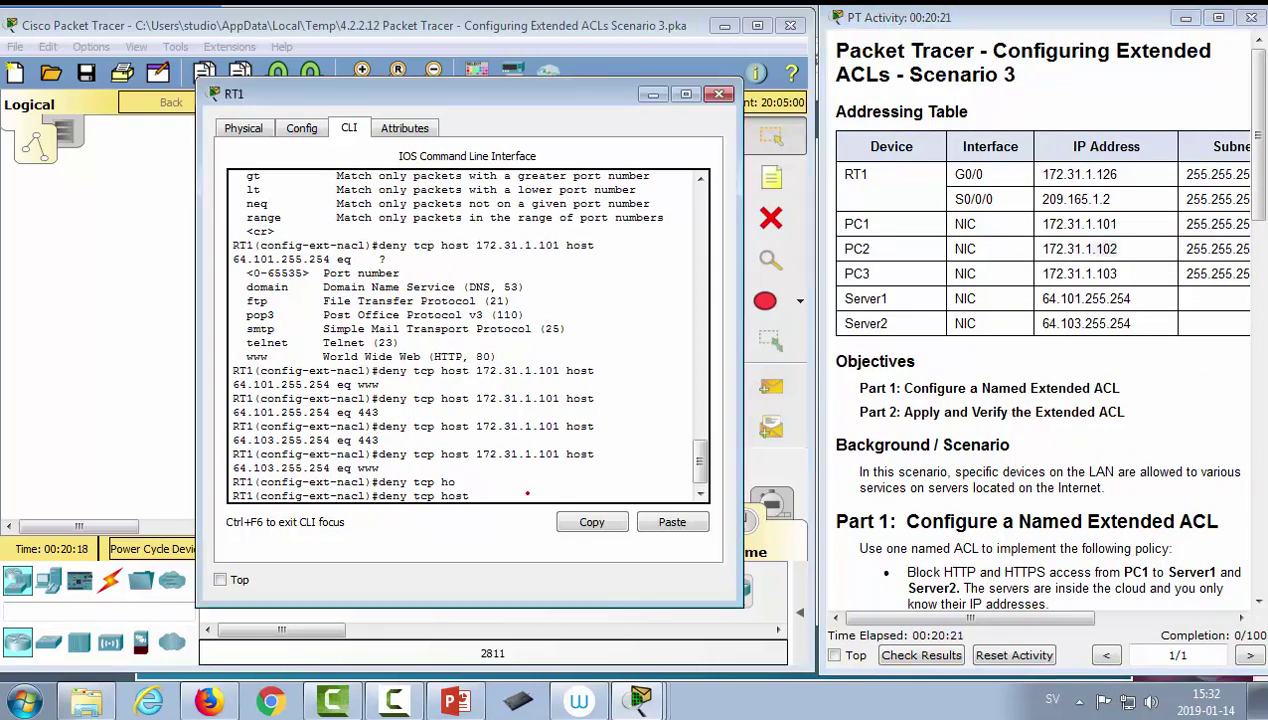
pyautogui.write('172.168')
pyautogui.press('BackSpace')
pyautogui.press('BackSpace')
pyautogui.press('BackSpace')
pyautogui.write('31 ')
pyautogui.write('1.102 host 64')
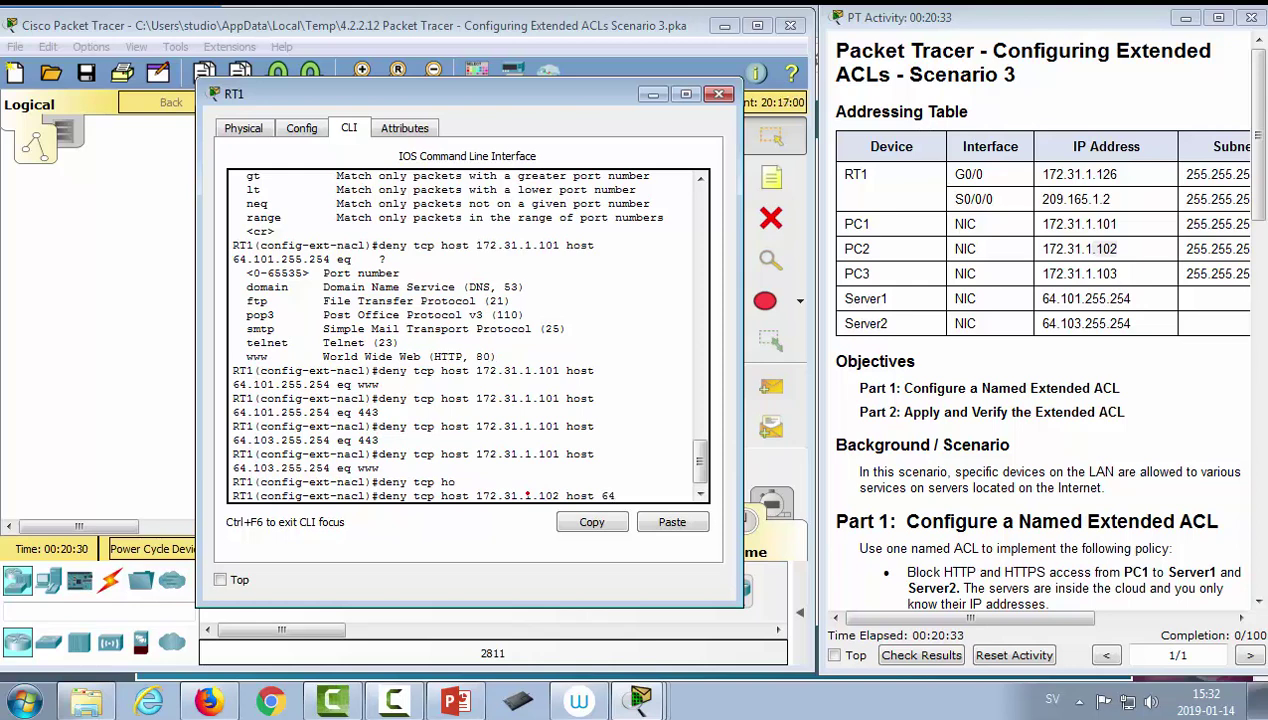
pyautogui.write('.101.255.25')
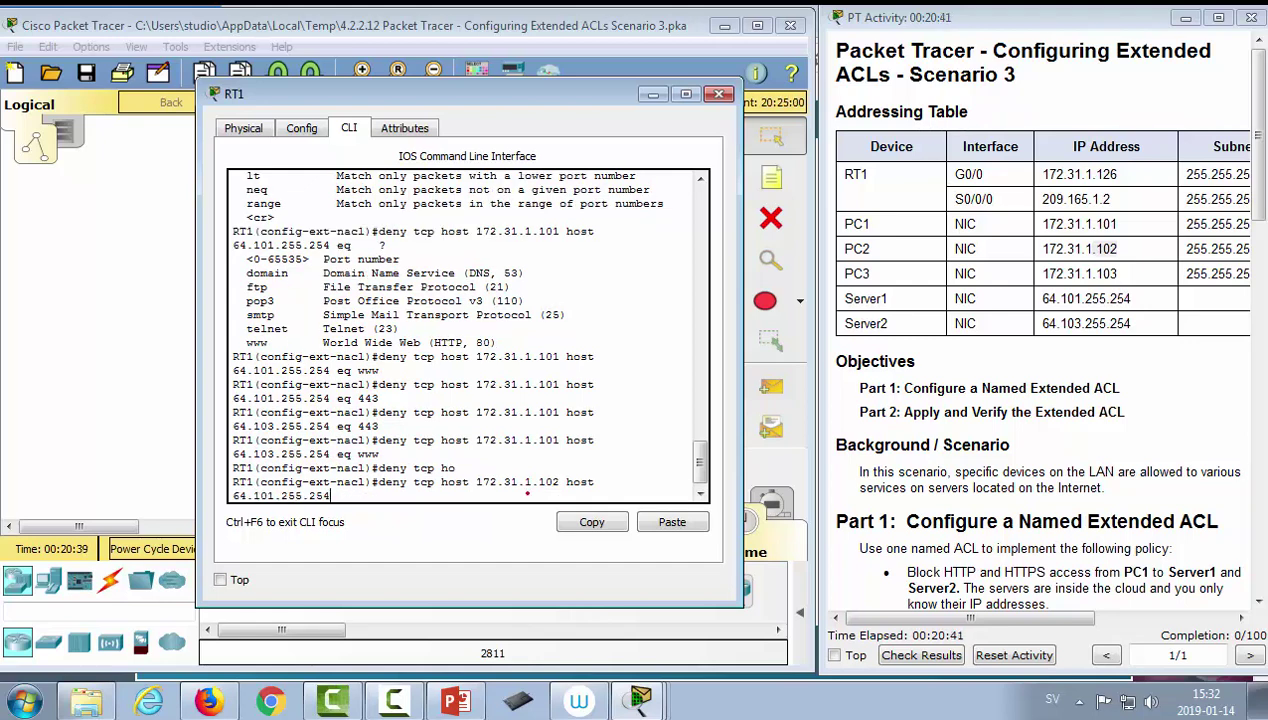
pyautogui.write('4 ')
# - Complete the PC2-to-Server1 statement with eq ftp using inline help, and reuse it with destination host 64.103.255.254
pyautogui.write('?')
pyautogui.write('eq ')
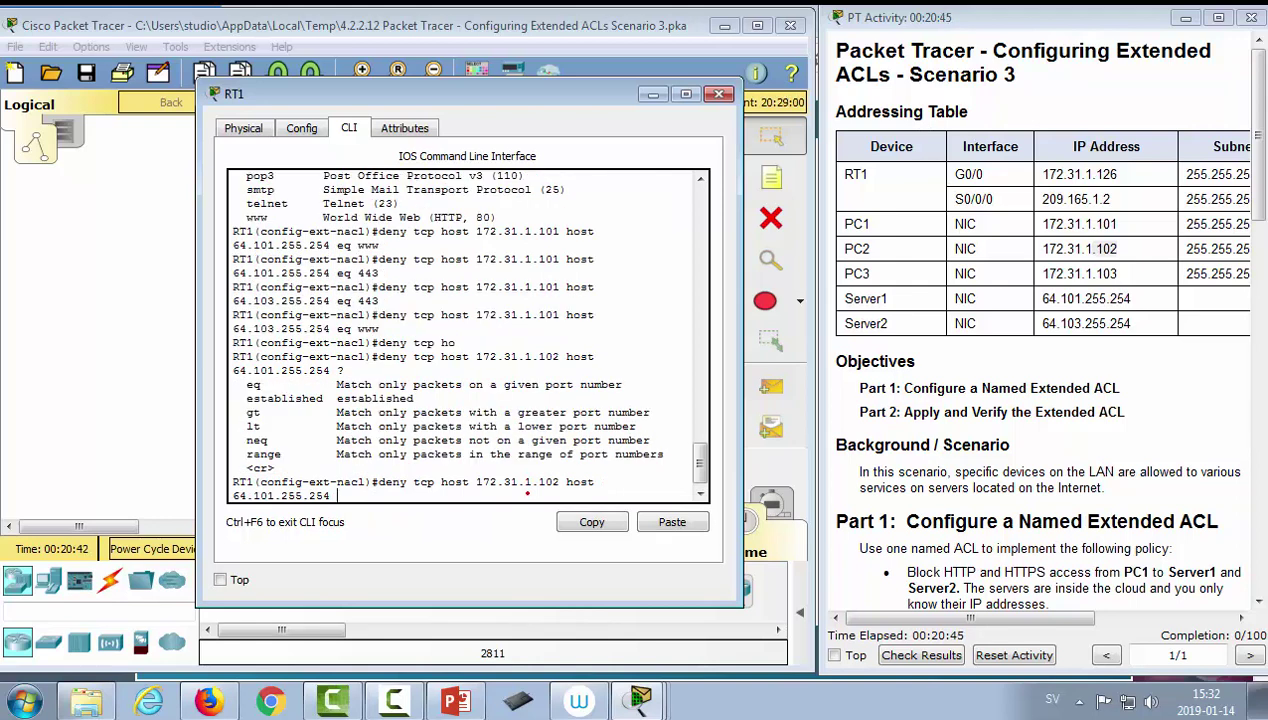
pyautogui.write('?')
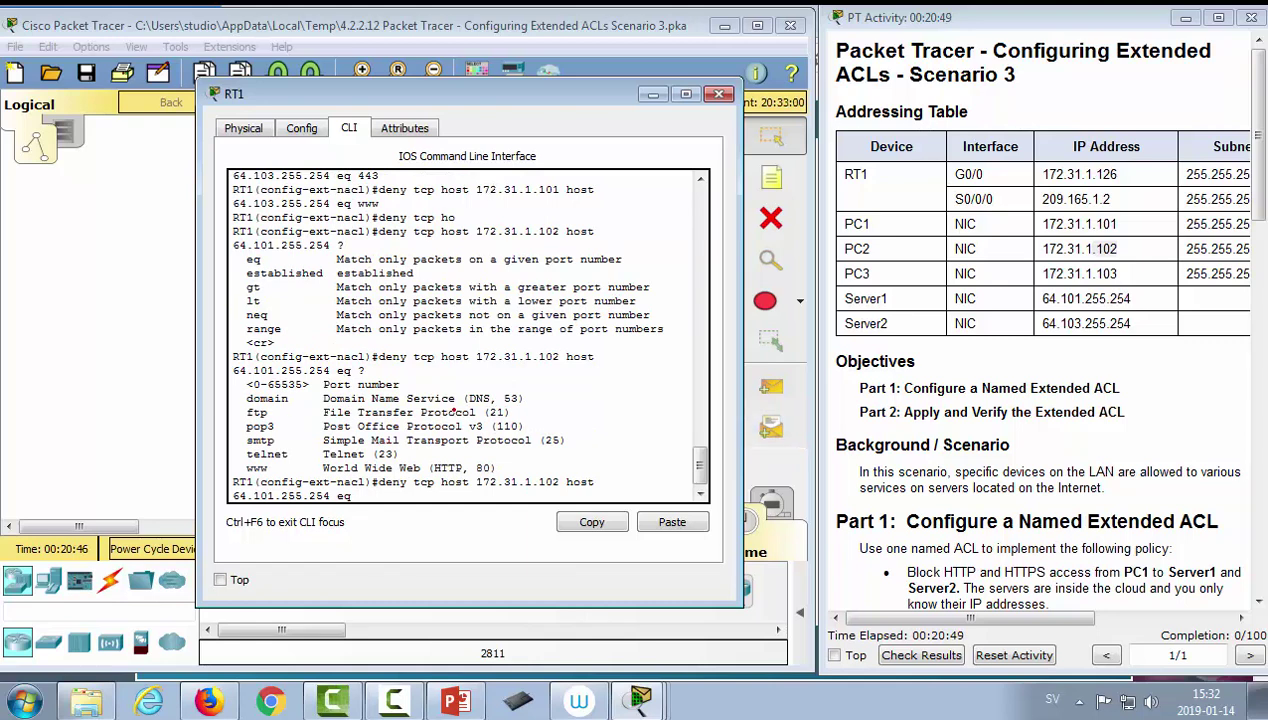
pyautogui.write('ftp')
pyautogui.press('Return')
pyautogui.press('Up')
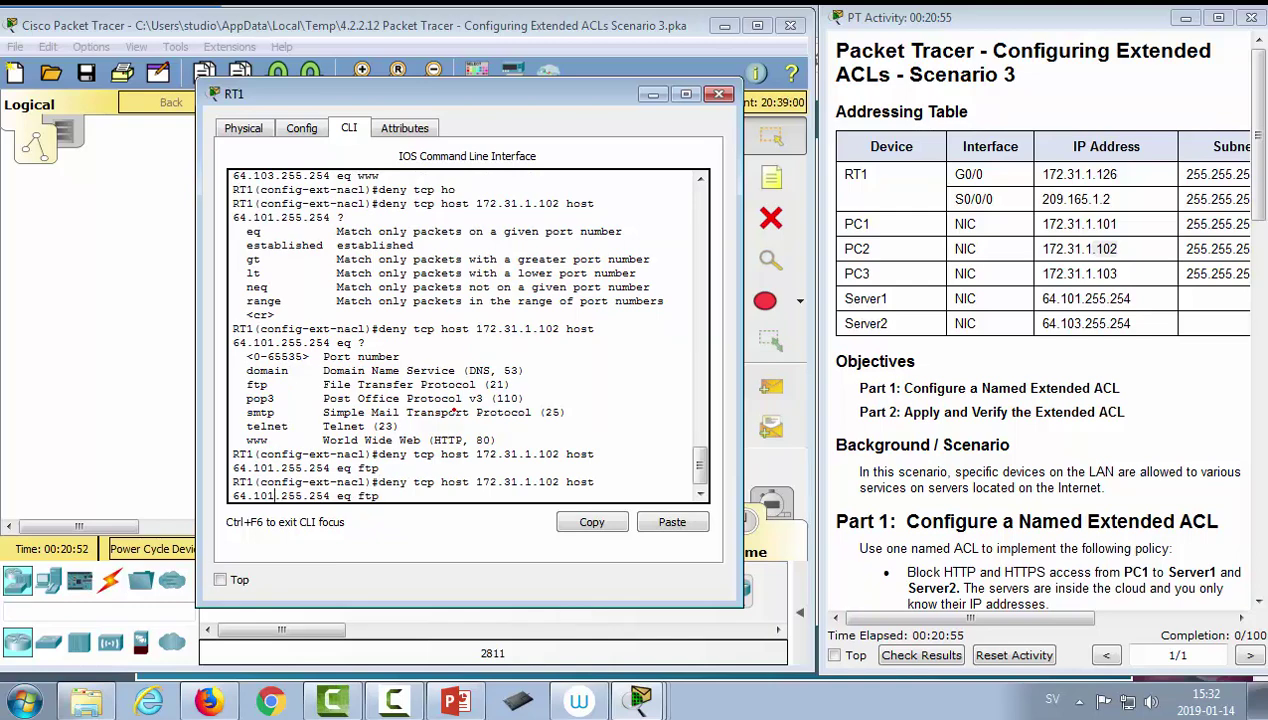
pyautogui.press('Return')
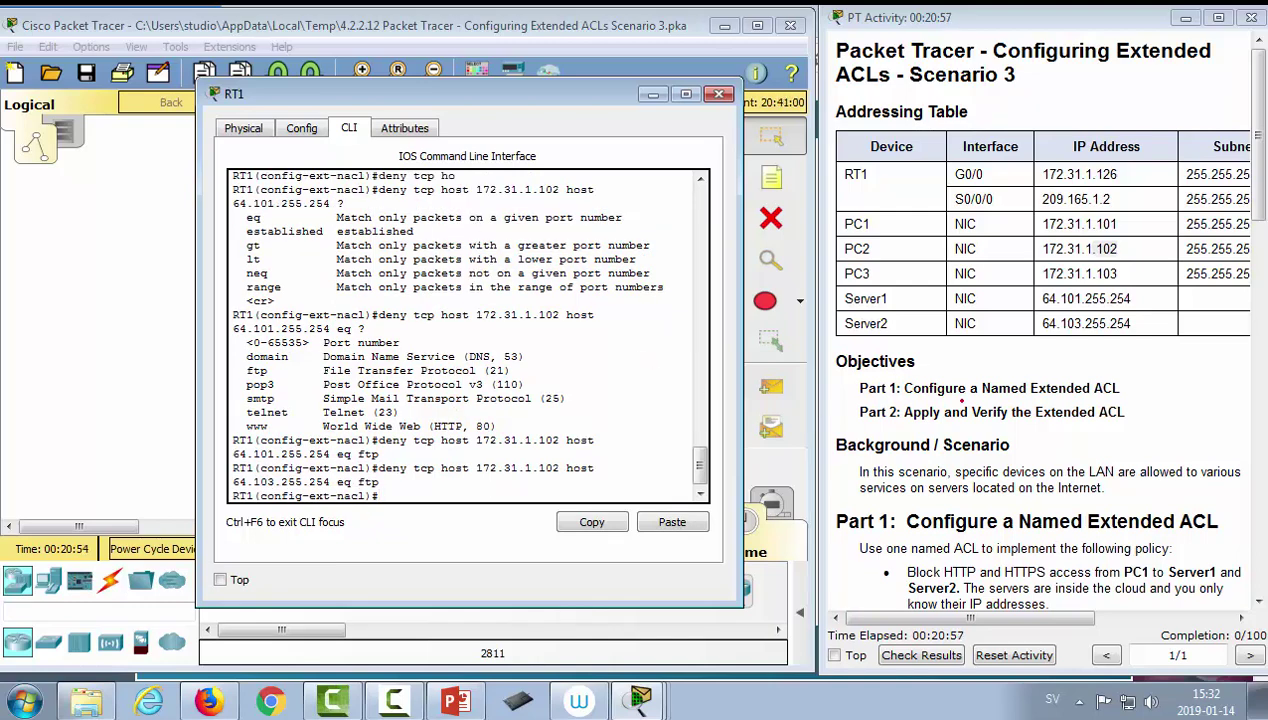
# - Review the Step 3 instructions for denying PC3 ping access, the note on statement order, and the Addressing Table
pyautogui.click(968, 425)
pyautogui.scroll(-9, 968, 425)
pyautogui.scroll(-4, 968, 425)
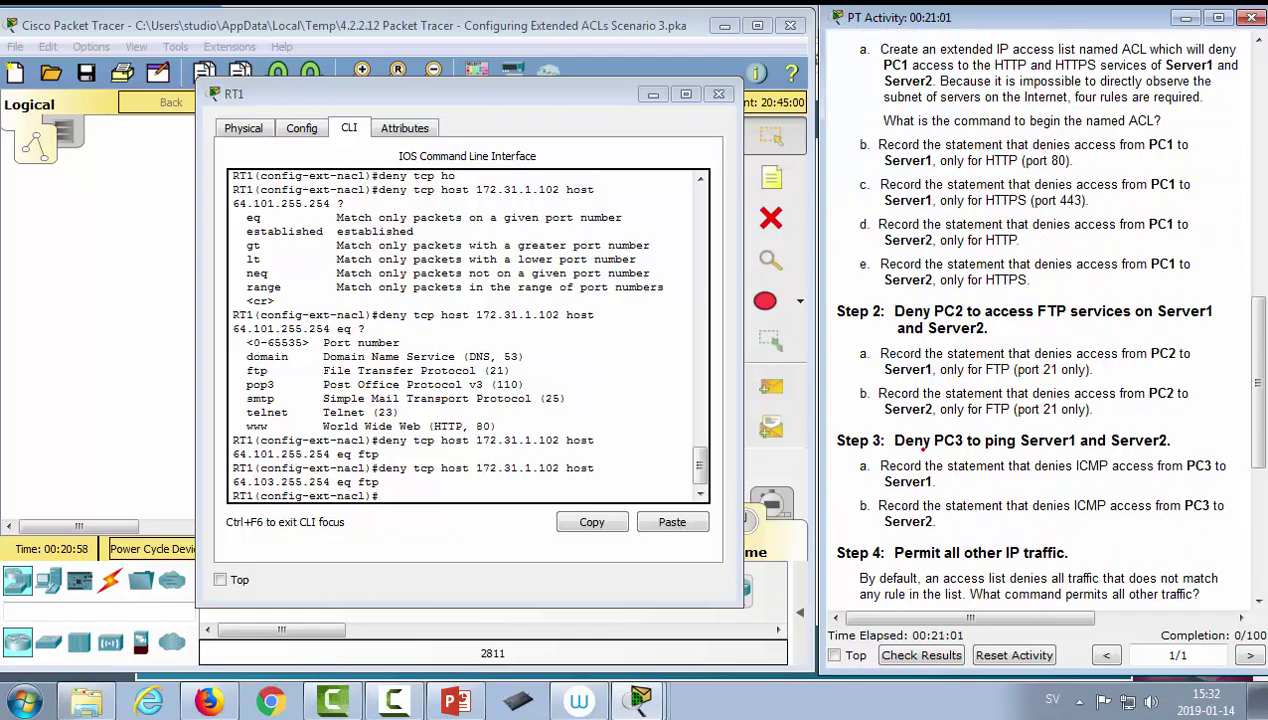
pyautogui.moveTo(911, 443); pyautogui.dragTo(990, 441)
pyautogui.click(946, 450)
pyautogui.scroll(10, 1067, 507)
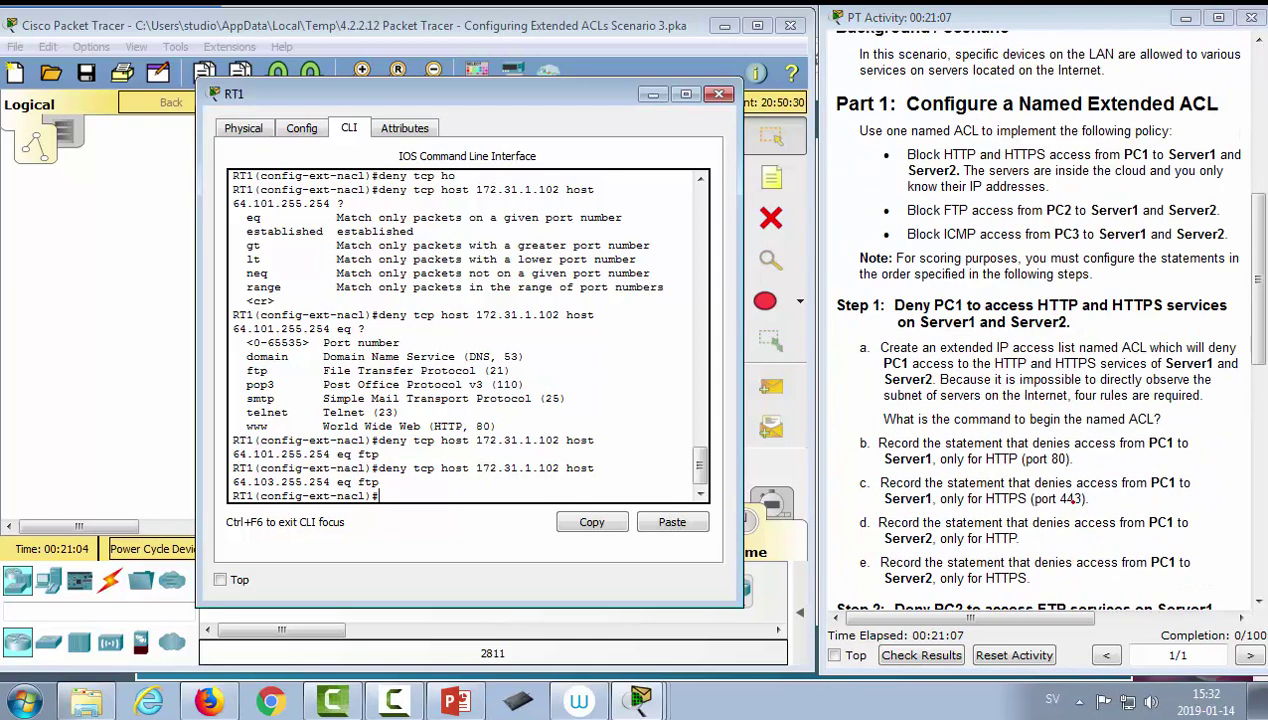
pyautogui.moveTo(1133, 264); pyautogui.dragTo(836, 240)
pyautogui.click(1030, 280)
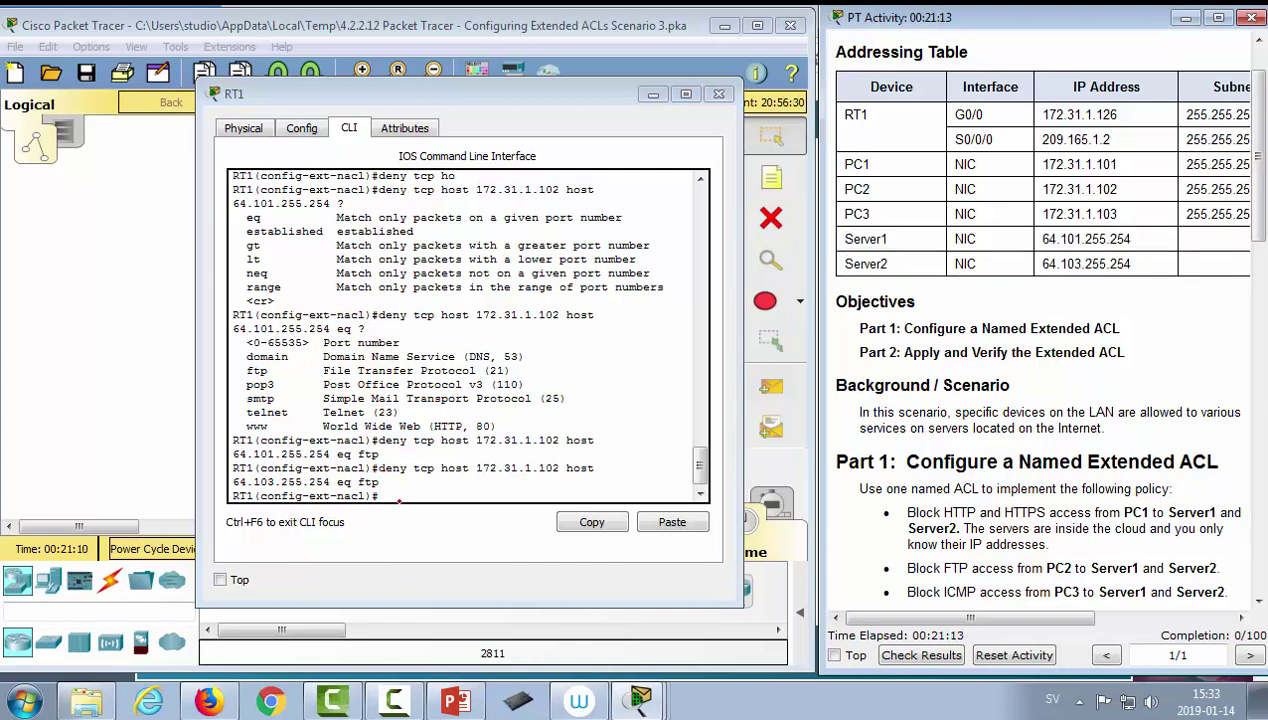
# - List the available protocols with inline help, begin a deny icmp statement, and list its source options
pyautogui.click(399, 500)
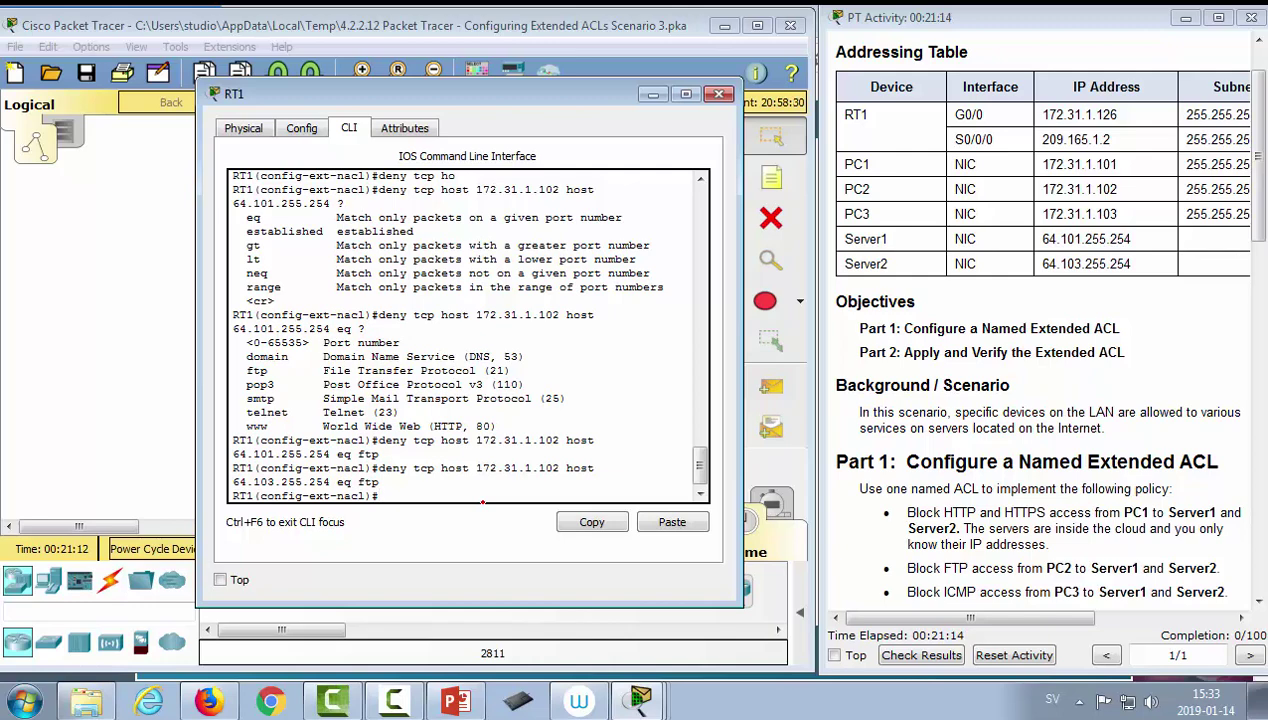
pyautogui.write('deny ?')
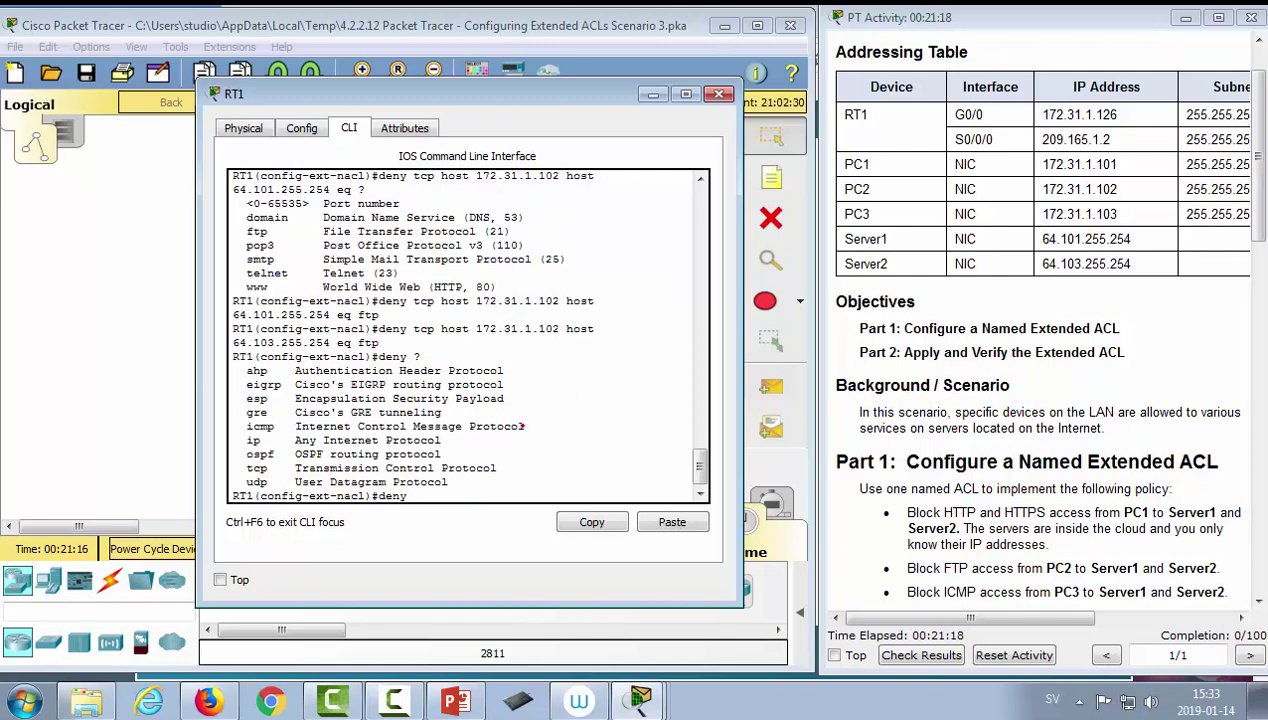
pyautogui.moveTo(527, 426); pyautogui.dragTo(238, 426)
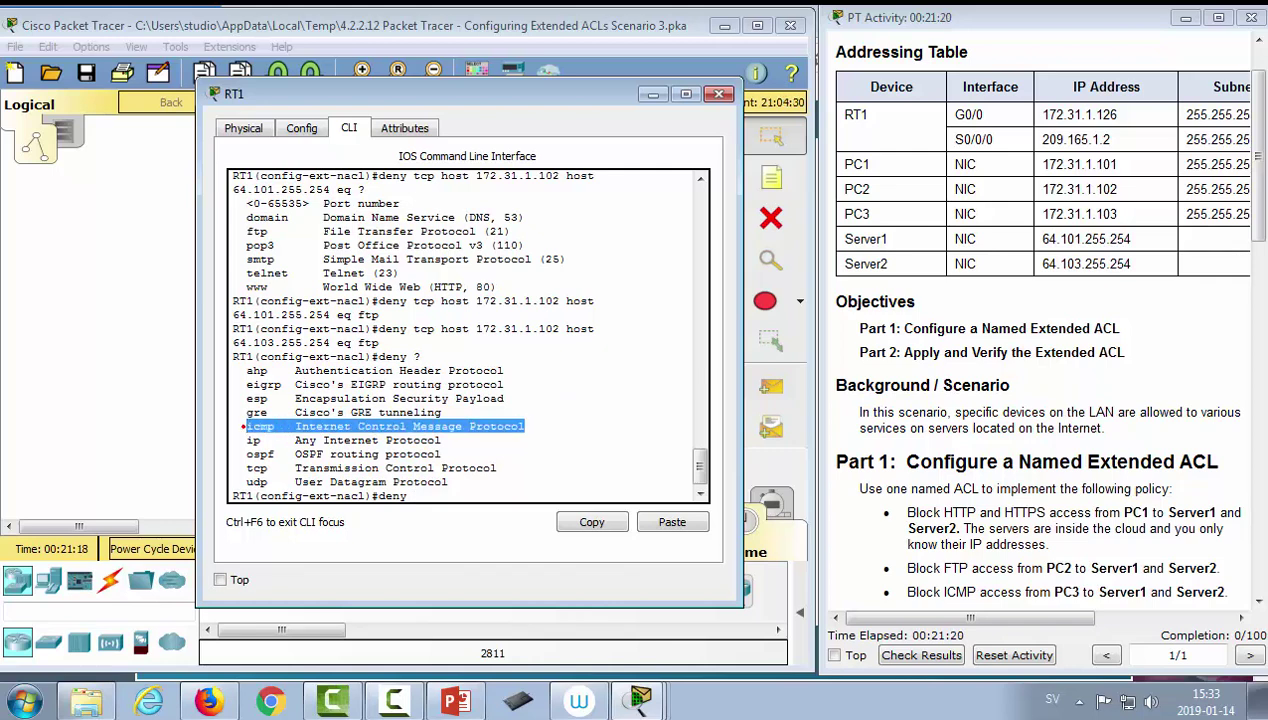
pyautogui.click(457, 497)
pyautogui.write('ic')
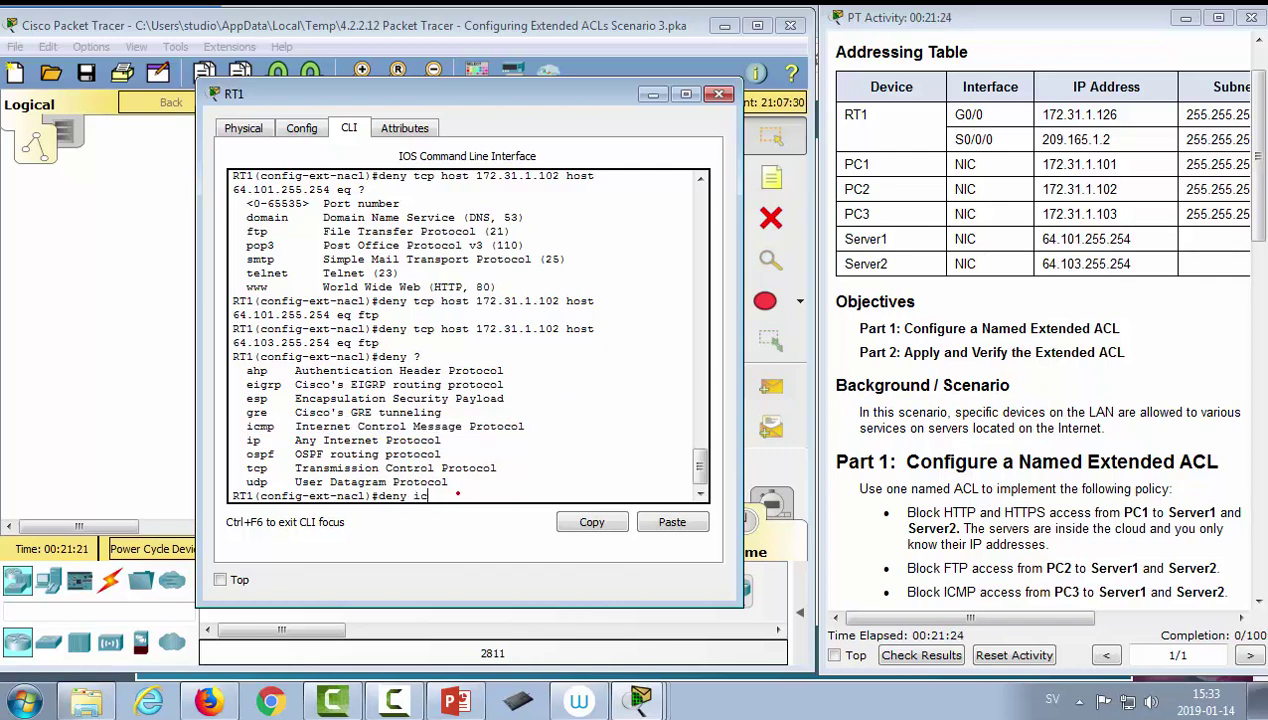
pyautogui.press('Tab')
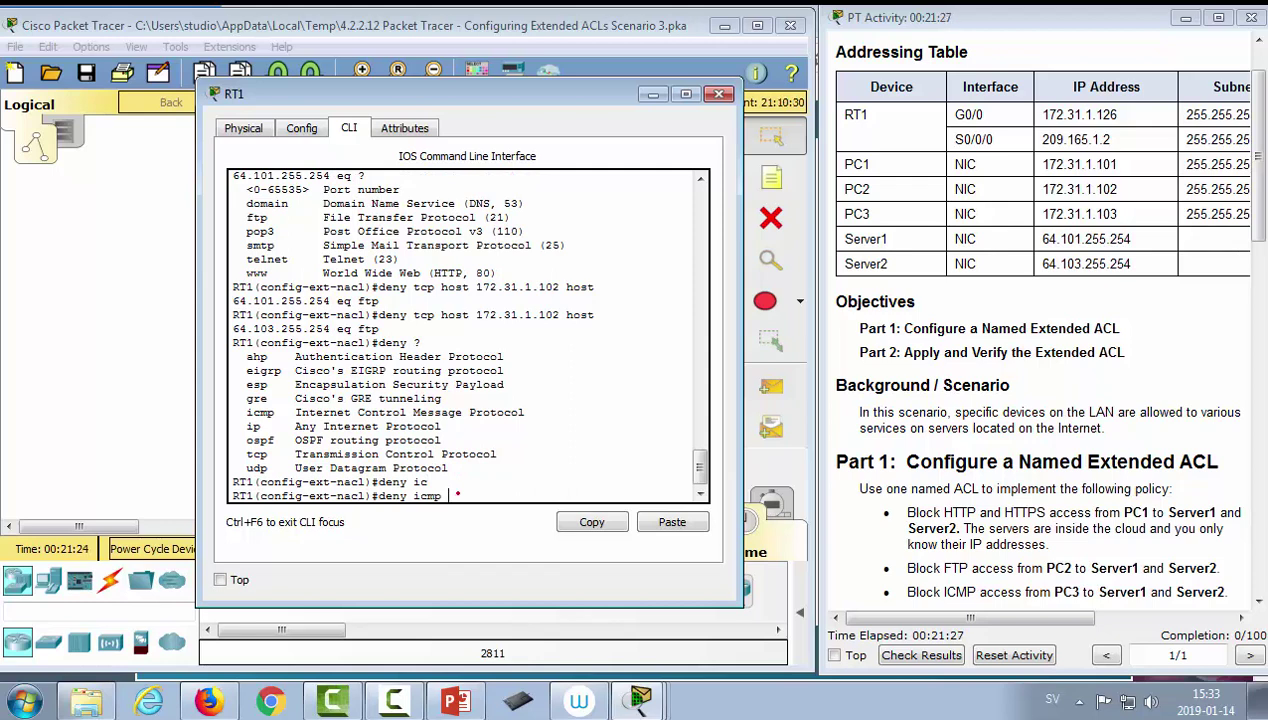
pyautogui.write('?')
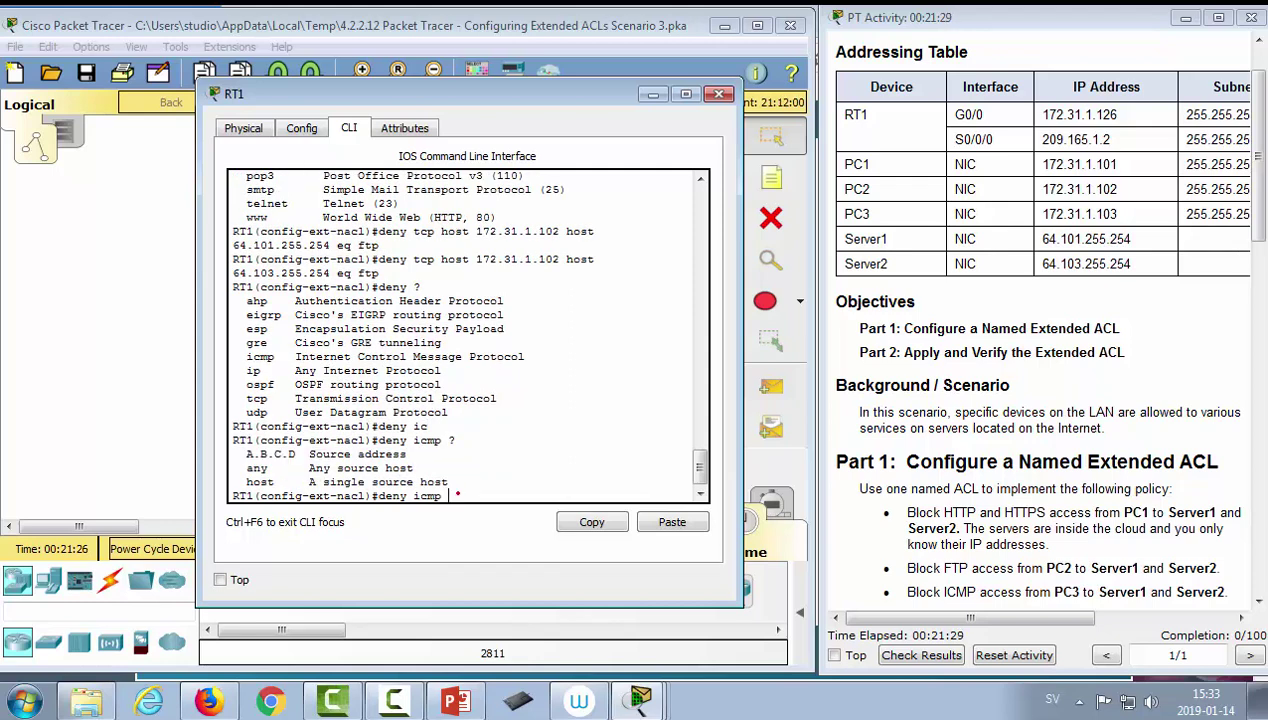
# - Deny ICMP from host 172.31.1.103 to network 64.0.0.0 with wildcard 0.255.255.255, checking the remaining options with inline help
pyautogui.write('hos')
pyautogui.press('Tab')
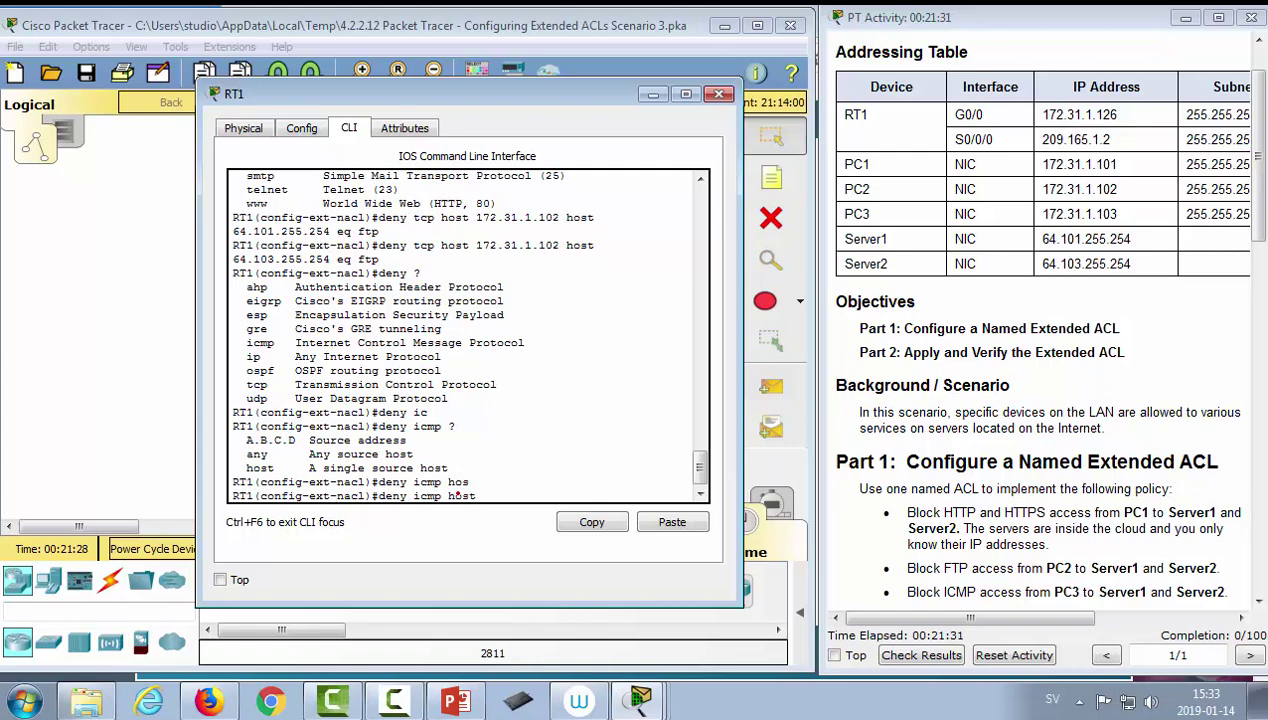
pyautogui.write('172.31.1.103')
pyautogui.click(1040, 239)
pyautogui.moveTo(1040, 239); pyautogui.dragTo(1049, 239)
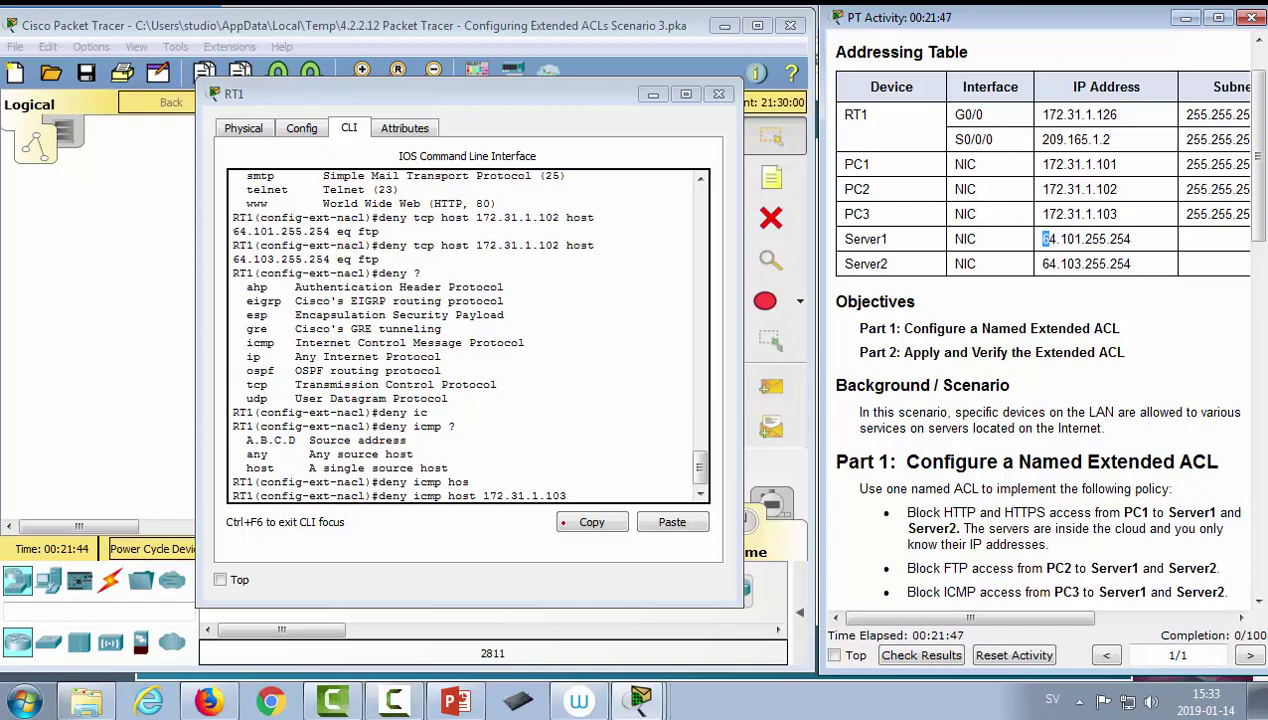
pyautogui.click(602, 495)
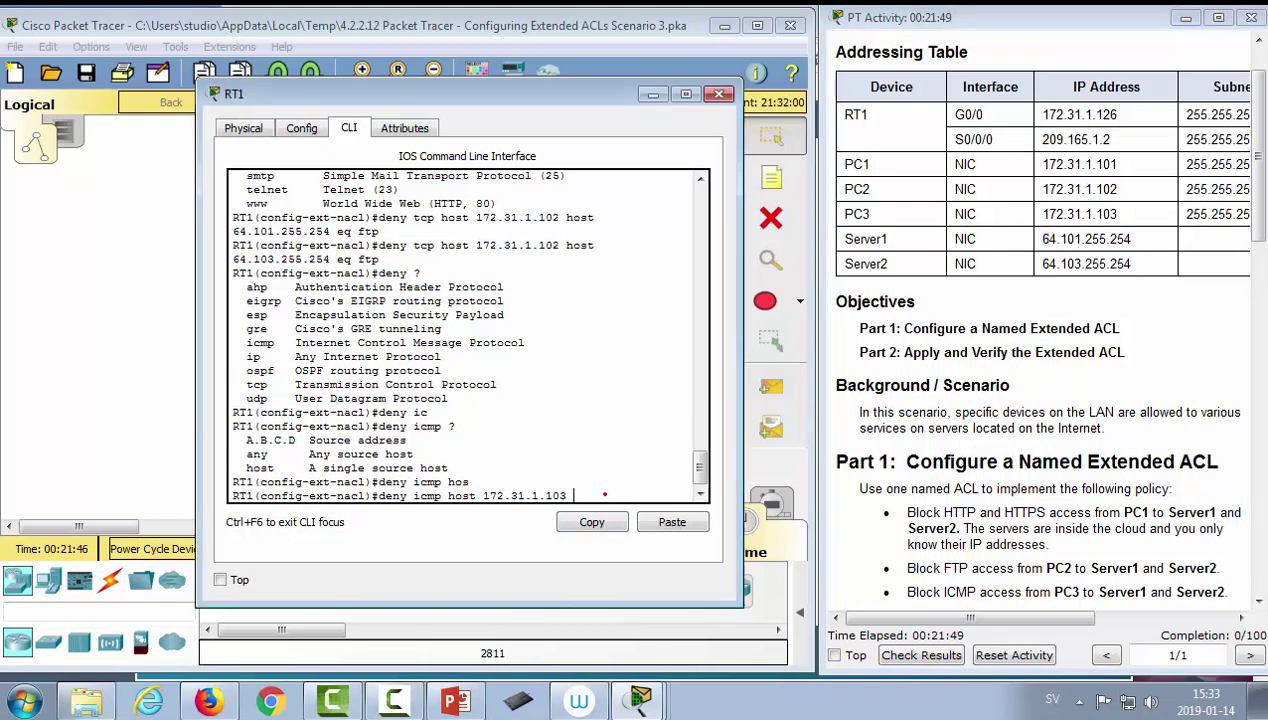
pyautogui.write('64.0.0.0 0.255.255.')
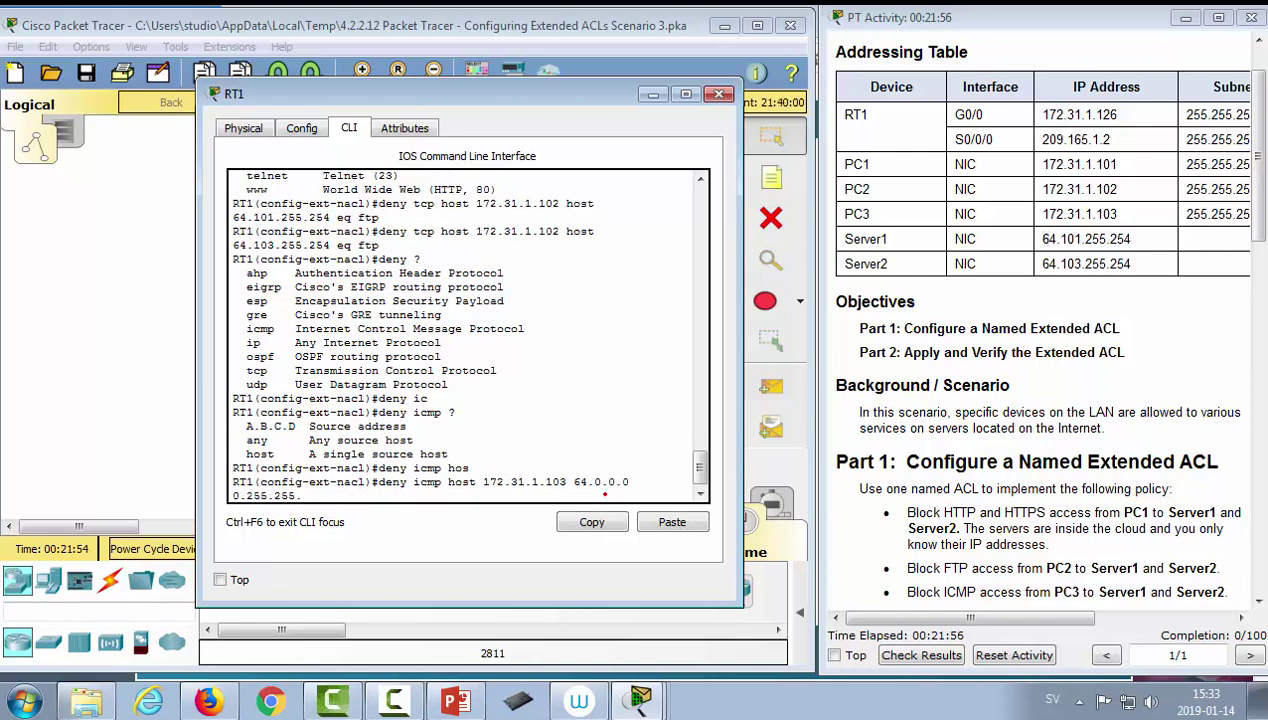
pyautogui.write('255')
pyautogui.write('?')
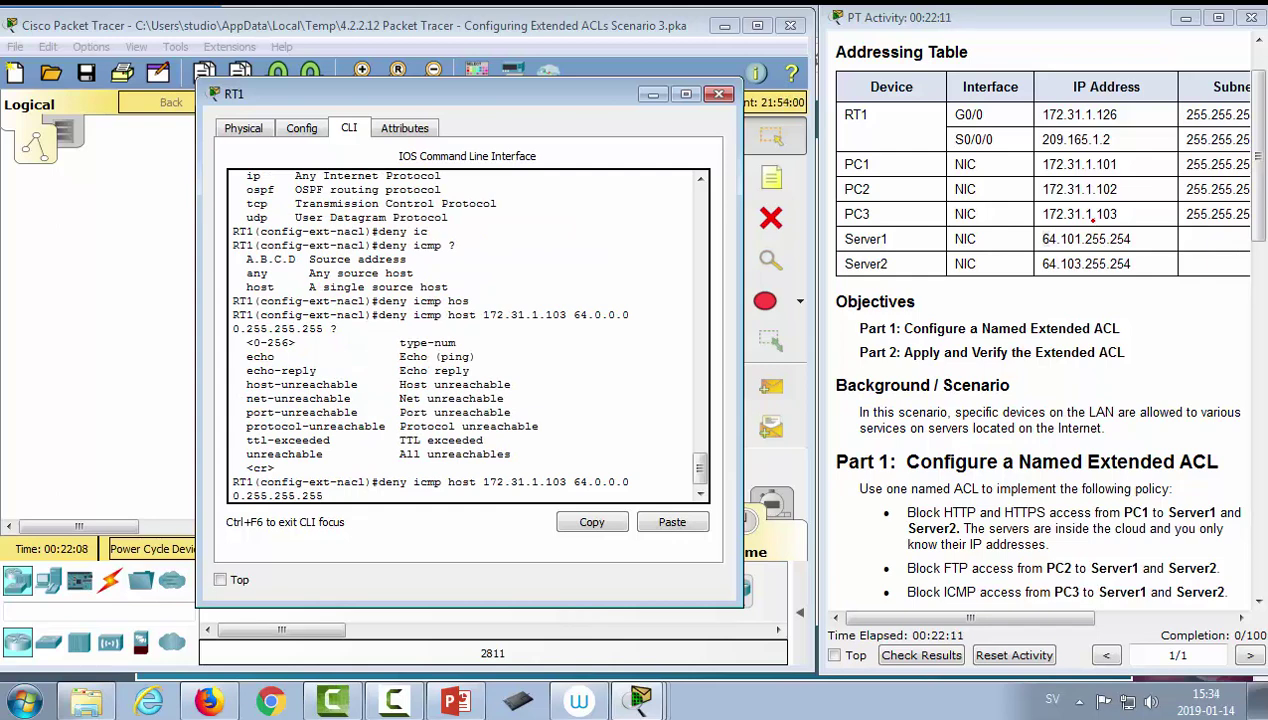
pyautogui.press('Return')
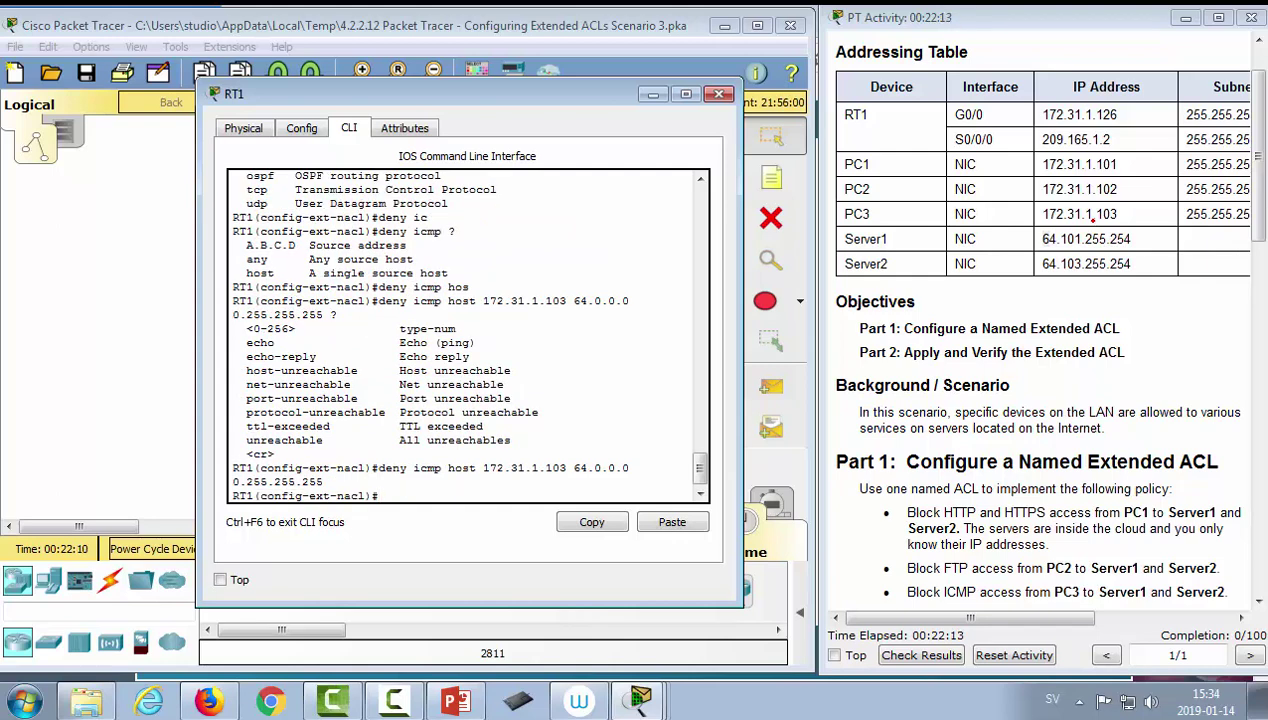
# - Display the configured access lists with do show ip acc and review the PC1, PC2 and PC3 deny entries
pyautogui.write('do show ip')
pyautogui.press('Tab')
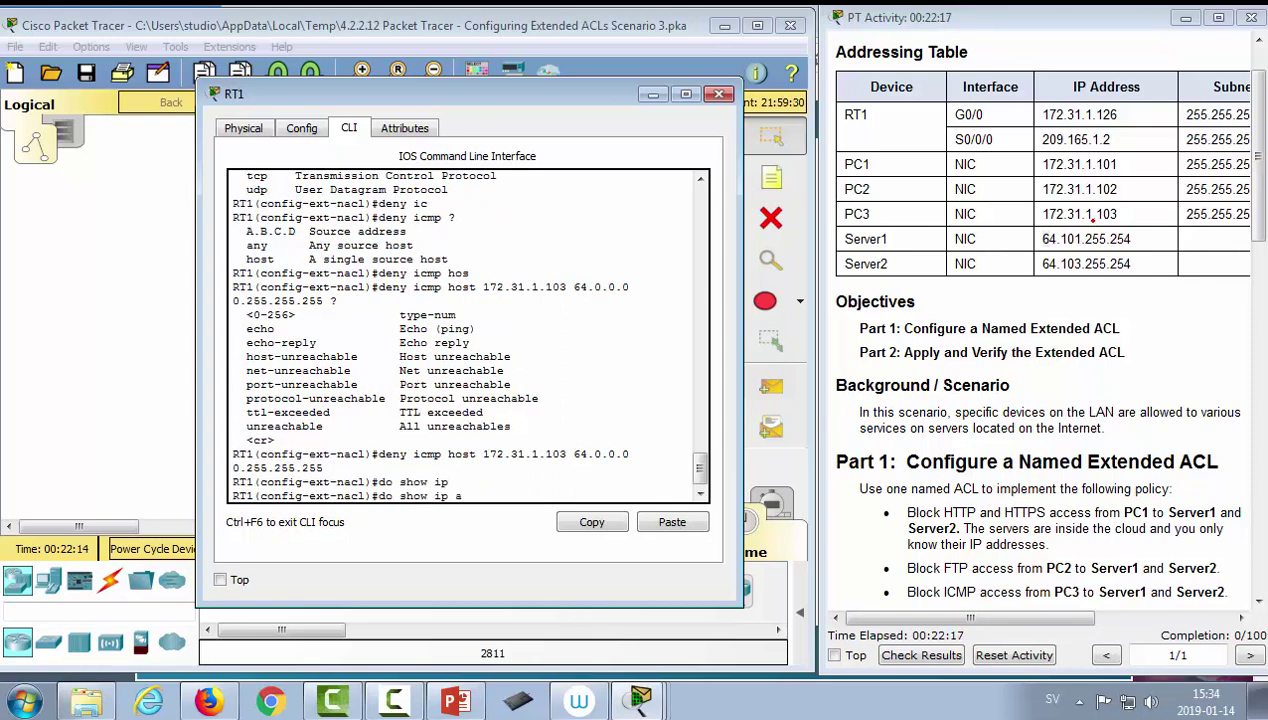
pyautogui.write('acc')
pyautogui.press('Return')
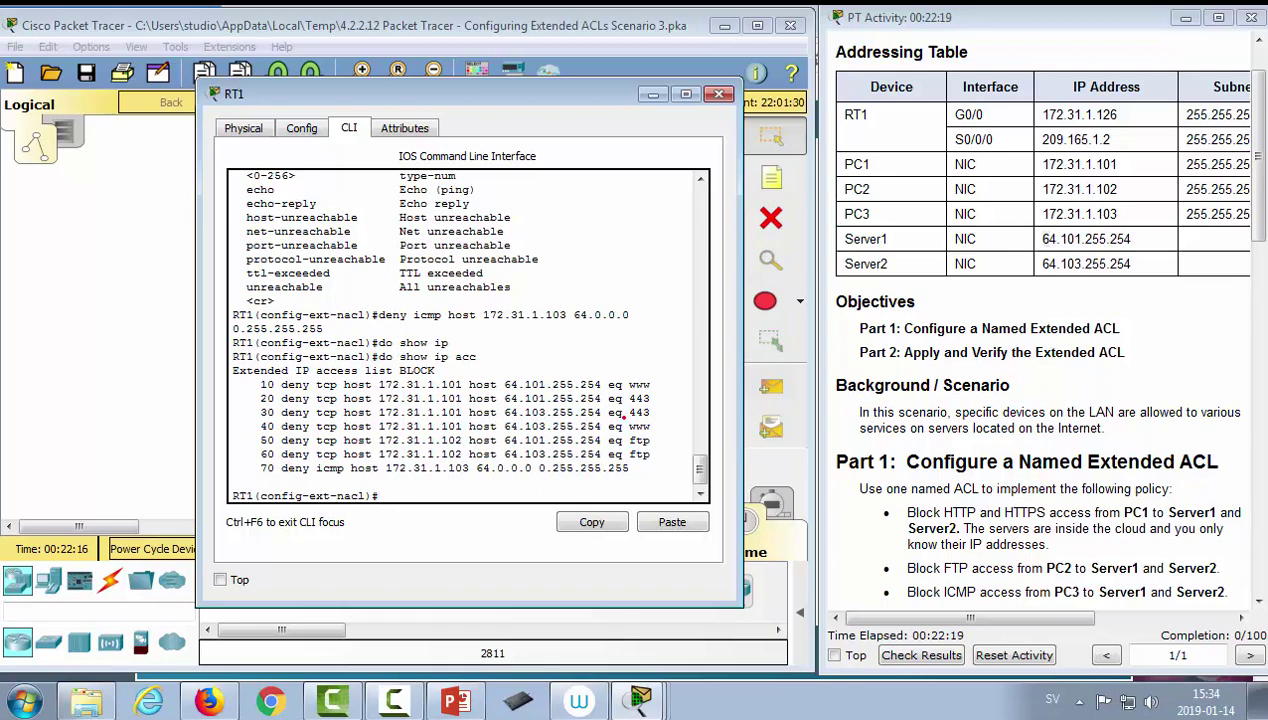
pyautogui.moveTo(253, 384); pyautogui.dragTo(650, 428)
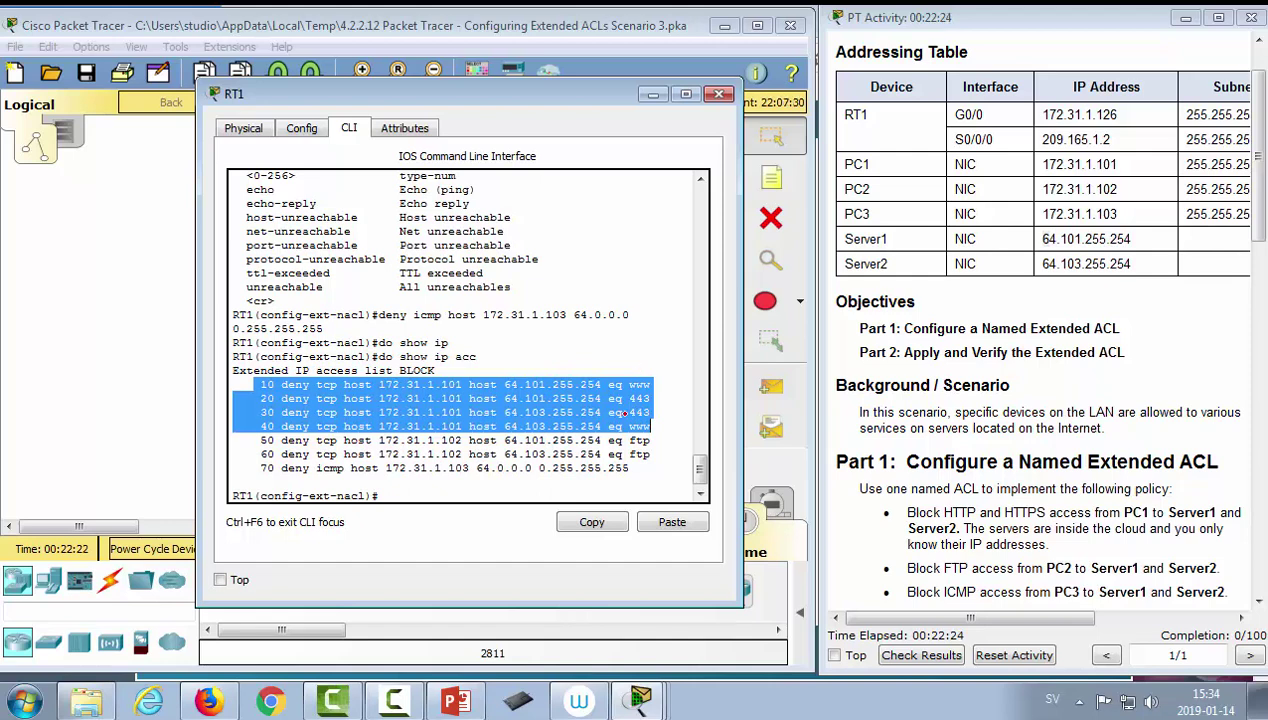
pyautogui.moveTo(650, 455); pyautogui.dragTo(258, 440)
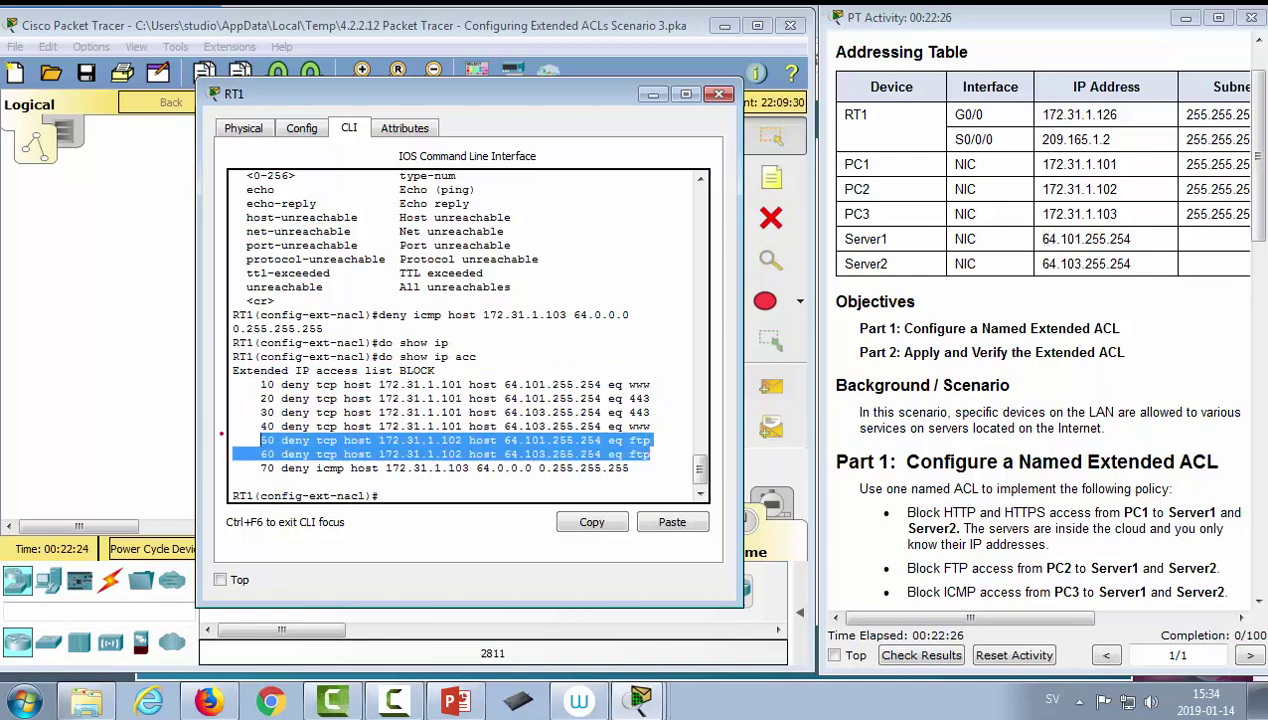
pyautogui.moveTo(629, 468); pyautogui.dragTo(233, 468)
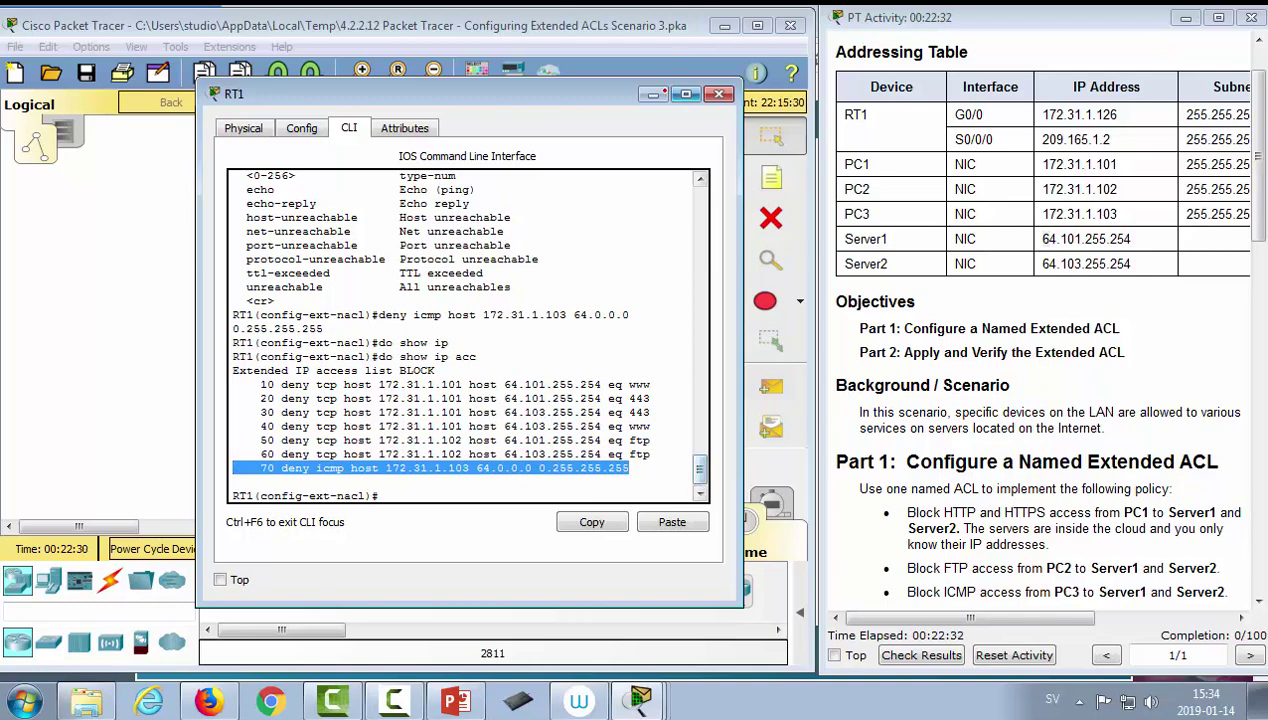
# - Add a permit ip any any statement to the BLOCK access list, correcting the entry that lacks the protocol
pyautogui.click(452, 466)
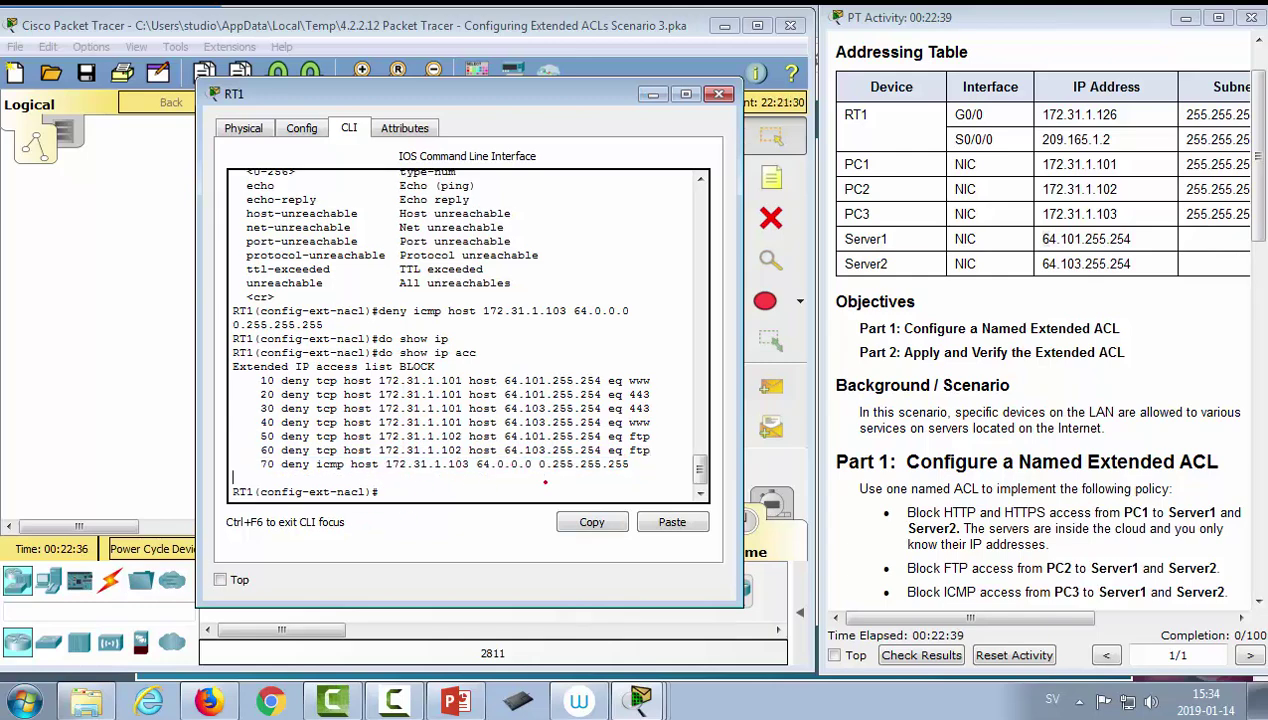
pyautogui.write('per')
pyautogui.press('Tab')
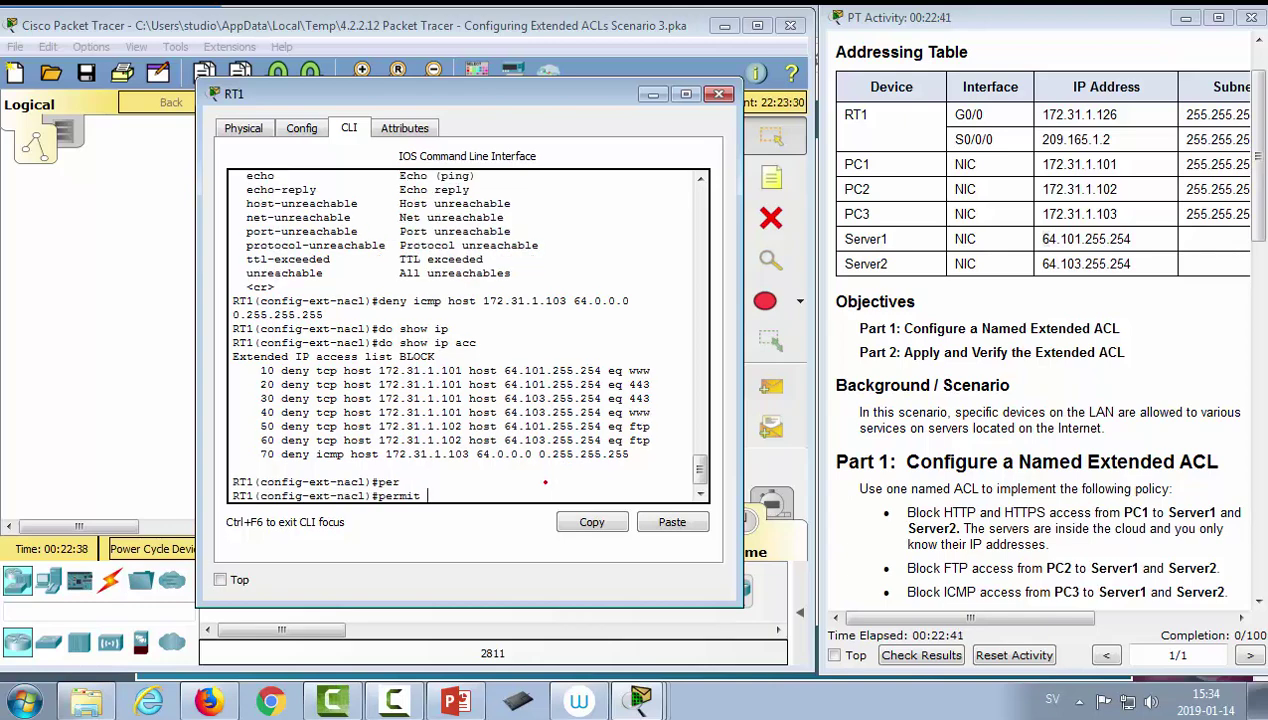
pyautogui.write('any any')
pyautogui.press('Return')
pyautogui.press('Up')
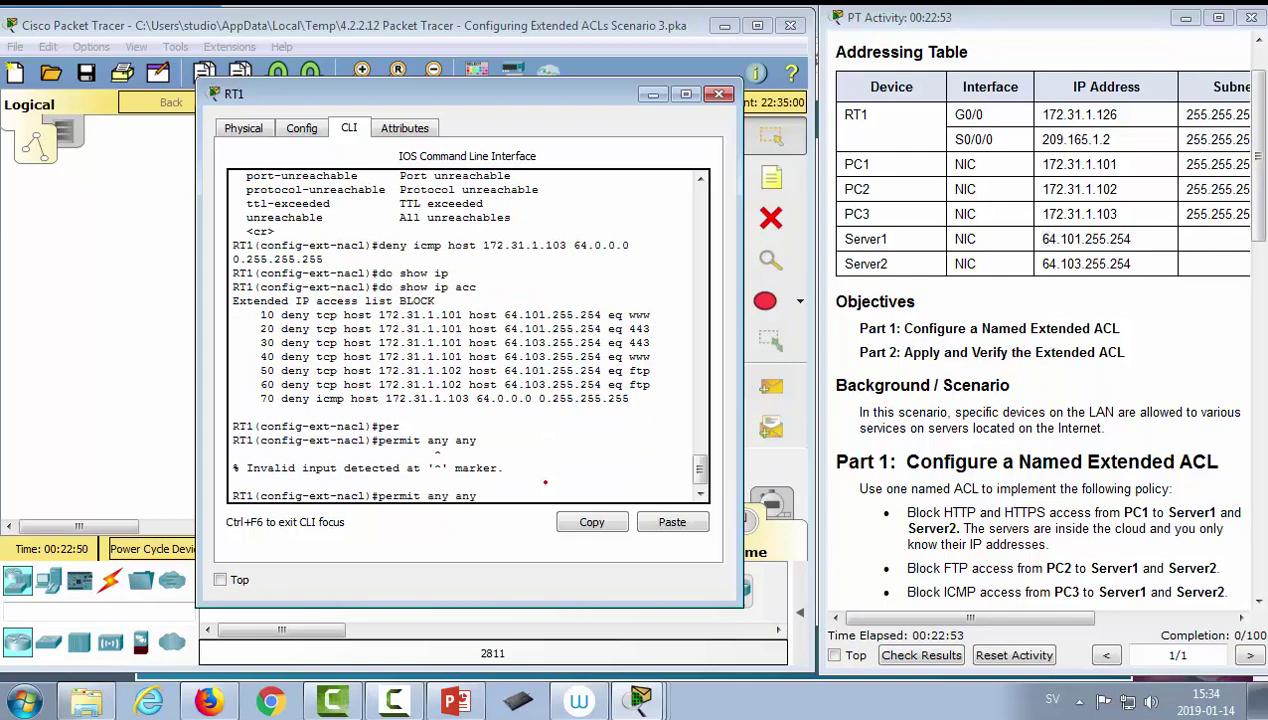
pyautogui.write('ip')
pyautogui.press('Return')
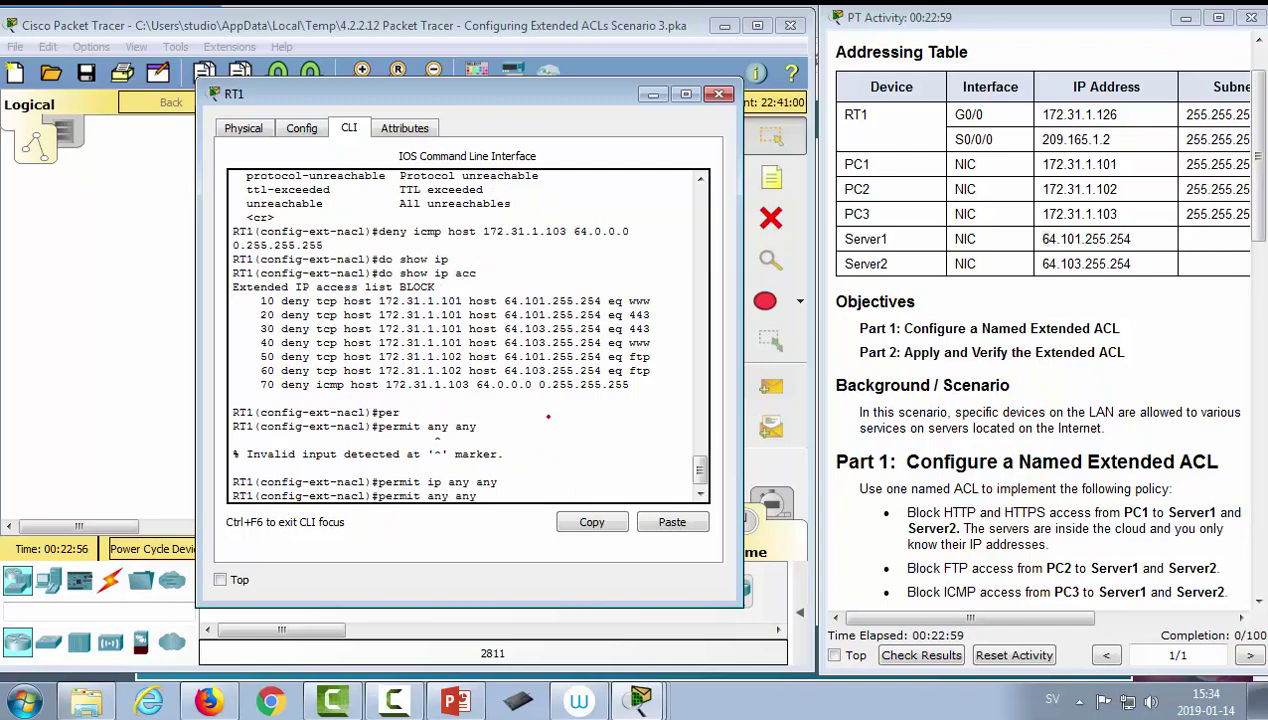
# - Display the access lists with do show ip acc and look through the activity instructions for Step 4 and Part 2
pyautogui.write('do show ip acc')
pyautogui.press('Return')
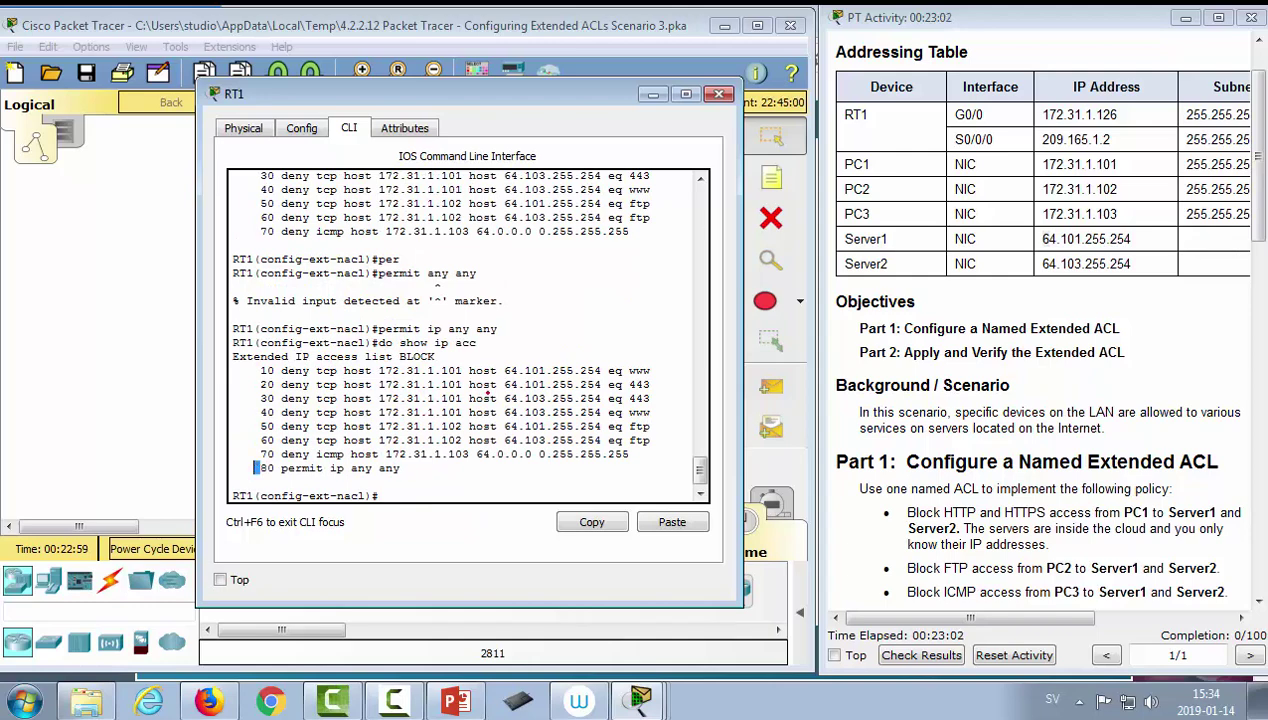
pyautogui.click(957, 443)
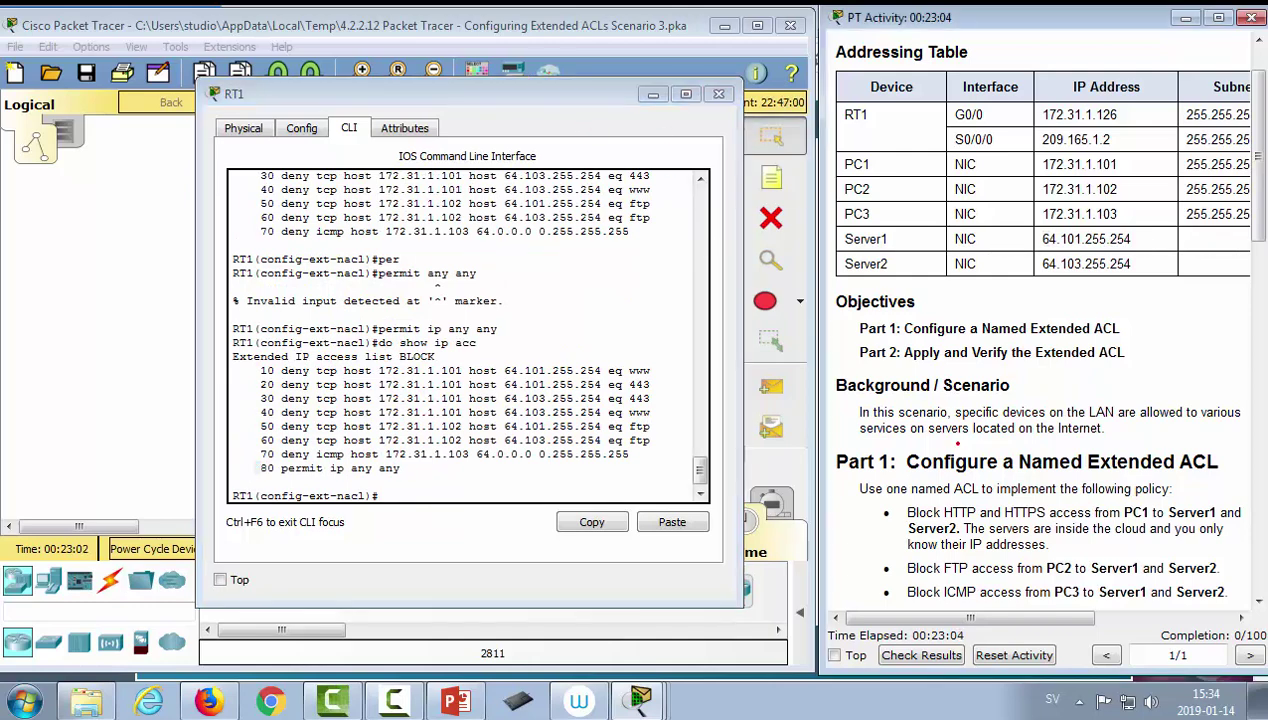
pyautogui.scroll(-10, 957, 443)
# - Move the RT1 window clear of the topology and check which RT1 interface connects to SW1
pyautogui.click(505, 101)
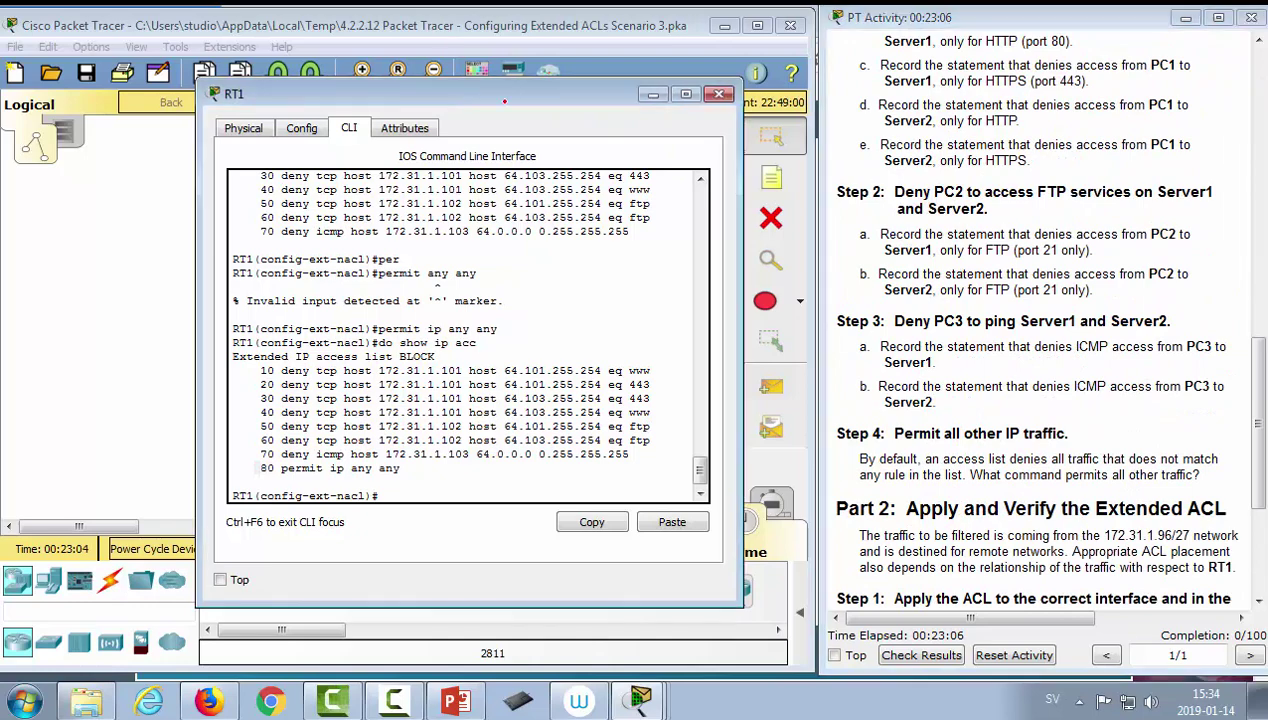
pyautogui.moveTo(505, 101); pyautogui.dragTo(943, 51)
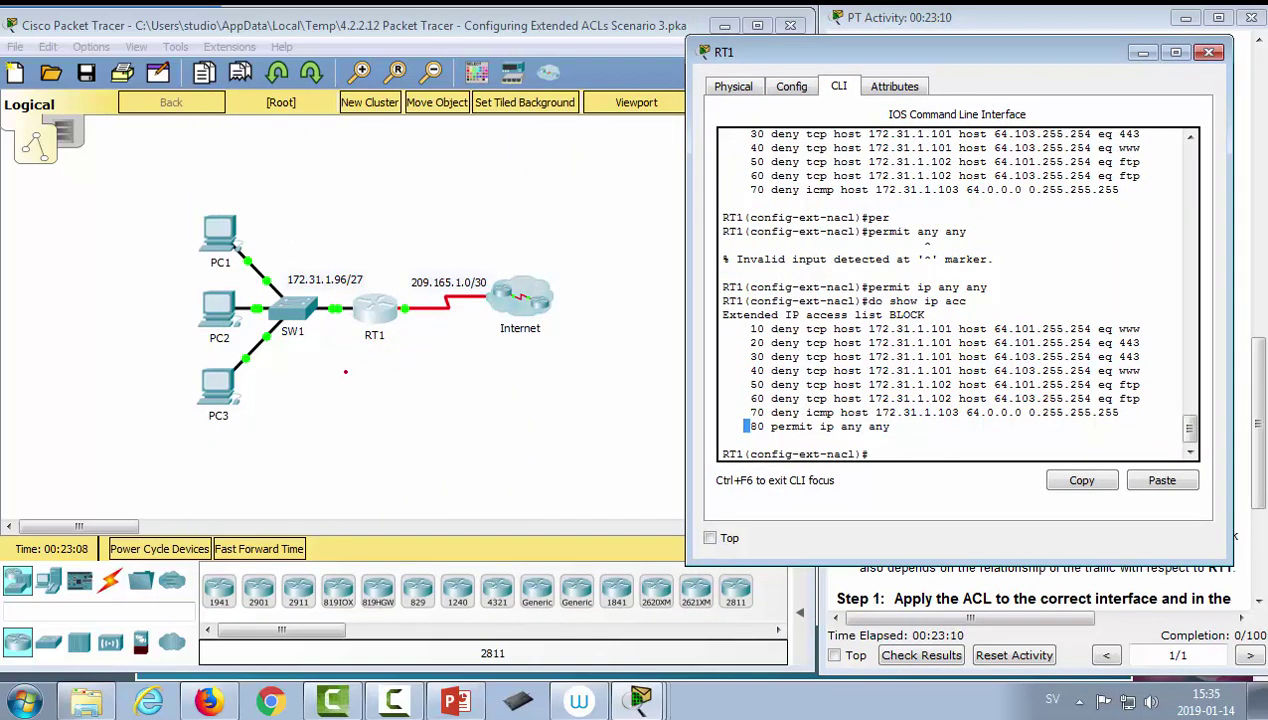
pyautogui.click(345, 371)
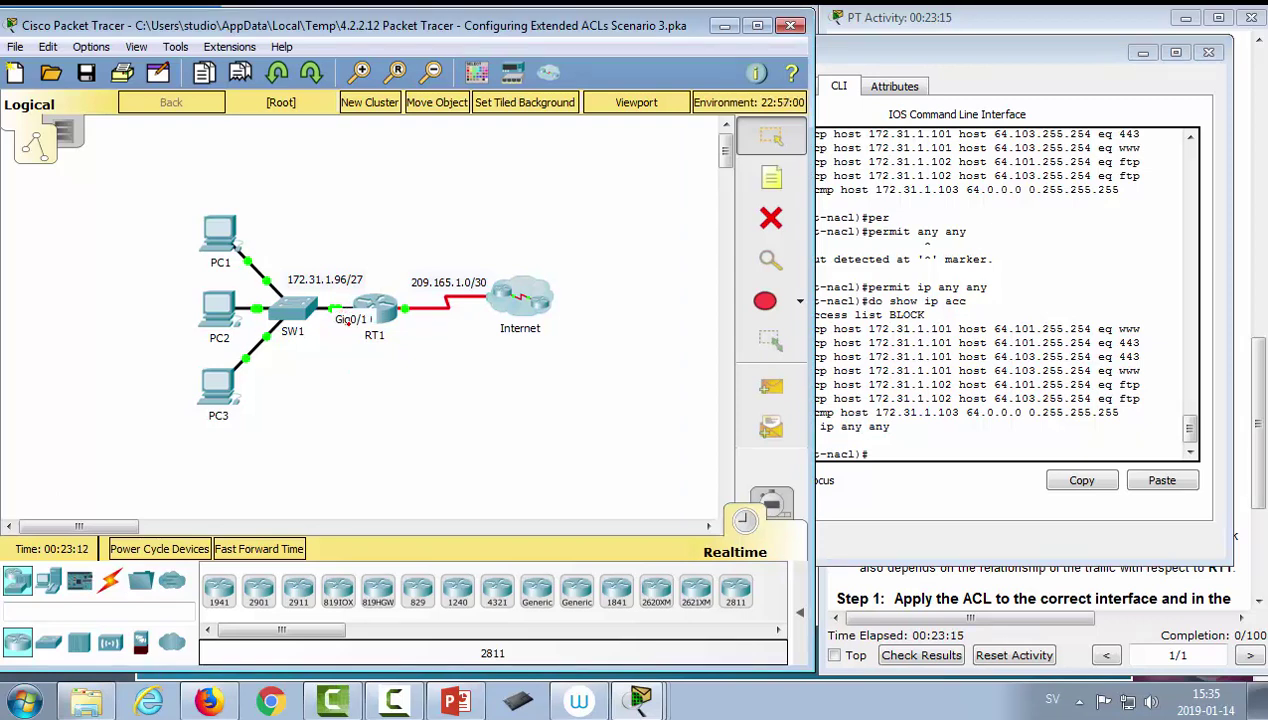
pyautogui.click(973, 387)
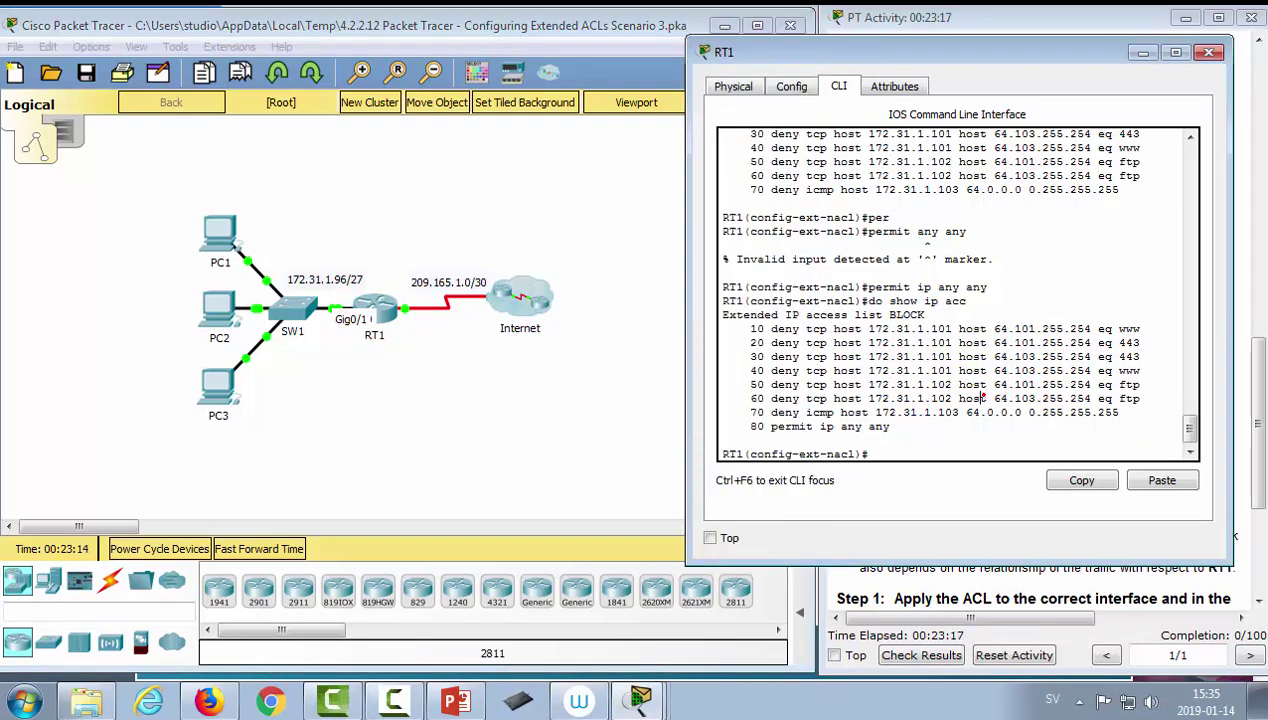
# - Leave the access list configuration mode and enter configuration of interface gig0/1 on RT1
pyautogui.press('Return')
pyautogui.write('in')
pyautogui.press('BackSpace')
pyautogui.press('BackSpace')
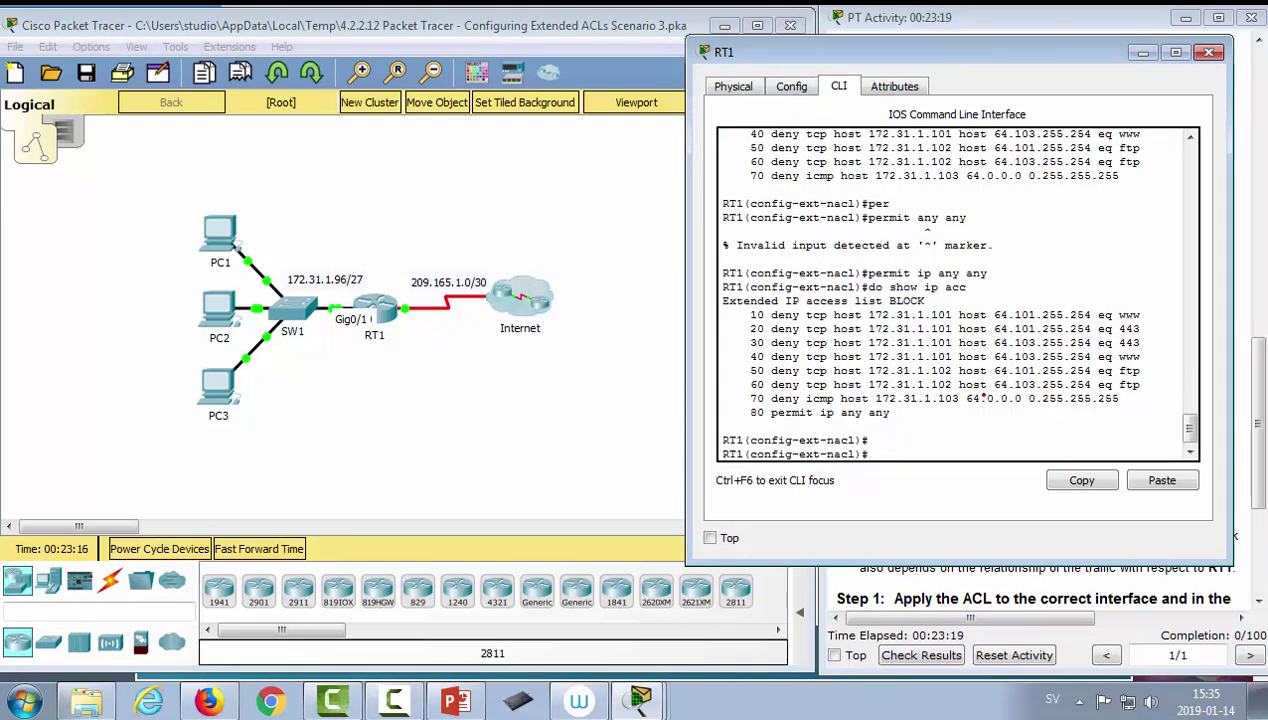
pyautogui.write('exit')
pyautogui.press('Return')
pyautogui.write('interface')
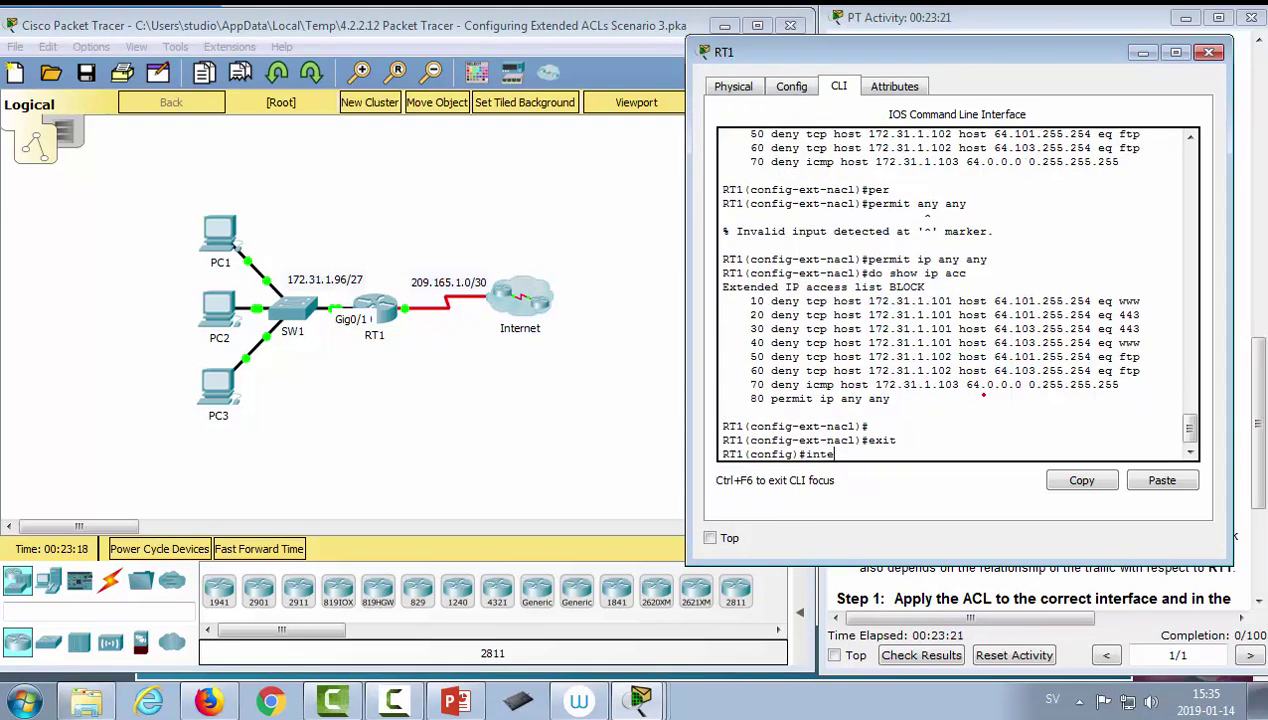
pyautogui.write('g0/1')
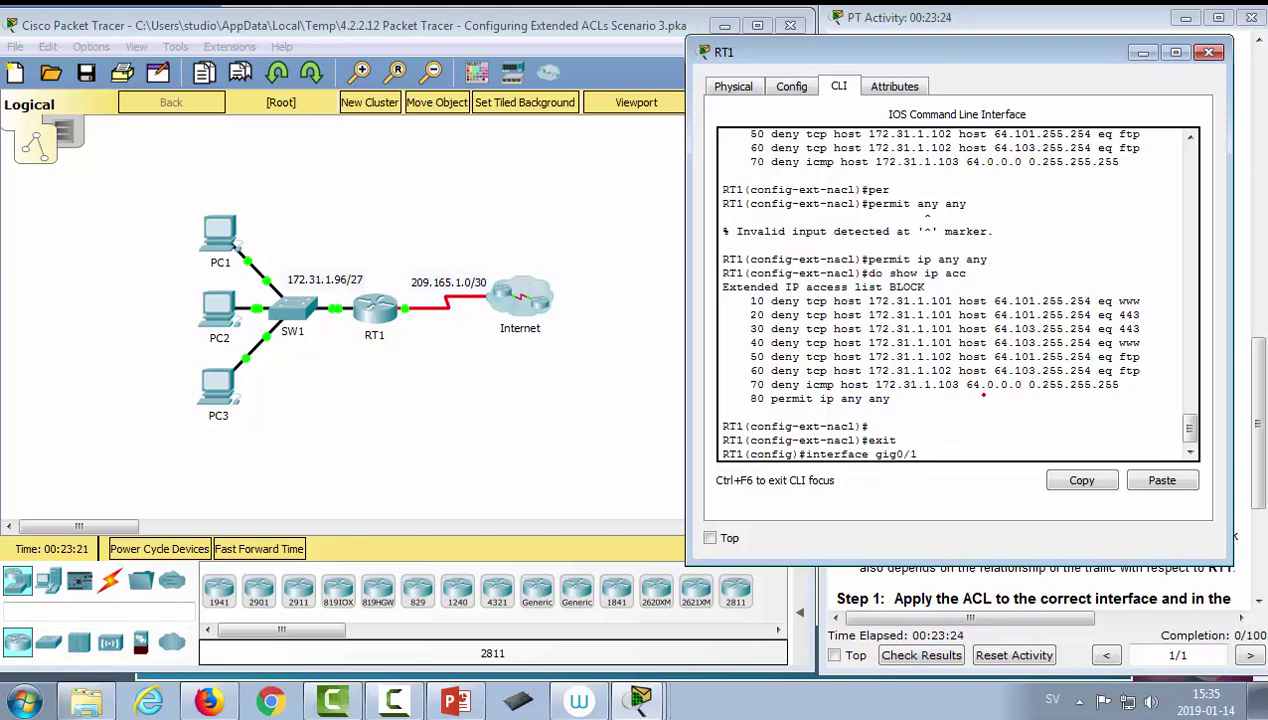
pyautogui.press('Return')
# - Apply the BLOCK access list inbound on the interface with ip access-group BLOCK in
pyautogui.write('ip acc')
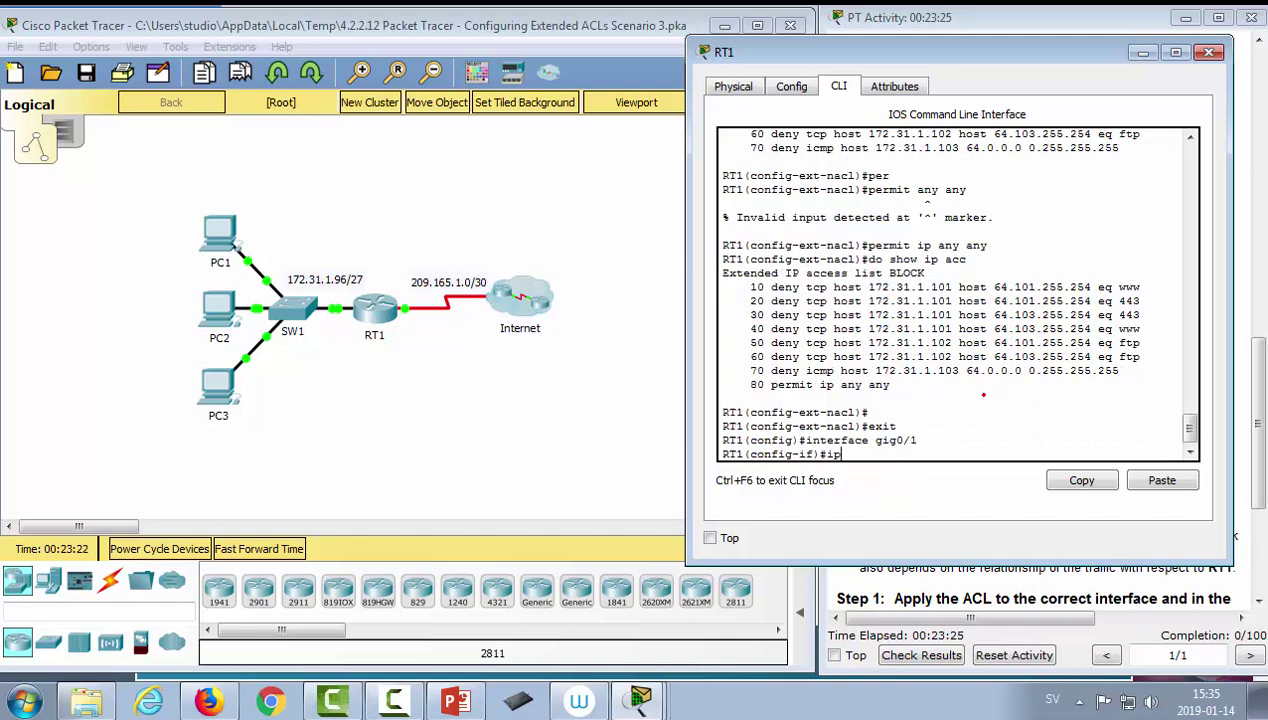
pyautogui.press('Tab')
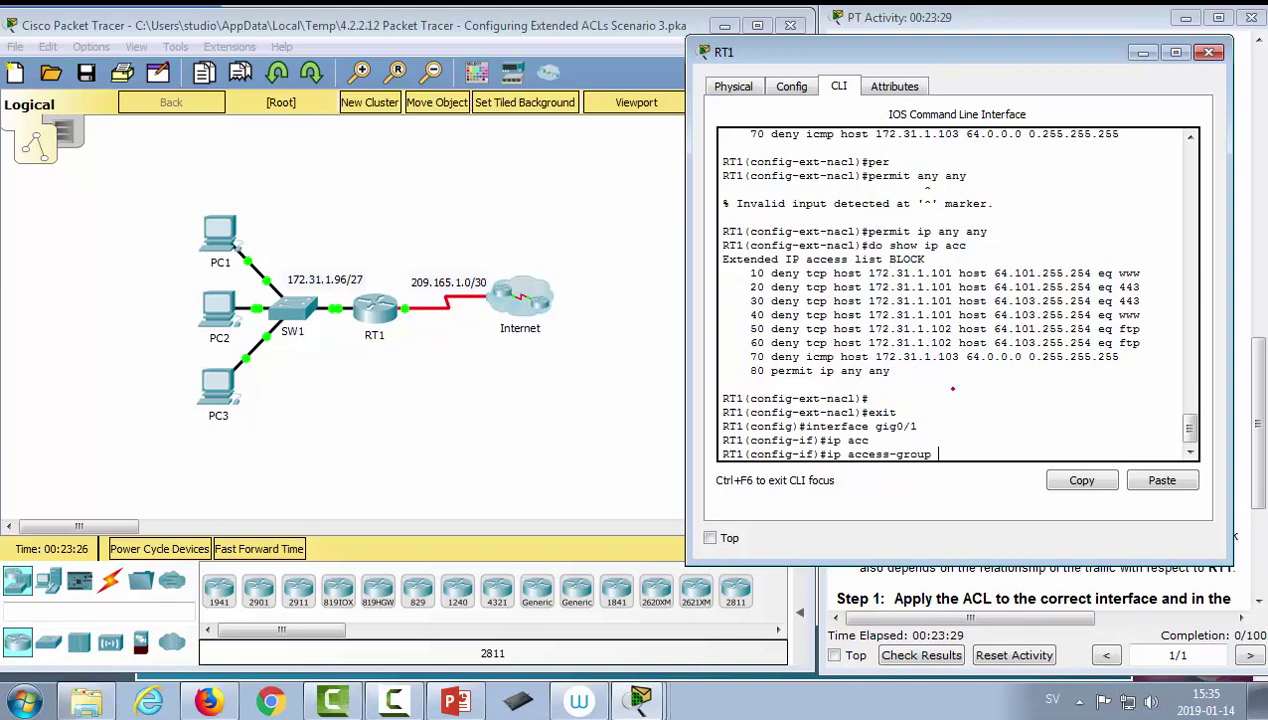
pyautogui.write('BLOCK in')
pyautogui.press('Return')
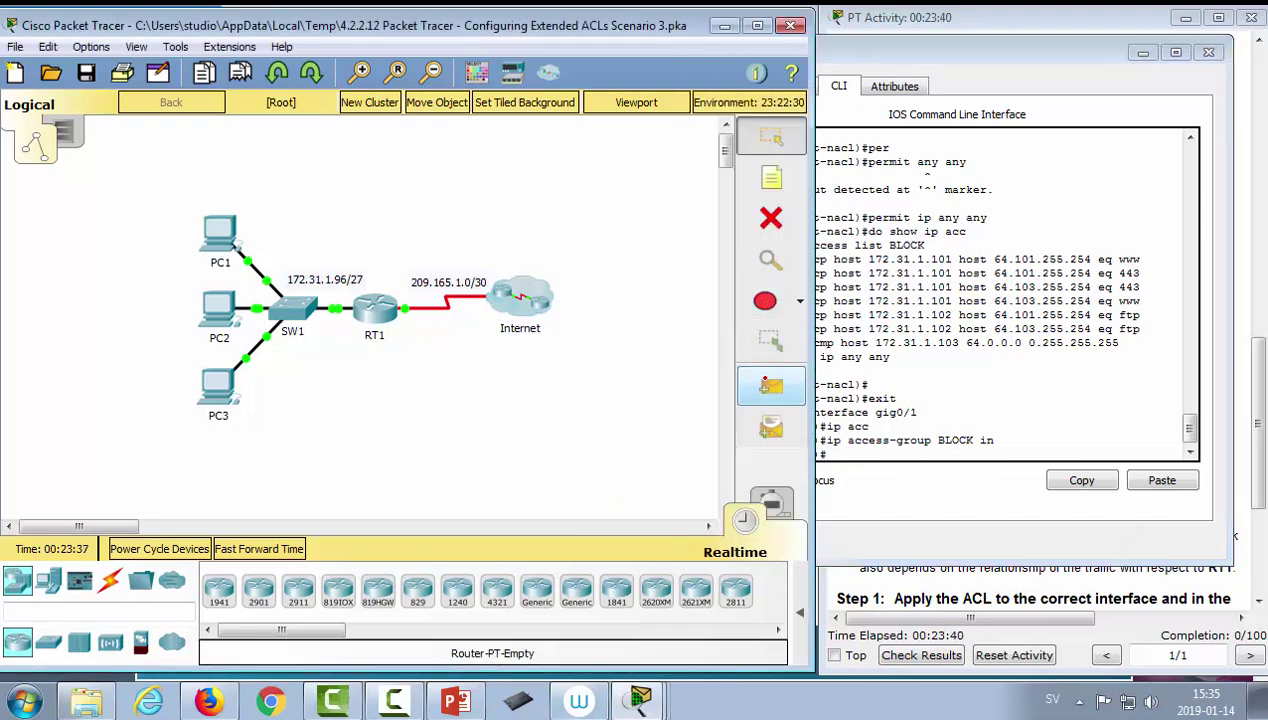
# - Open the Command Prompt on PC1 and move its window so the RT1 access list entries stay readable
pyautogui.click(219, 232)
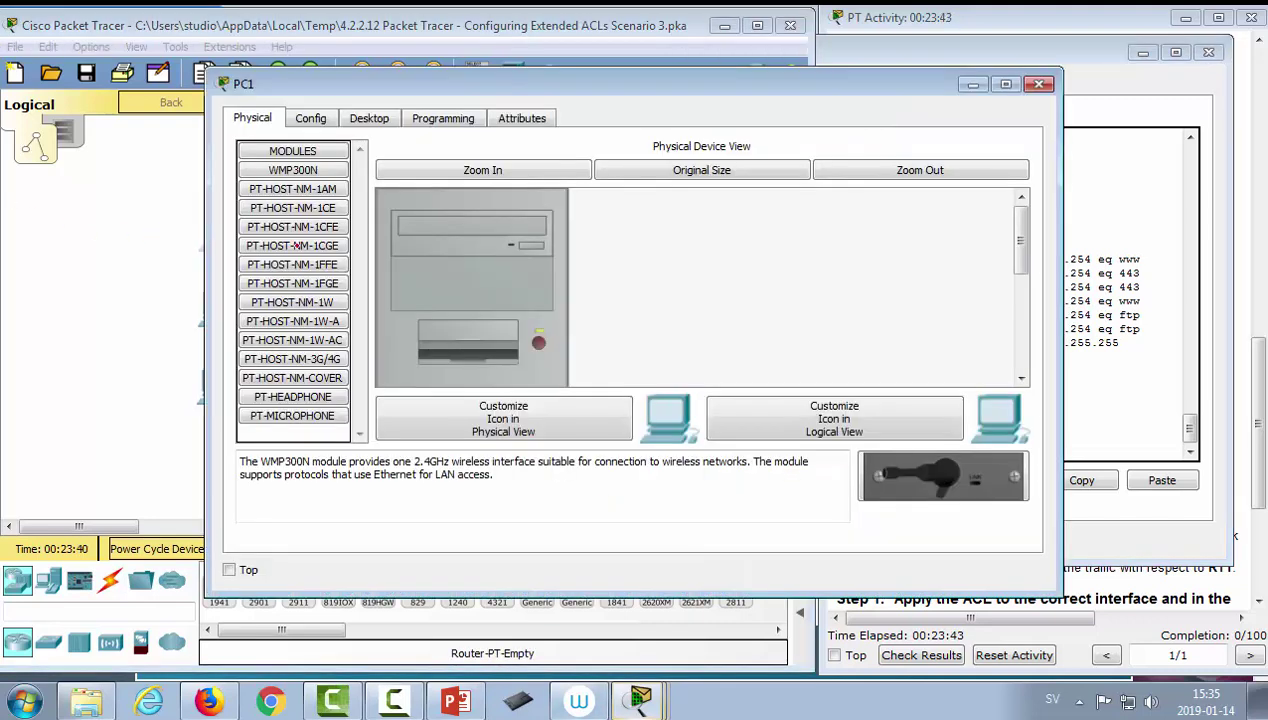
pyautogui.click(310, 118)
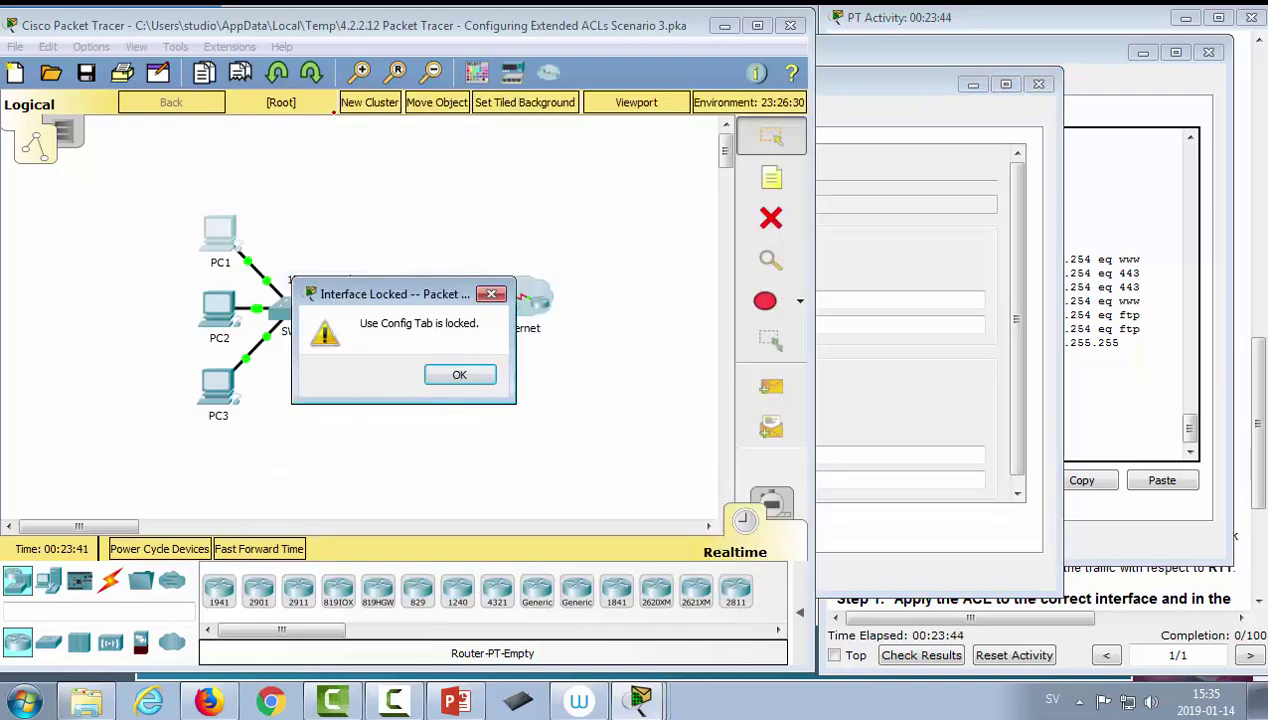
pyautogui.click(459, 375)
pyautogui.click(219, 232)
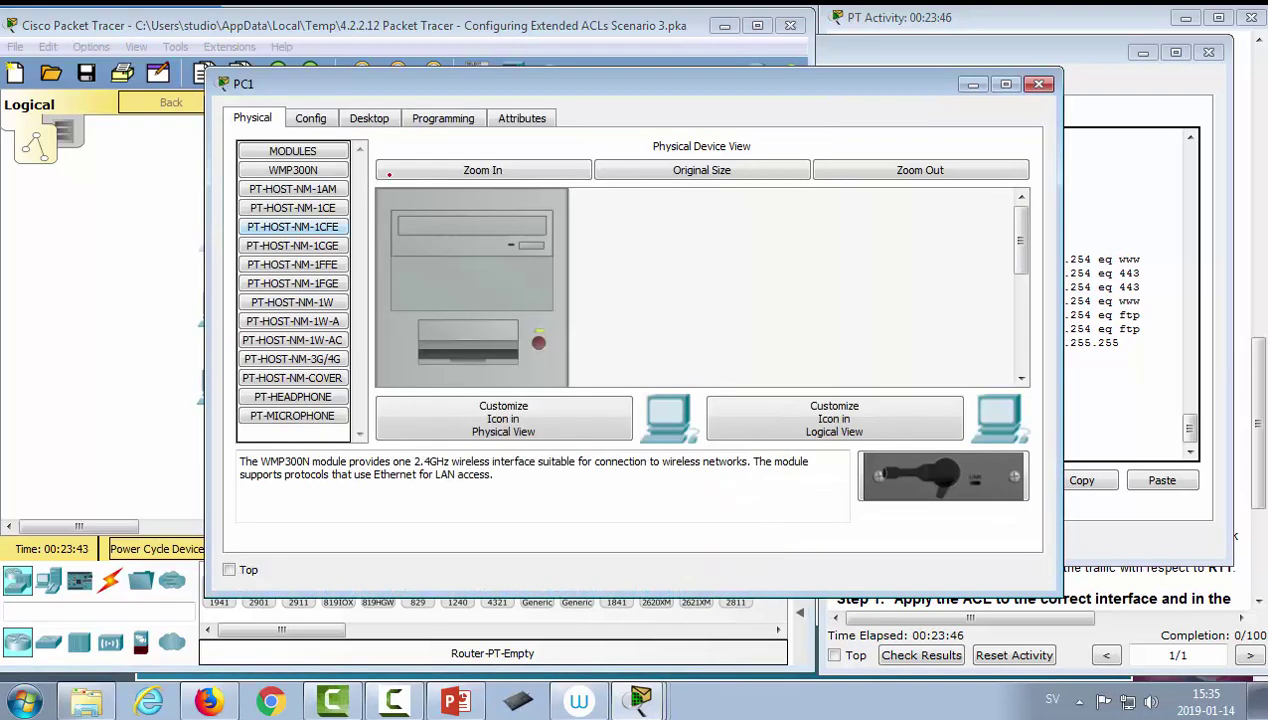
pyautogui.click(375, 117)
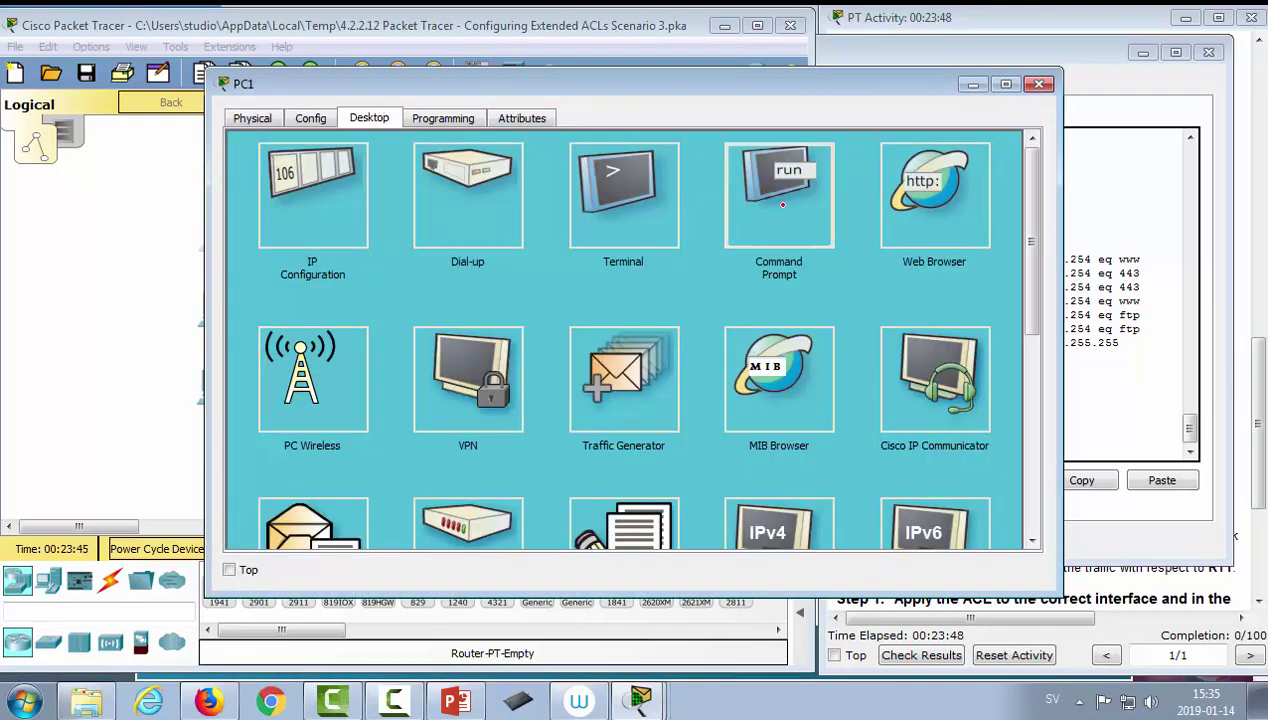
pyautogui.click(778, 195)
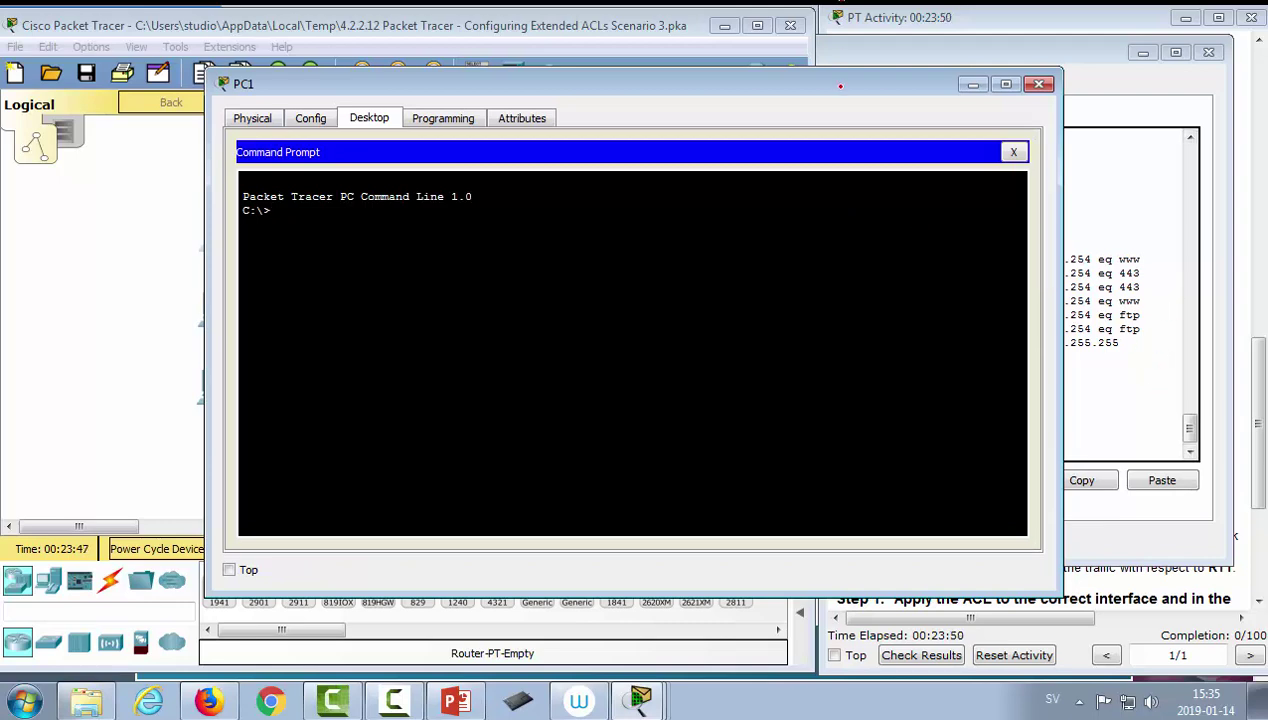
pyautogui.moveTo(840, 86); pyautogui.dragTo(703, 69)
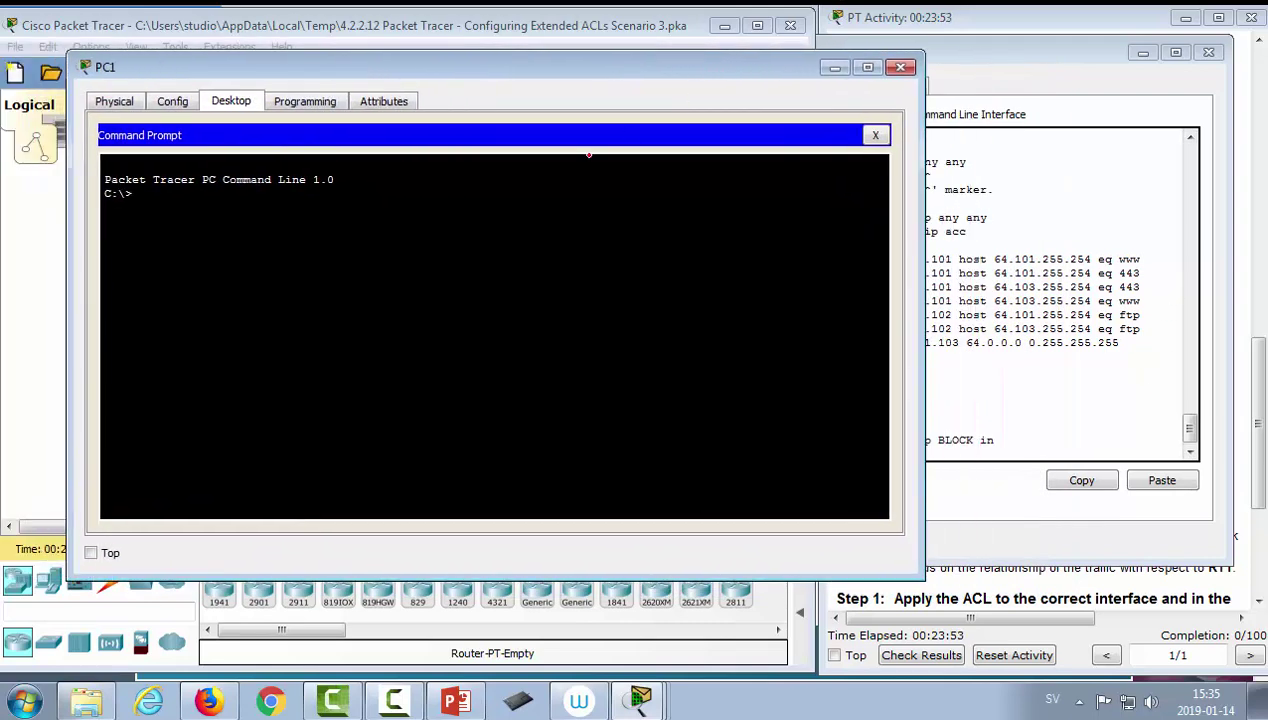
# - Ping Server1 at 64.101.255.254 from PC1, review the replies, and close the Command Prompt
pyautogui.write('ping 64.101.255')
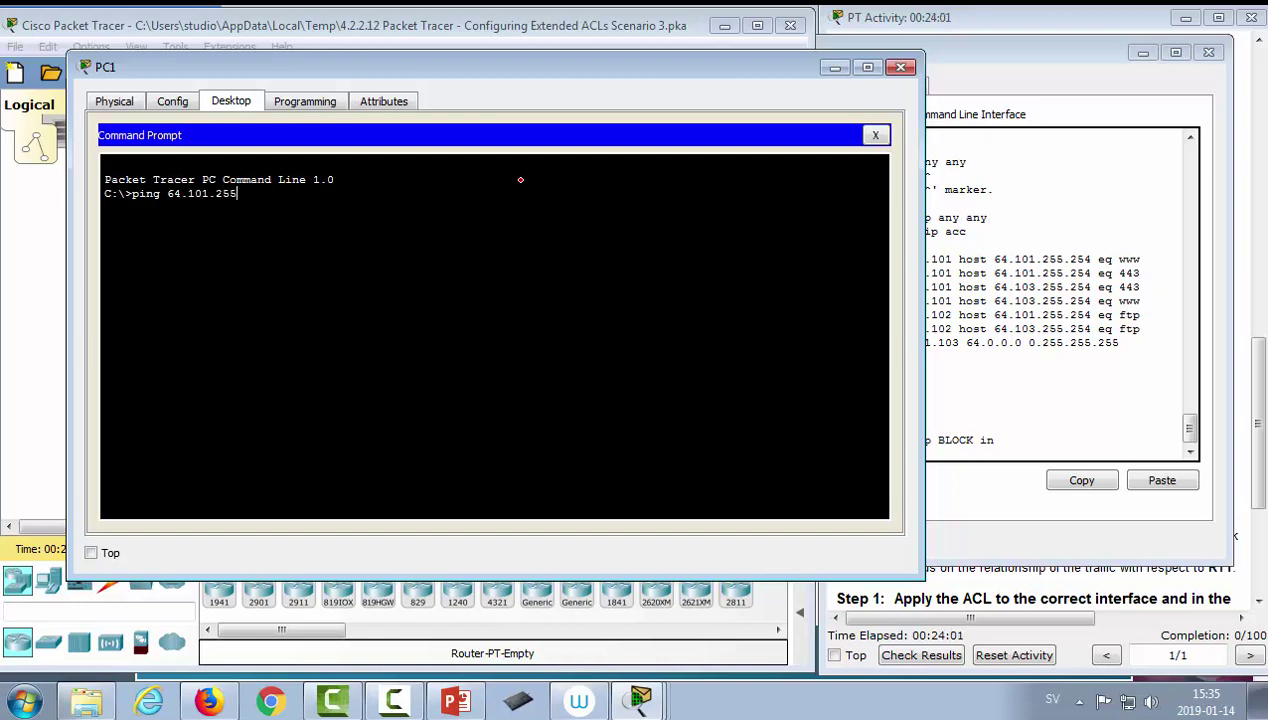
pyautogui.write('.254')
pyautogui.press('Return')
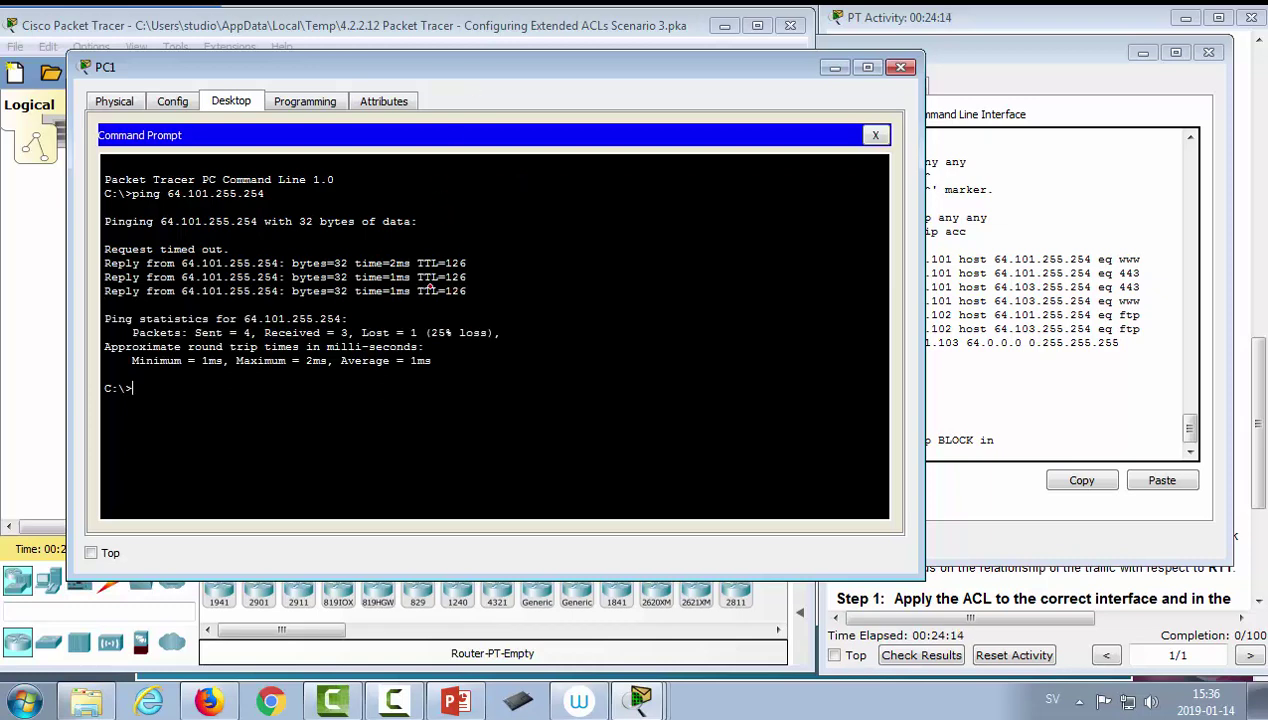
pyautogui.moveTo(459, 291); pyautogui.dragTo(320, 263)
pyautogui.click(238, 244)
pyautogui.click(876, 135)
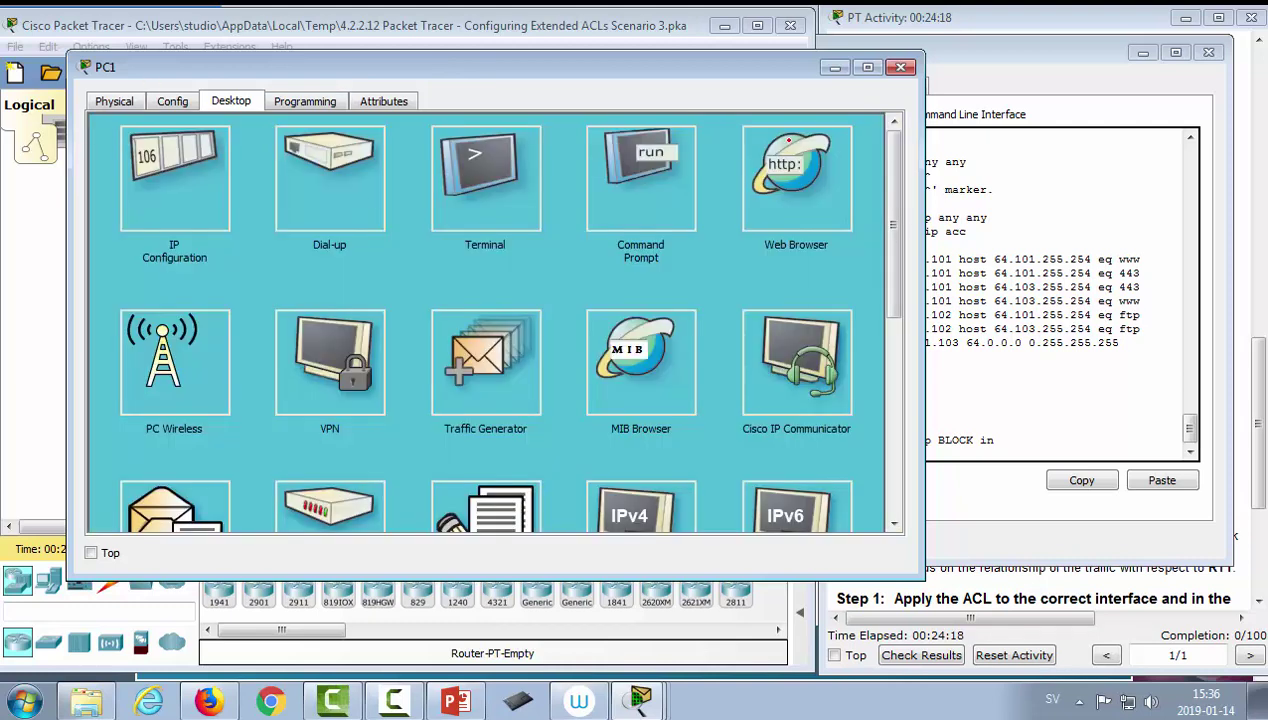
# - Test HTTP access from PC1 by loading 64.101.255.254 in its Web Browser
pyautogui.click(745, 168)
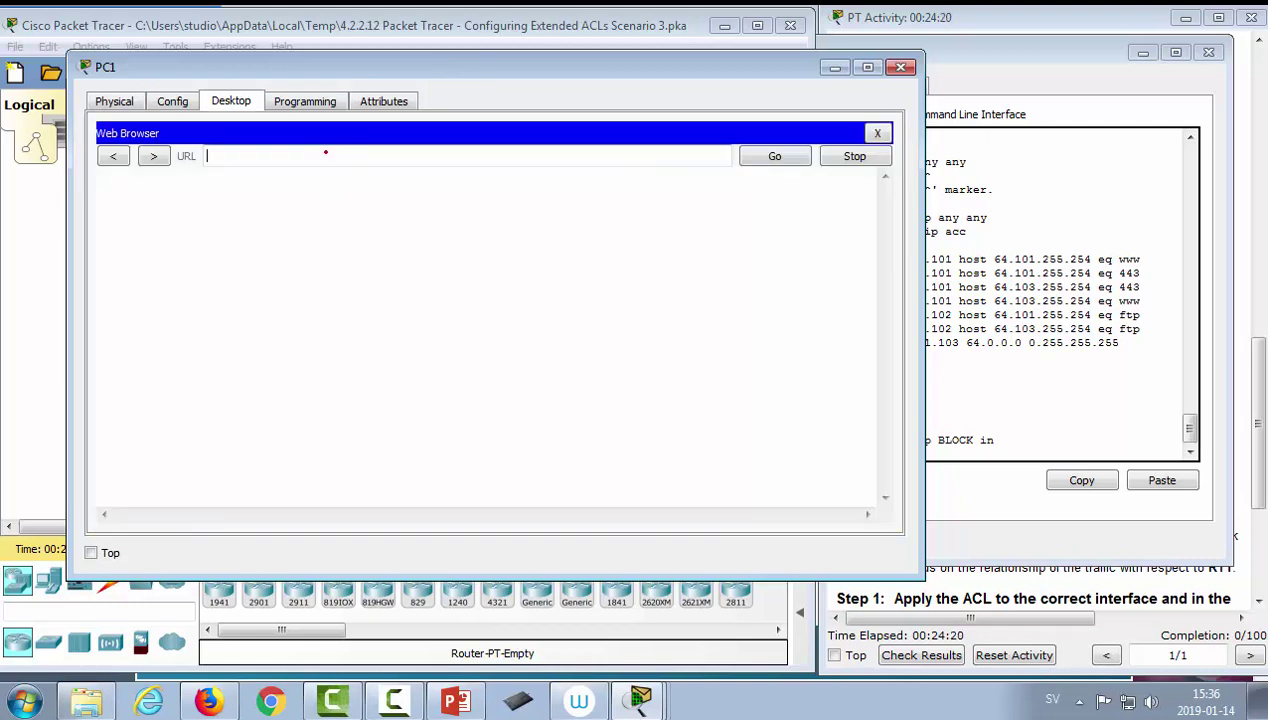
pyautogui.write('64.101.255.254')
pyautogui.press('Return')
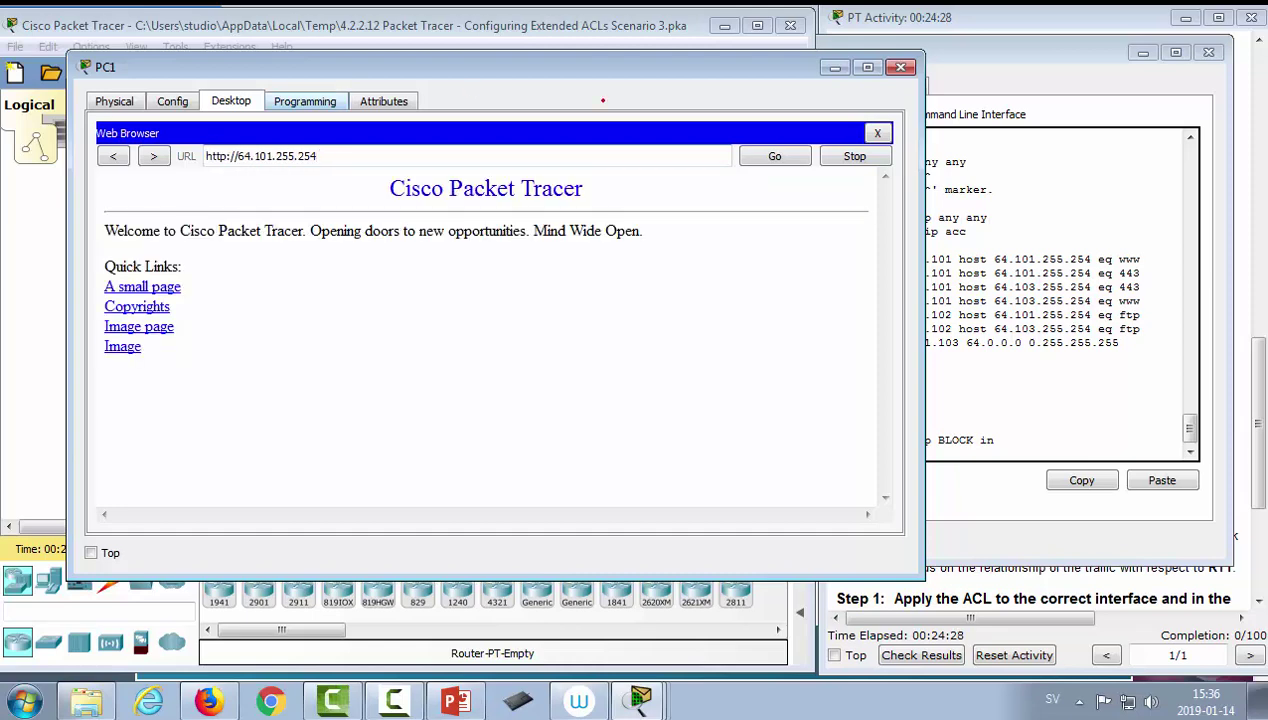
# - Display the access lists on RT1 again with do show ip acc, review the BLOCK entries, and return to the activity instructions
pyautogui.moveTo(712, 69); pyautogui.dragTo(681, 66)
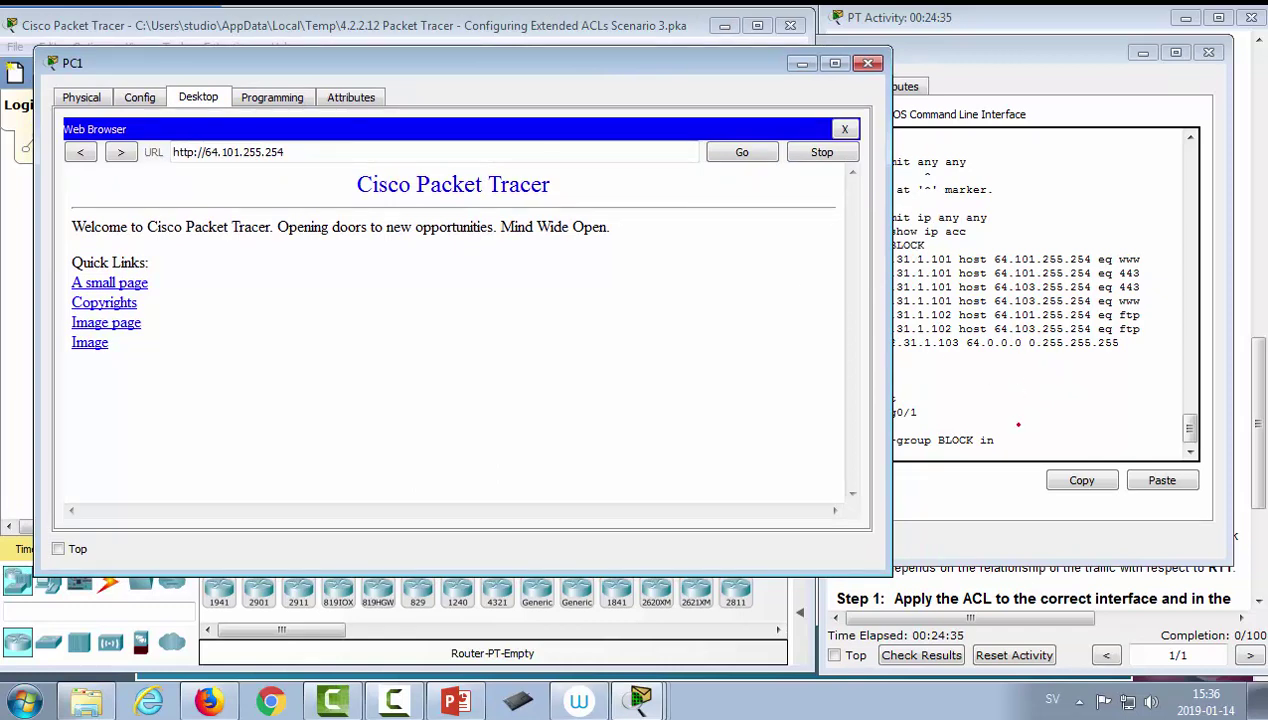
pyautogui.click(1018, 424)
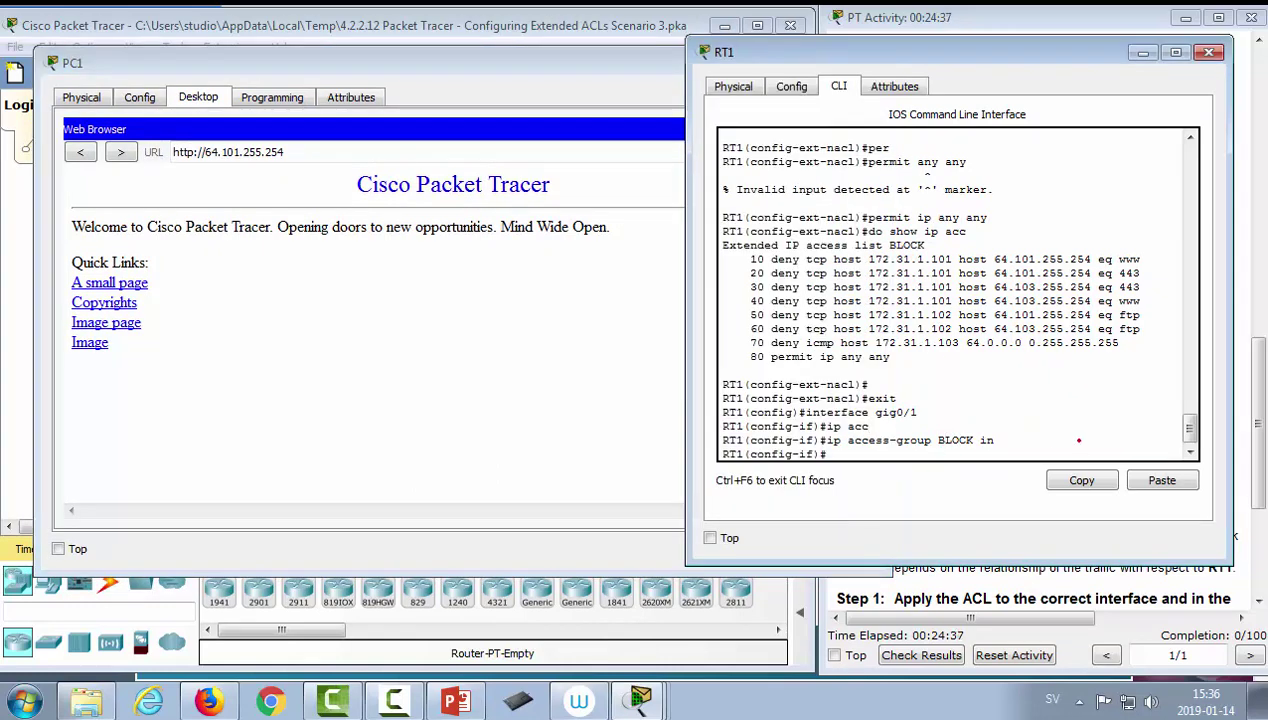
pyautogui.write('do show')
pyautogui.press('Up')
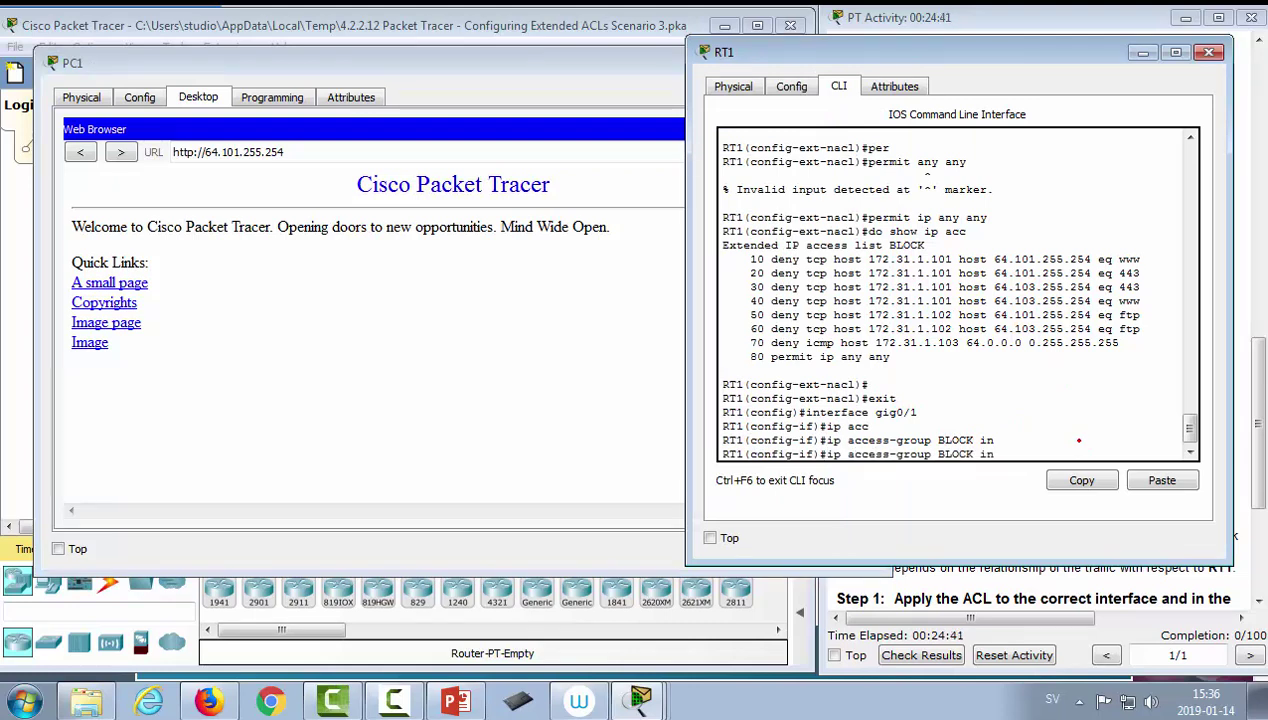
pyautogui.press('Up')
pyautogui.press('Up')
pyautogui.press('Up')
pyautogui.press('Up')
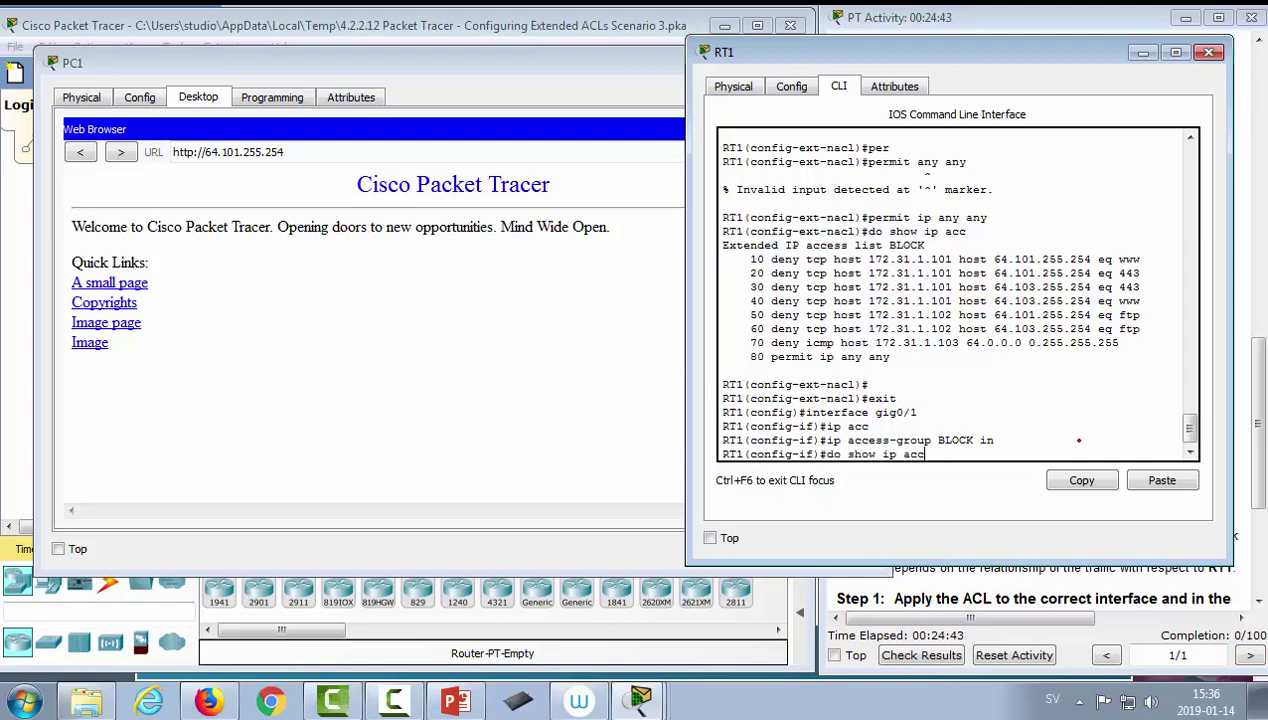
pyautogui.press('Return')
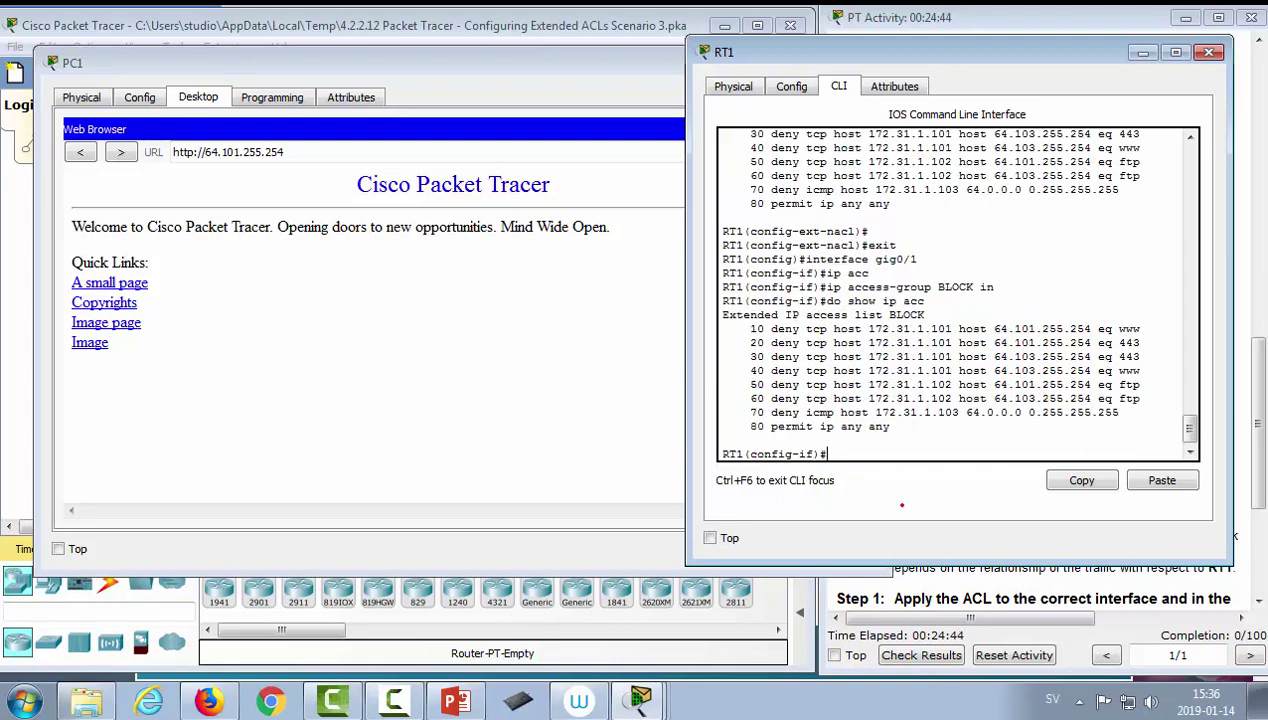
pyautogui.moveTo(929, 422); pyautogui.dragTo(718, 326)
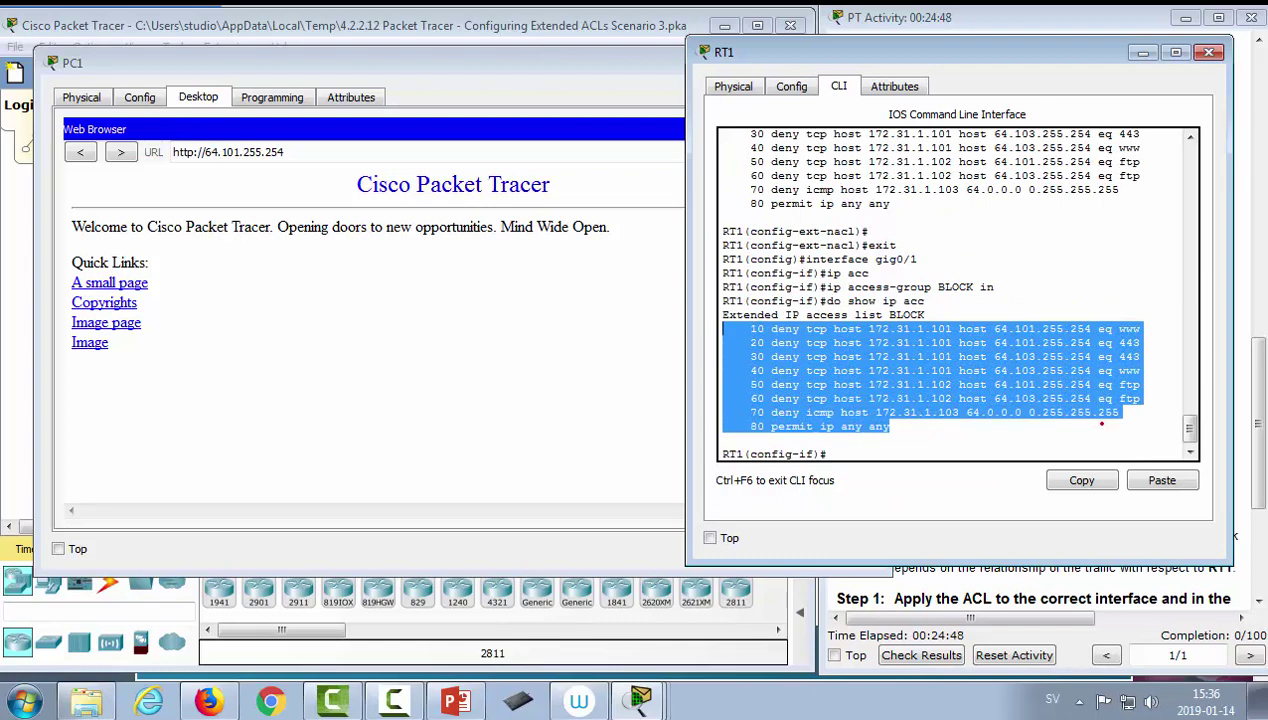
pyautogui.moveTo(889, 426); pyautogui.dragTo(725, 315)
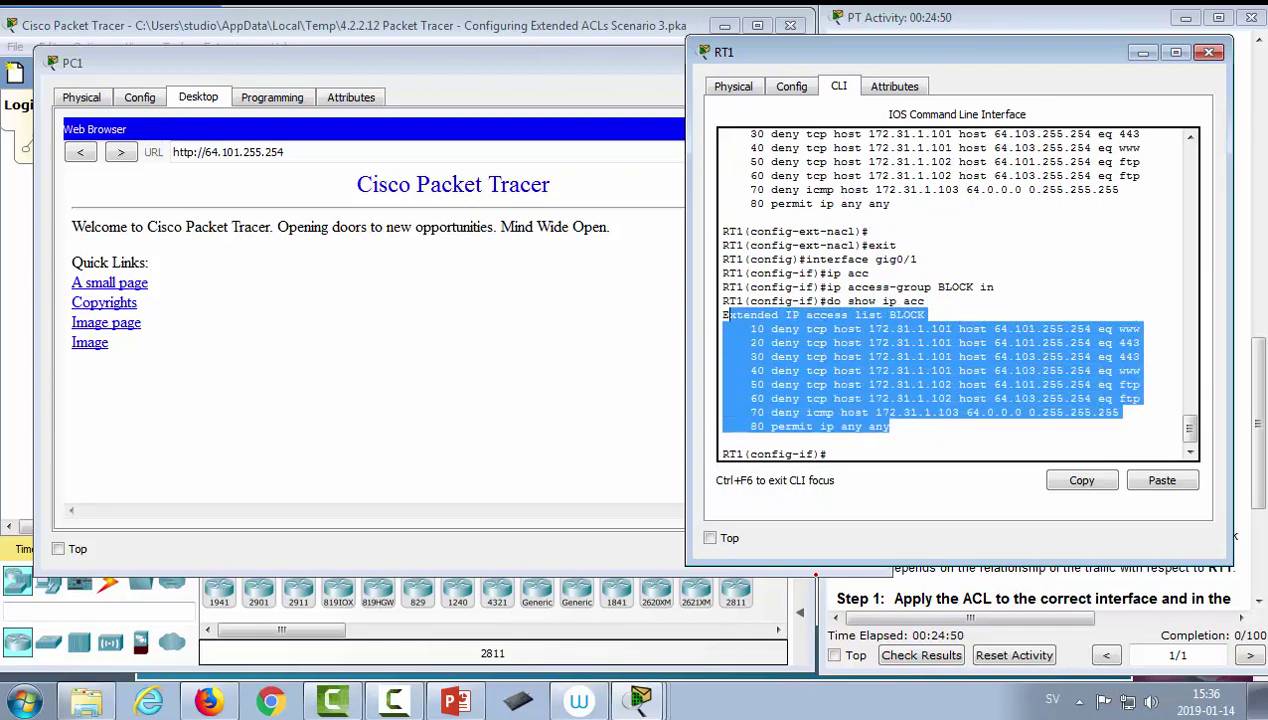
pyautogui.click(968, 598)
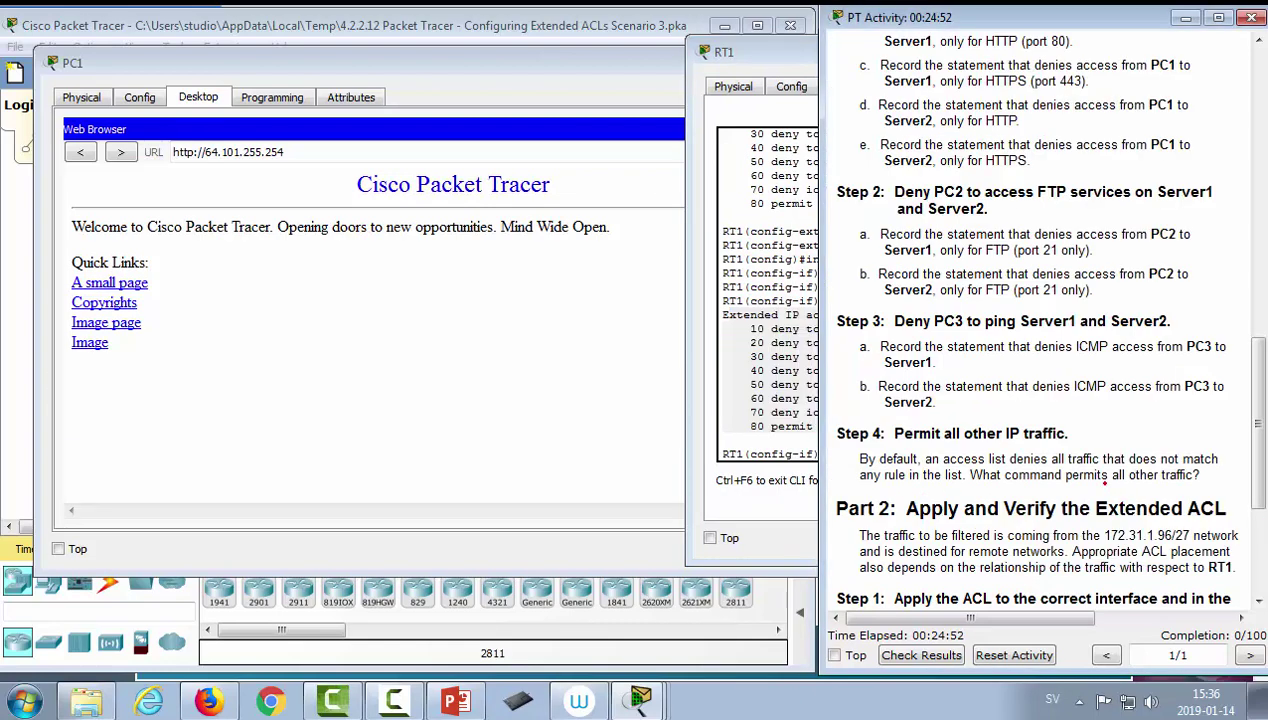
# - Look up RT1's LAN interface in the addressing table and apply access list BLOCK inbound on interface gig0/0 of RT1
pyautogui.scroll(15, 1105, 483)
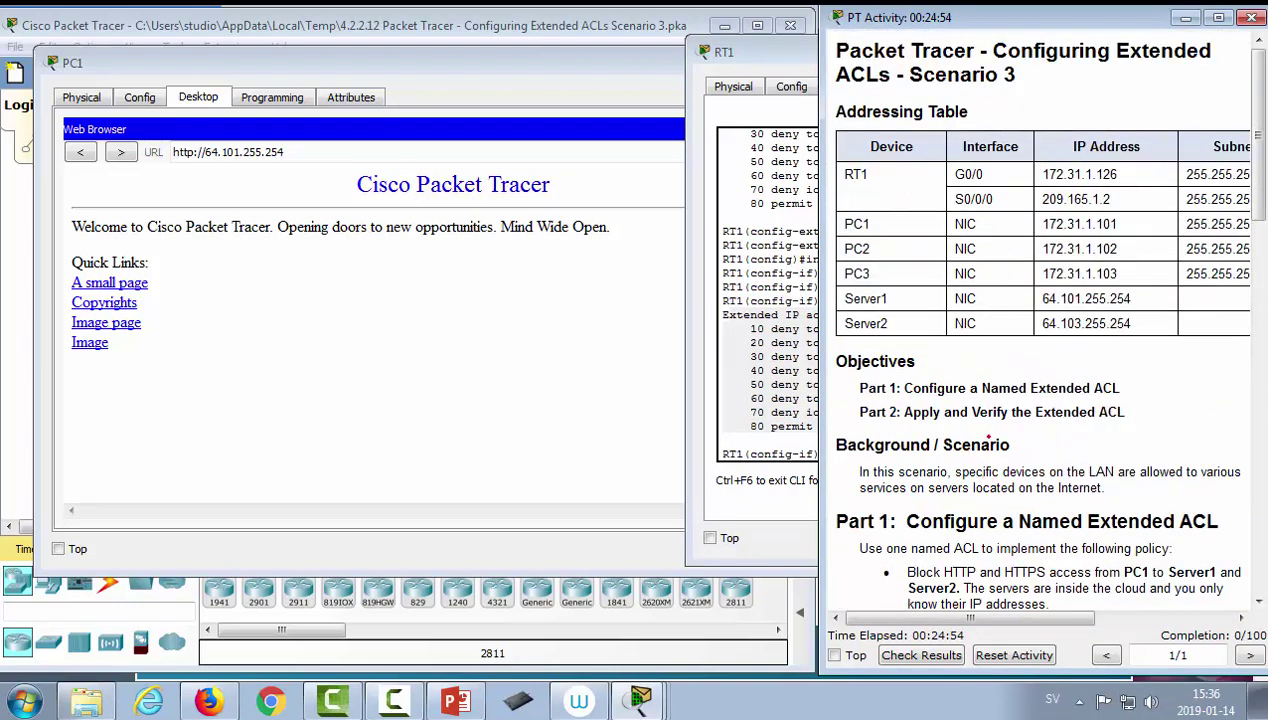
pyautogui.moveTo(966, 173); pyautogui.dragTo(982, 172)
pyautogui.click(760, 412)
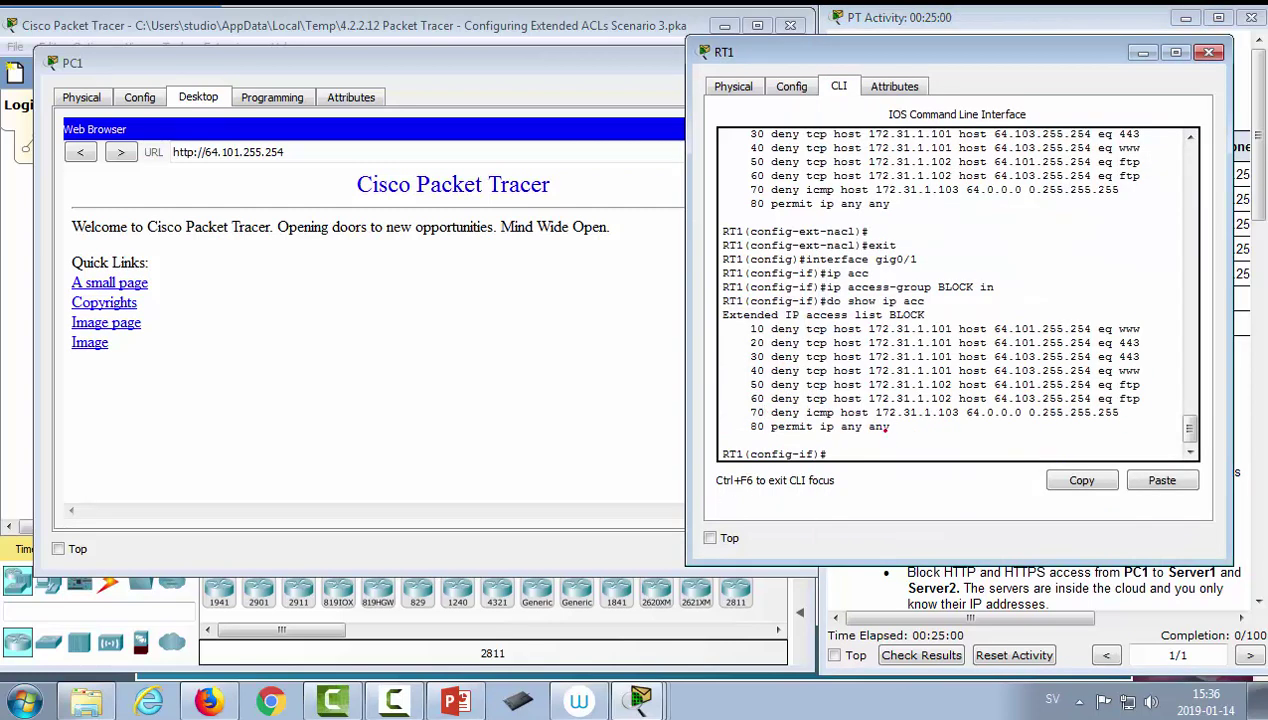
pyautogui.press('Up')
pyautogui.press('Up')
pyautogui.press('Up')
pyautogui.press('BackSpace')
pyautogui.write('0')
pyautogui.press('Return')
pyautogui.press('Up')
pyautogui.press('Up')
pyautogui.press('Up')
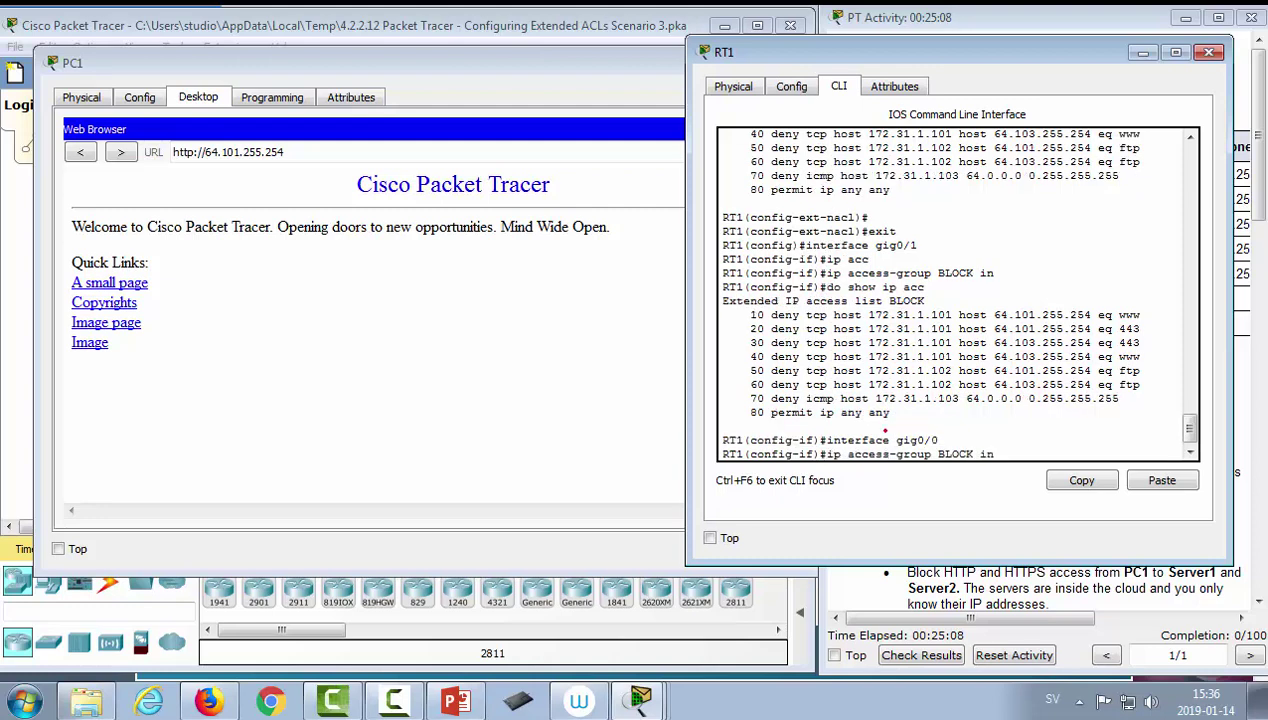
pyautogui.press('Return')
# - Retest HTTP access from PC1 by requesting 64.101.255.254 in a freshly opened Web Browser
pyautogui.click(590, 271)
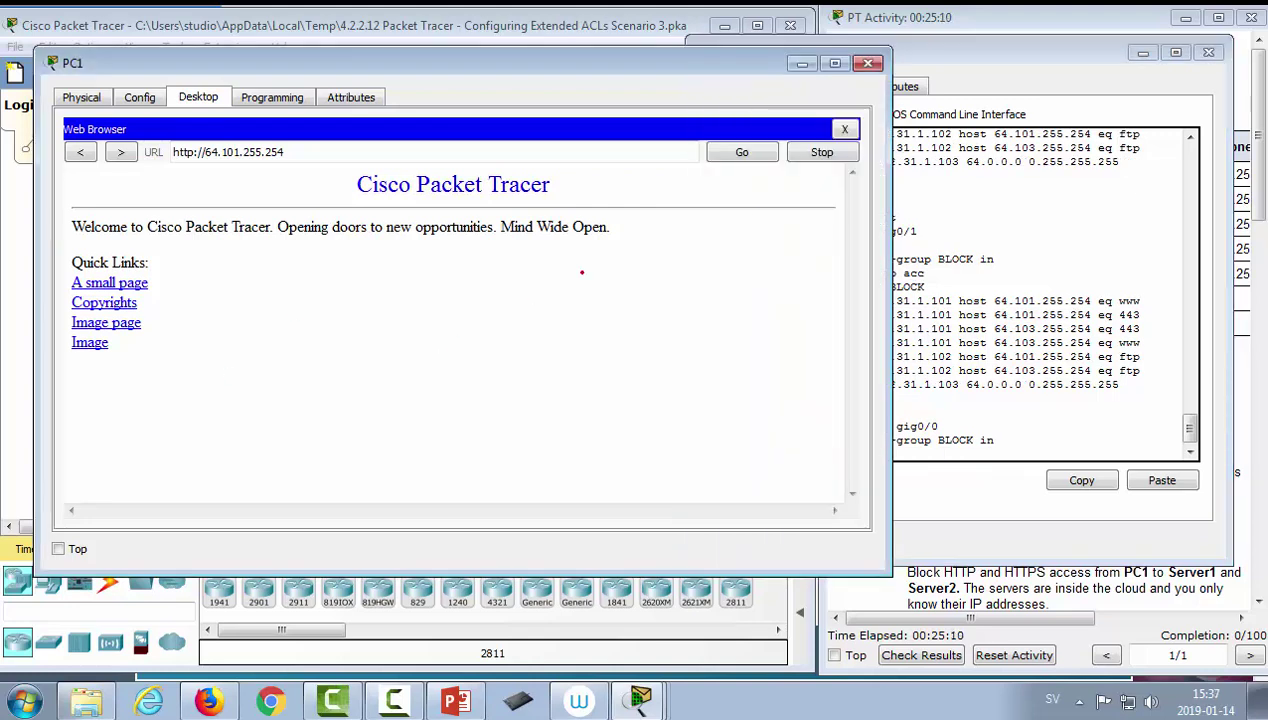
pyautogui.click(737, 155)
pyautogui.click(843, 129)
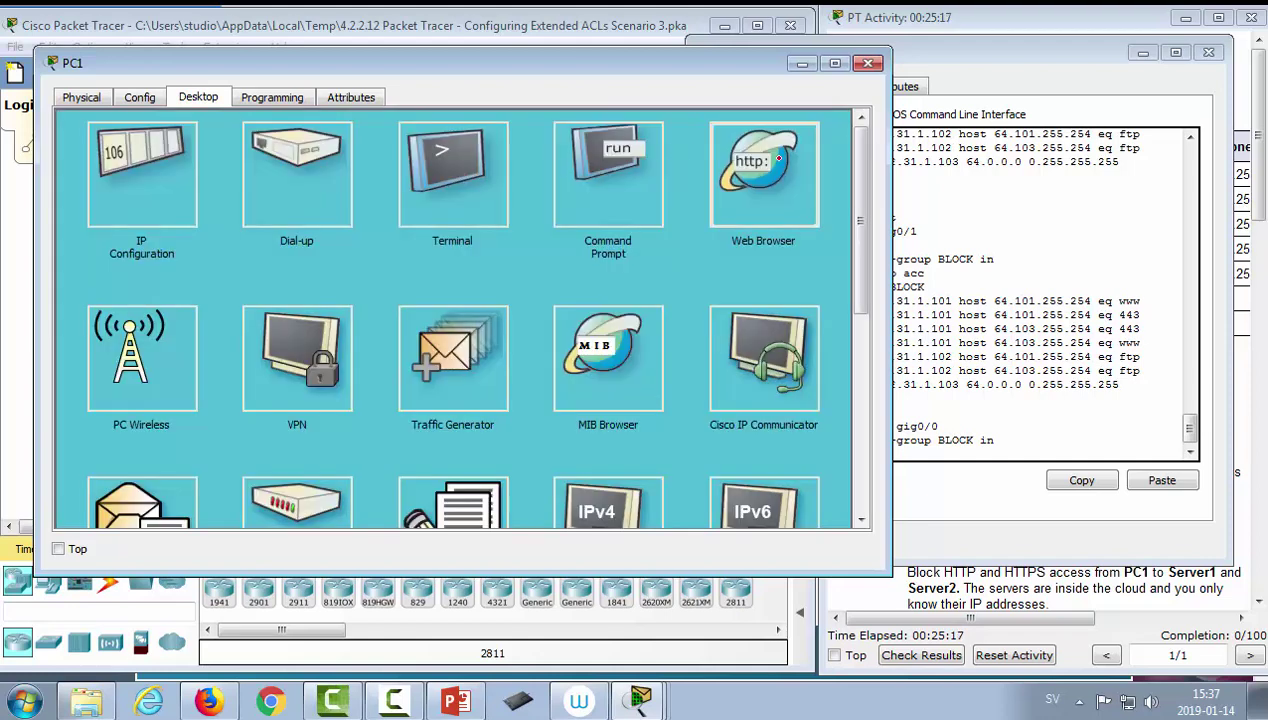
pyautogui.click(757, 168)
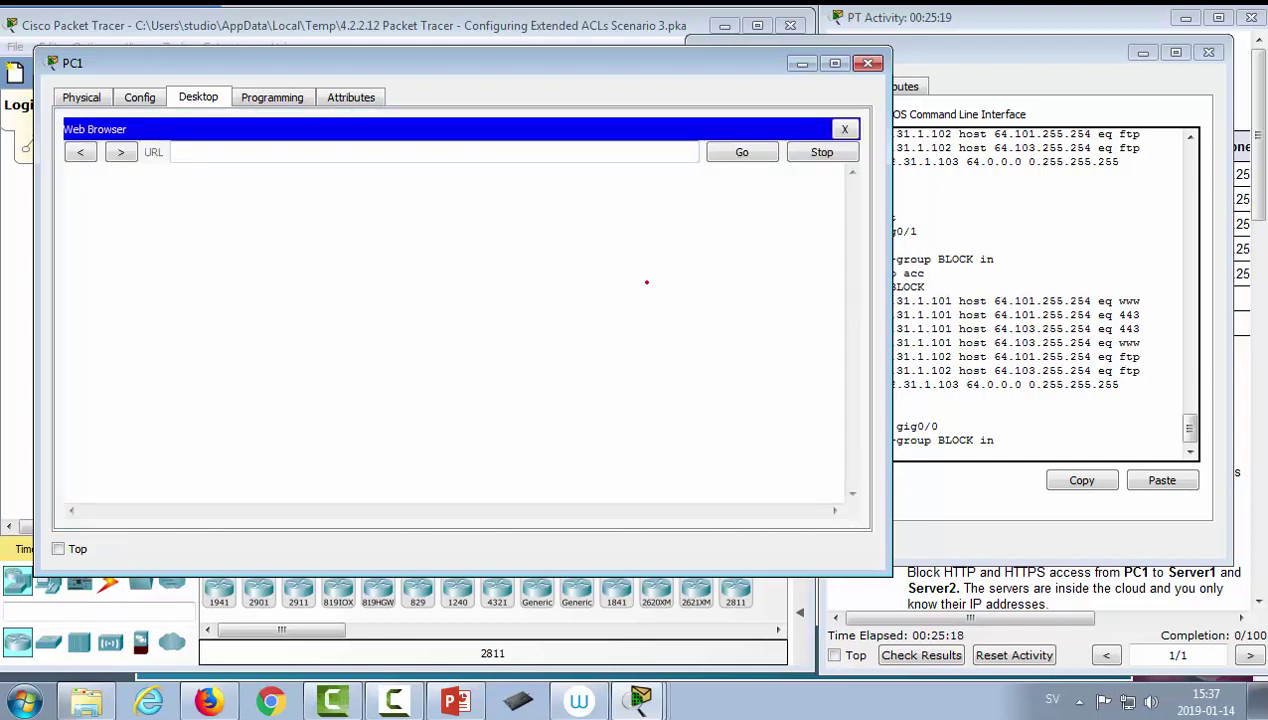
pyautogui.write('64101.255.254')
pyautogui.press('Return')
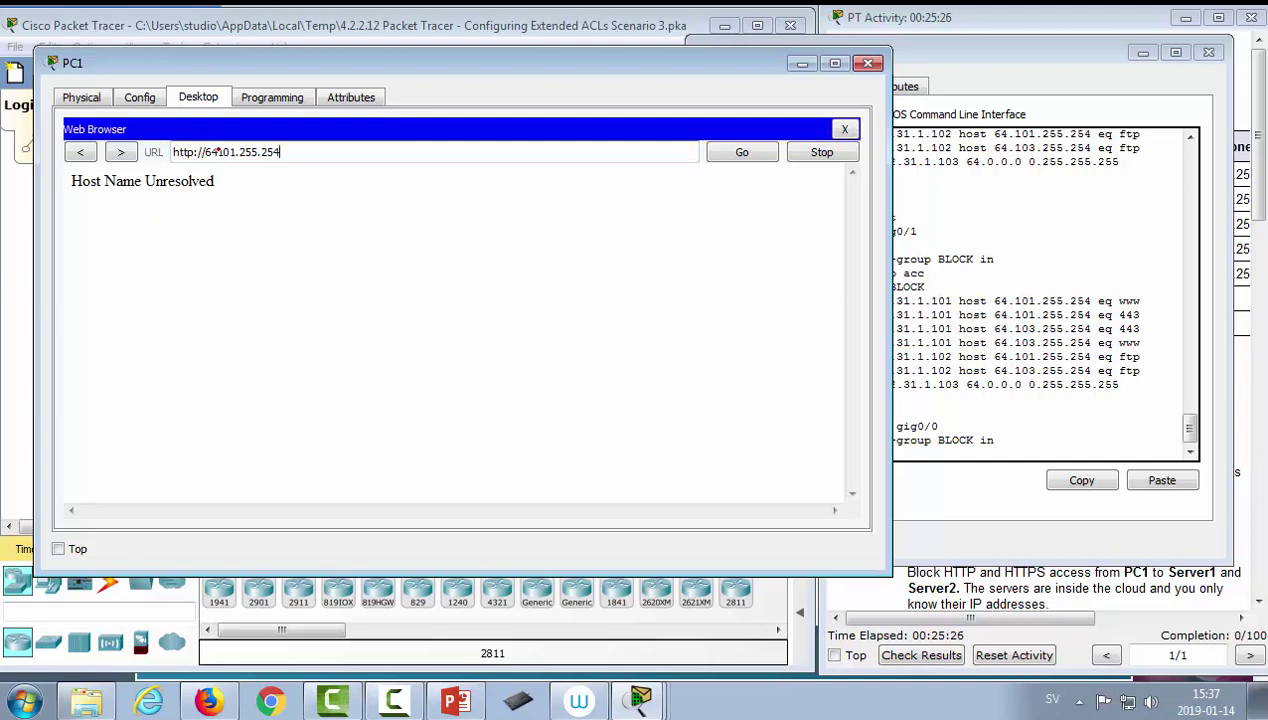
pyautogui.click(216, 151)
pyautogui.write('.')
pyautogui.click(744, 150)
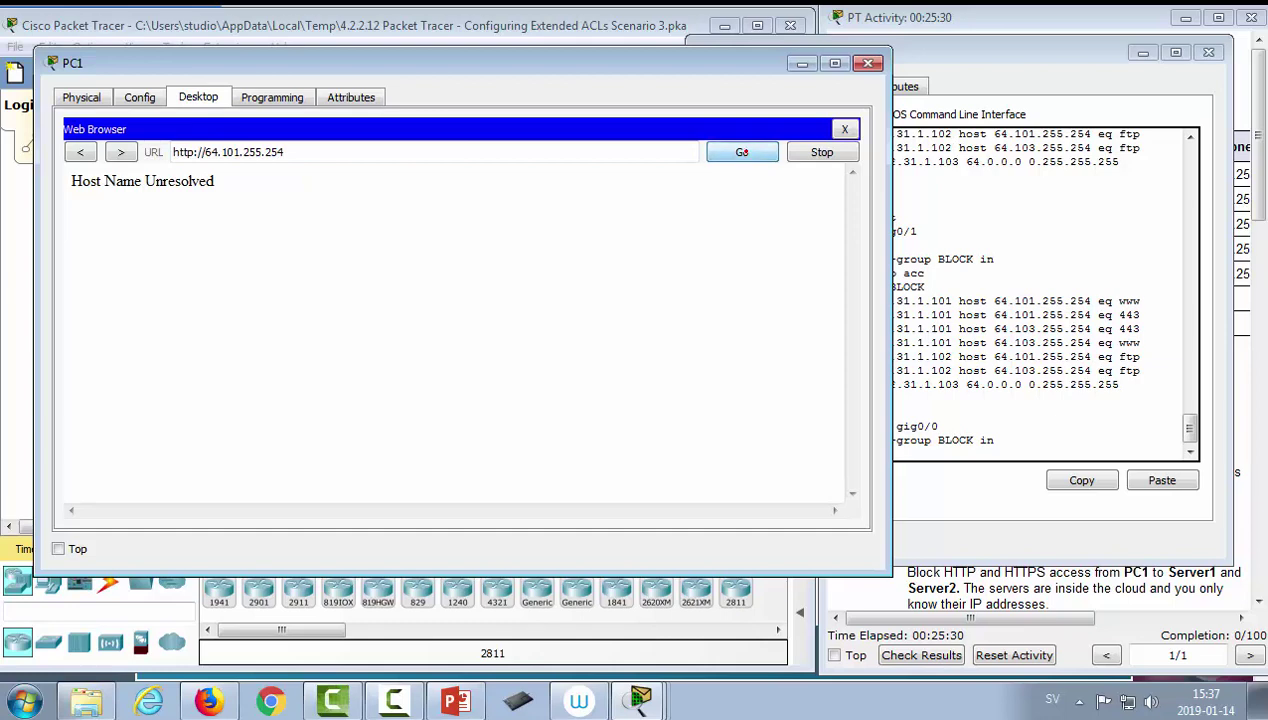
# - Display RT1's access lists with do show ip acc and examine the match counter of entry 10
pyautogui.click(1013, 343)
pyautogui.press('Up')
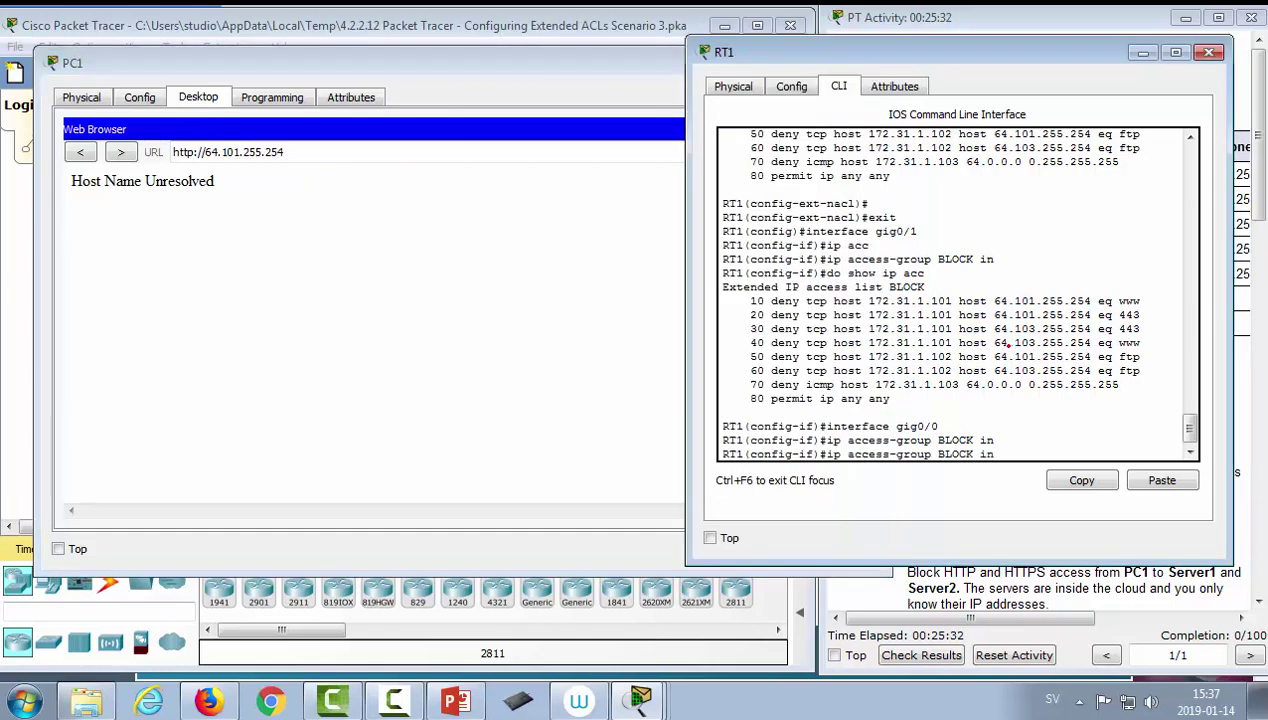
pyautogui.press('Up')
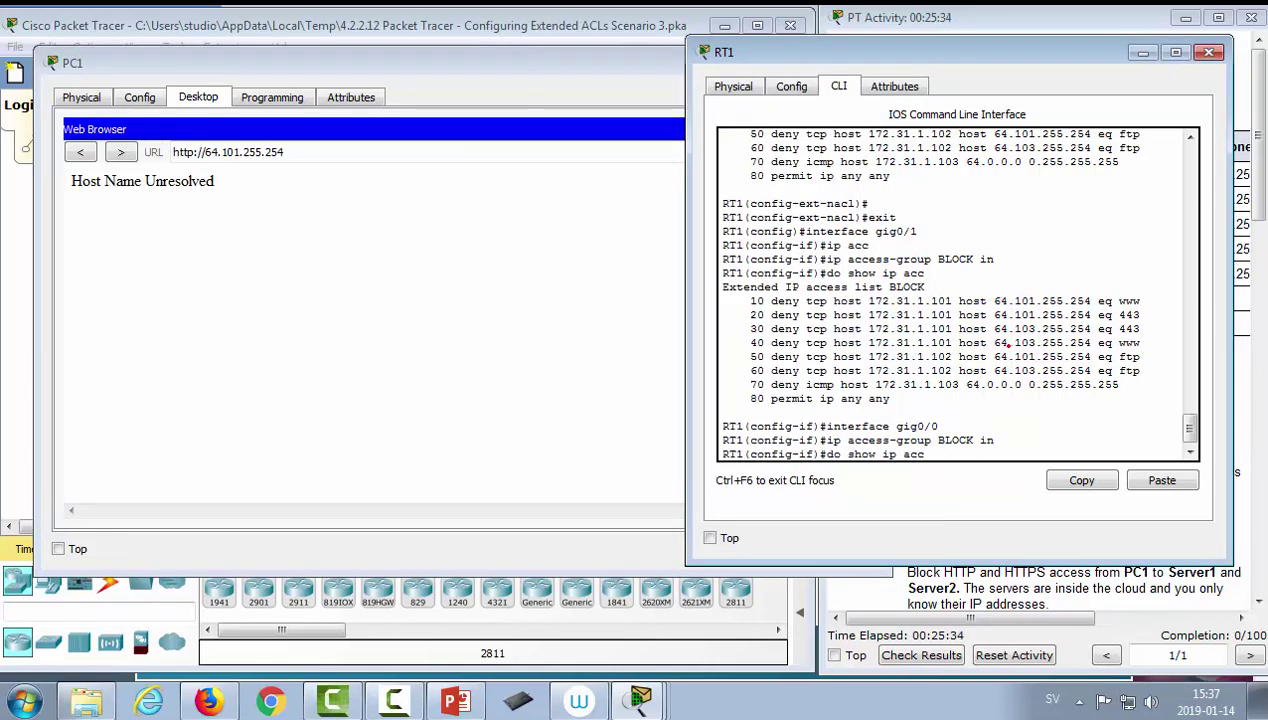
pyautogui.press('Return')
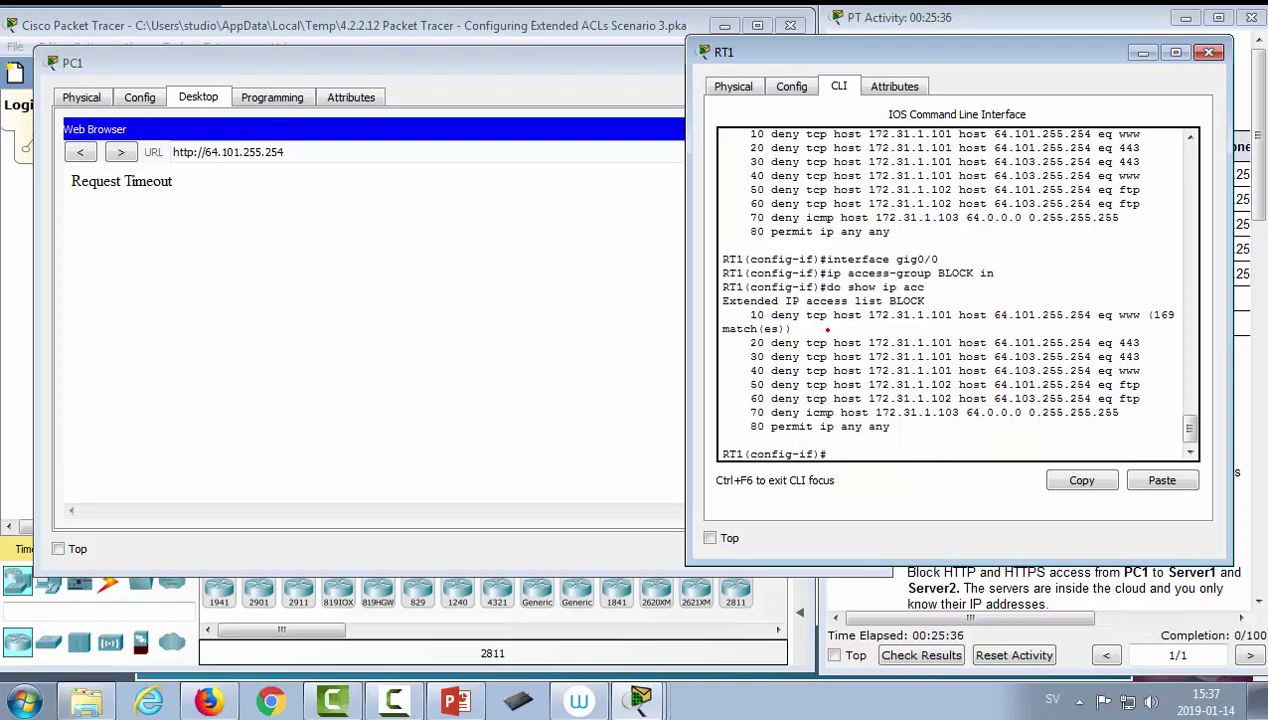
pyautogui.moveTo(827, 329); pyautogui.dragTo(717, 312)
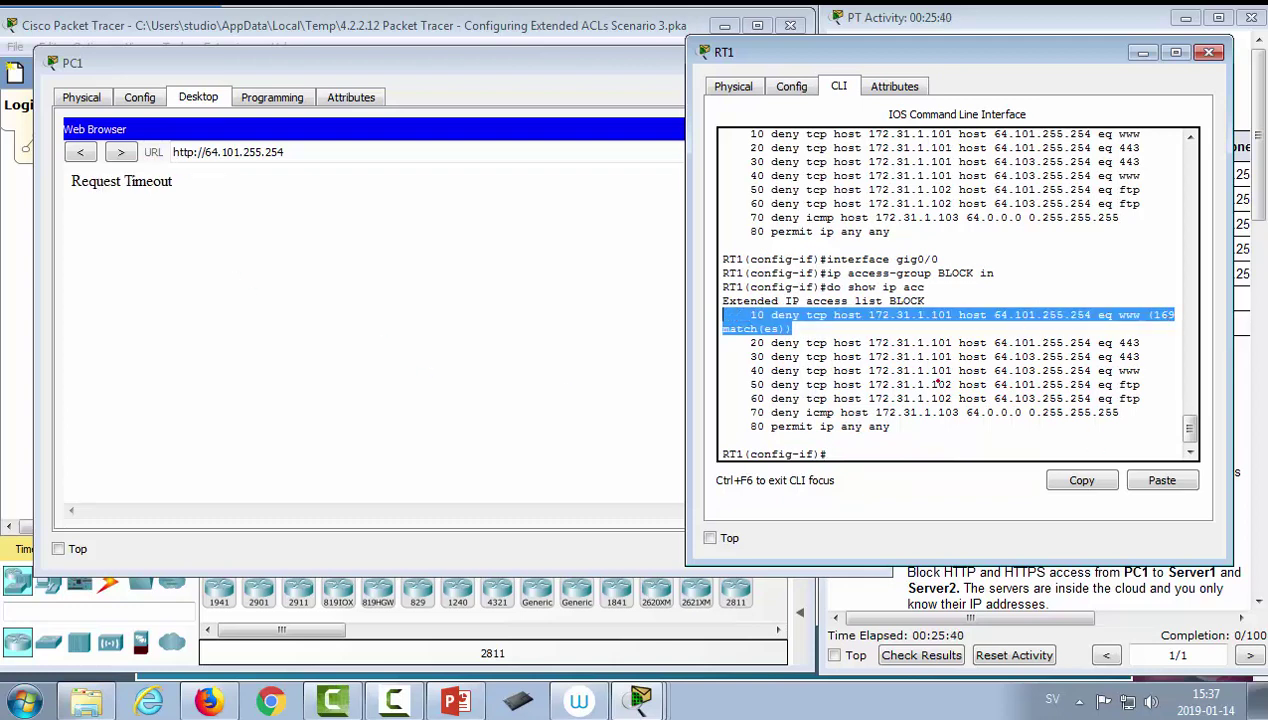
pyautogui.click(811, 327)
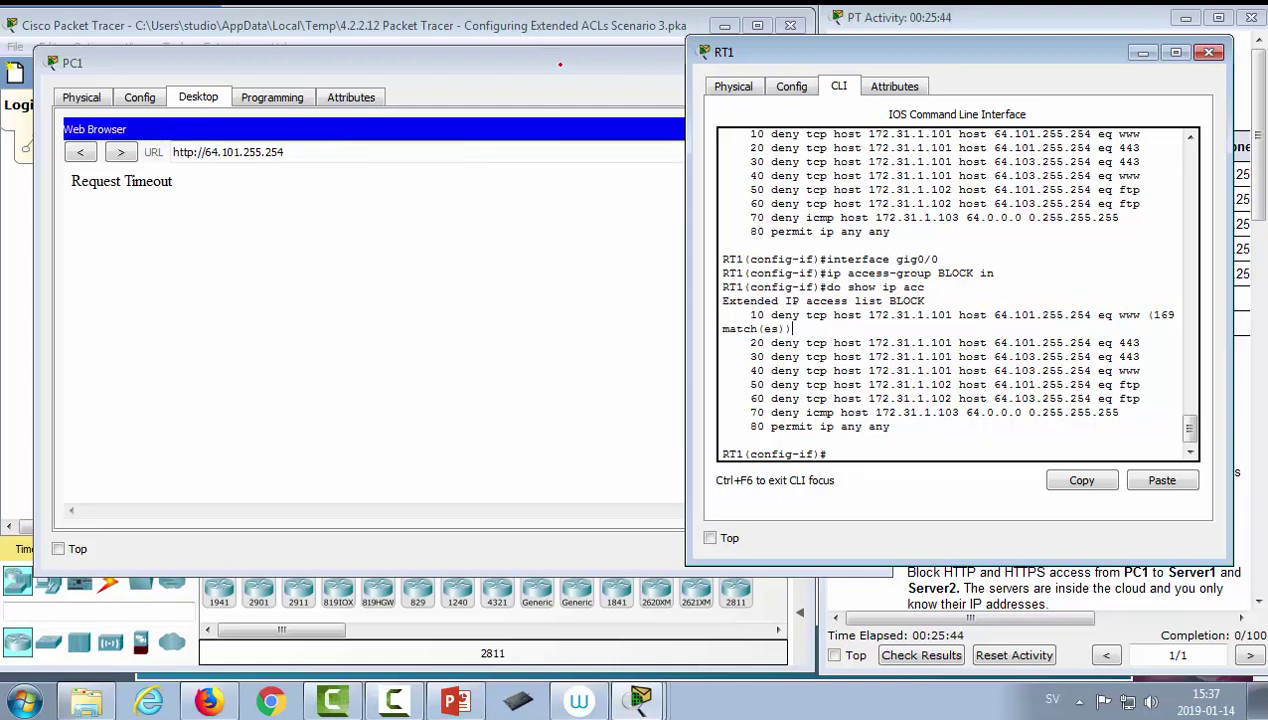
# - Close PC1's Web Browser and ping 64.101.255.254 again from its Command Prompt
pyautogui.click(560, 64)
pyautogui.click(840, 127)
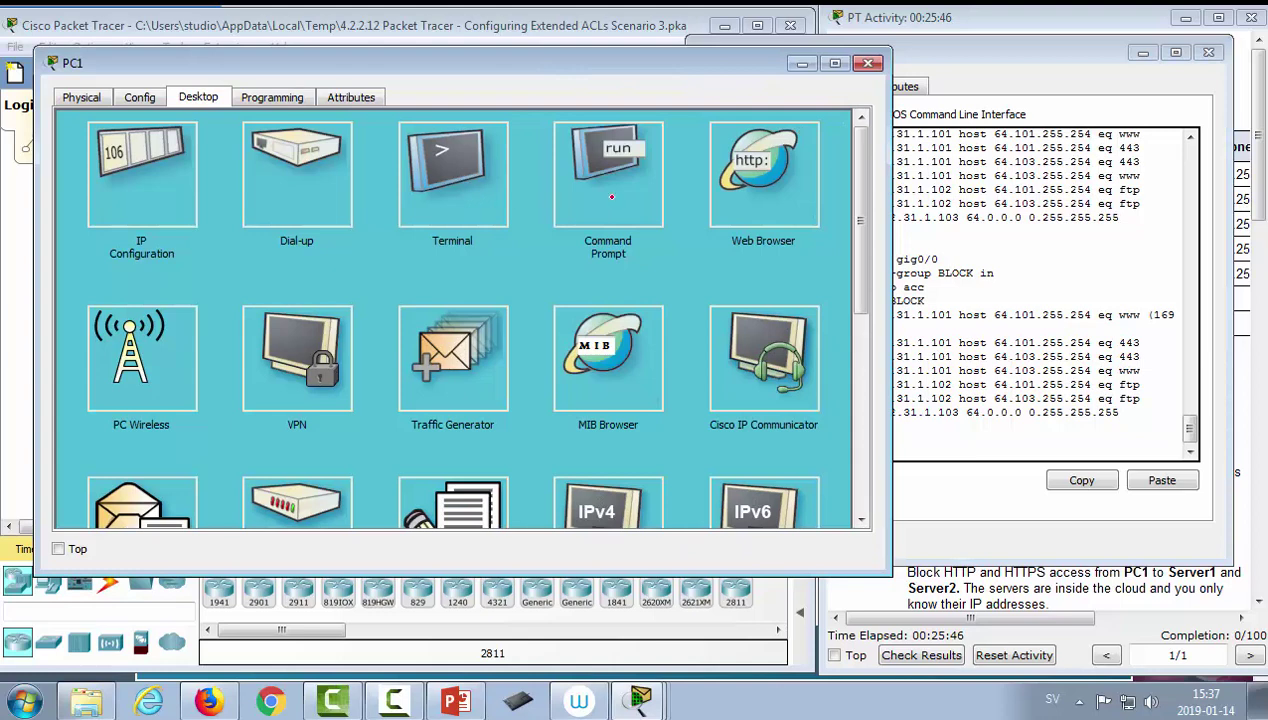
pyautogui.click(611, 197)
pyautogui.press('Up')
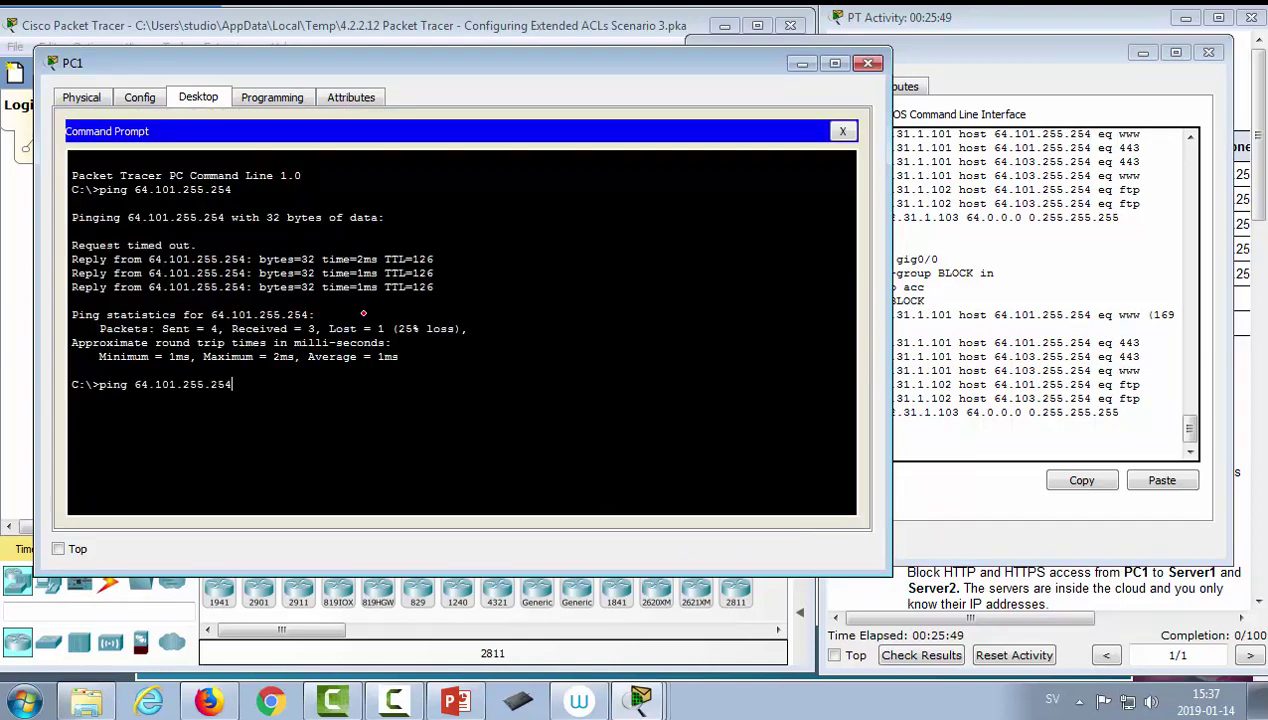
pyautogui.press('Return')
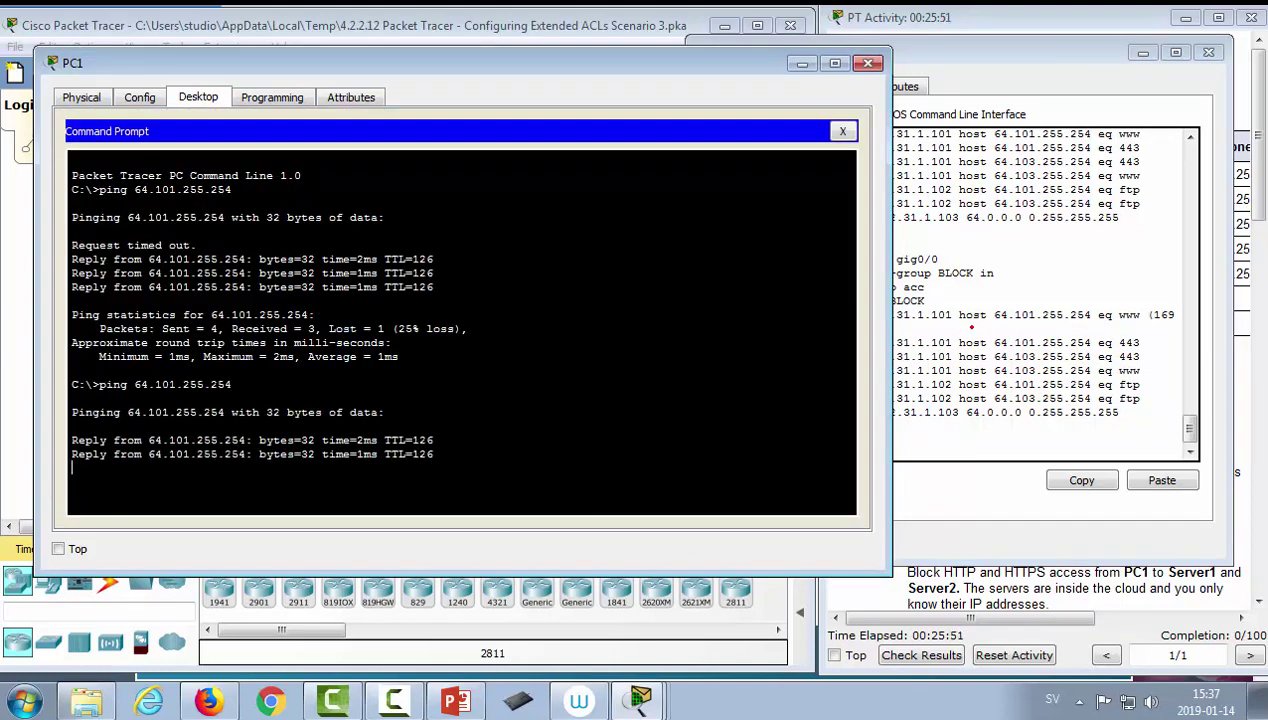
# - Run do show ip acc on RT1 again and examine the matches of the permit ip any any entry
pyautogui.click(1034, 354)
pyautogui.press('Return')
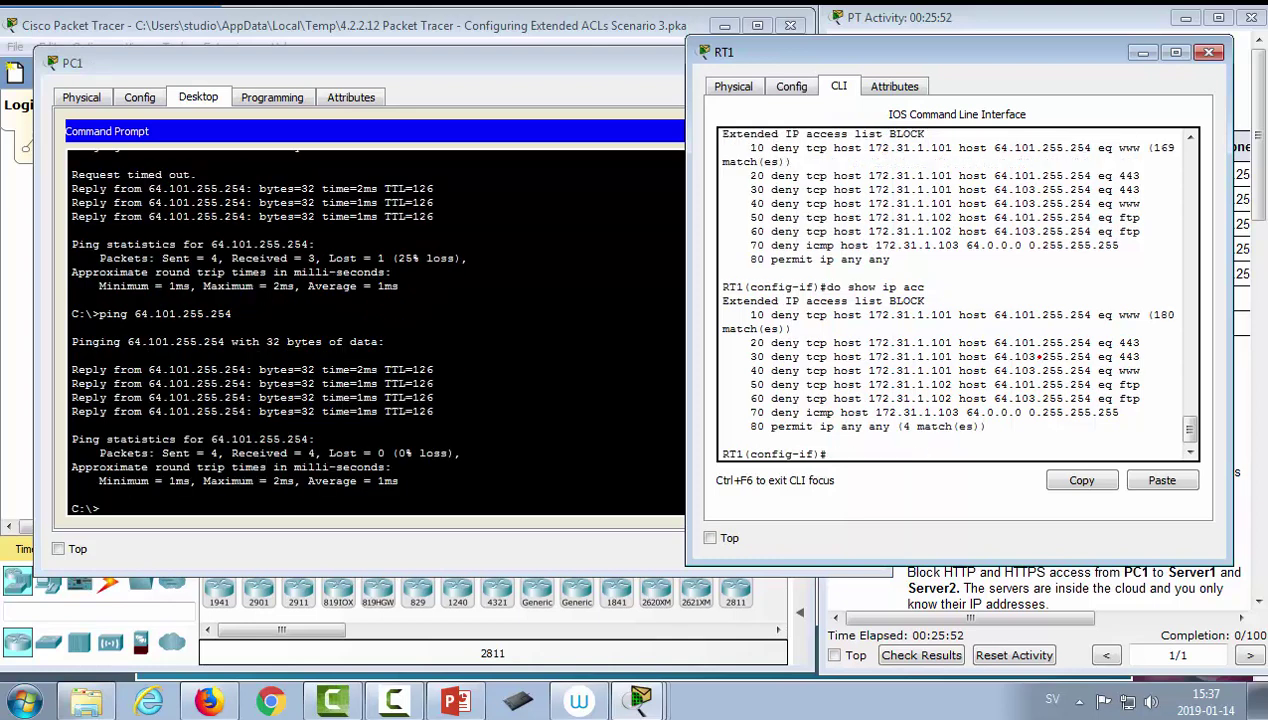
pyautogui.moveTo(986, 427); pyautogui.dragTo(750, 426)
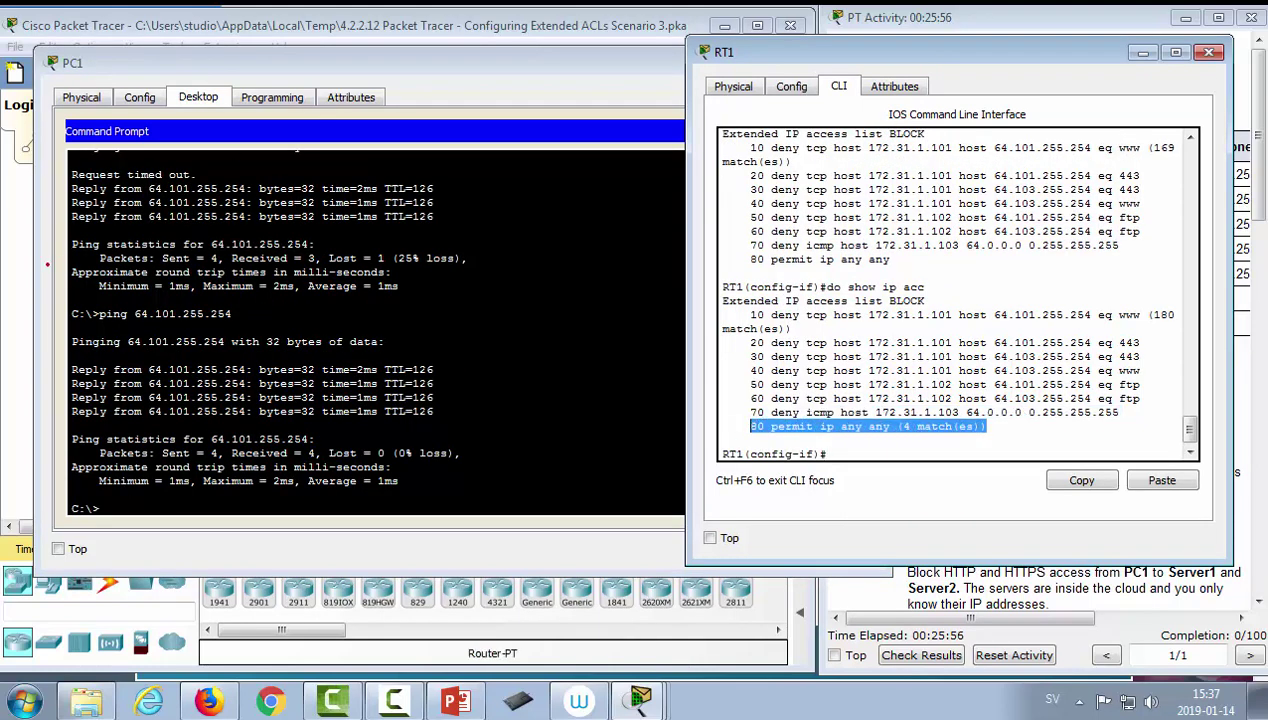
# - Exit the Extended ACLs Scenario 3 activity without saving and switch to the ACL slide presentation
pyautogui.click(30, 262)
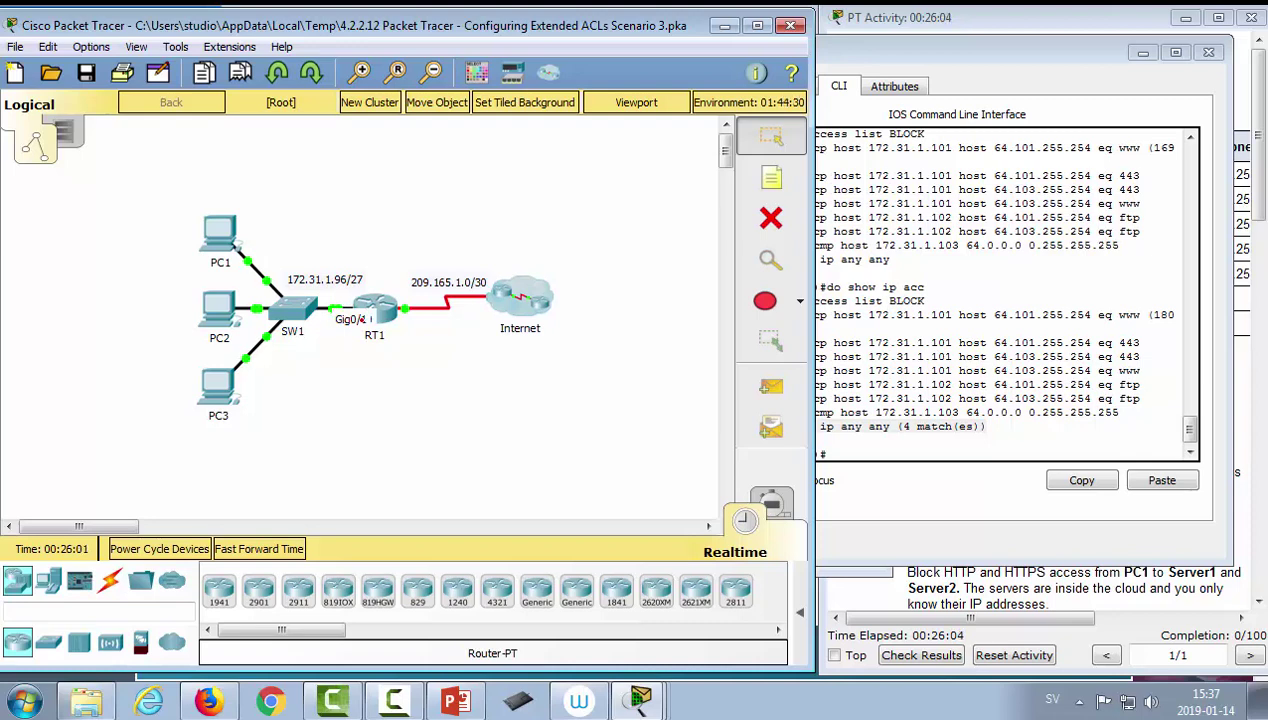
pyautogui.moveTo(358, 319); pyautogui.dragTo(258, 307)
pyautogui.click(461, 374)
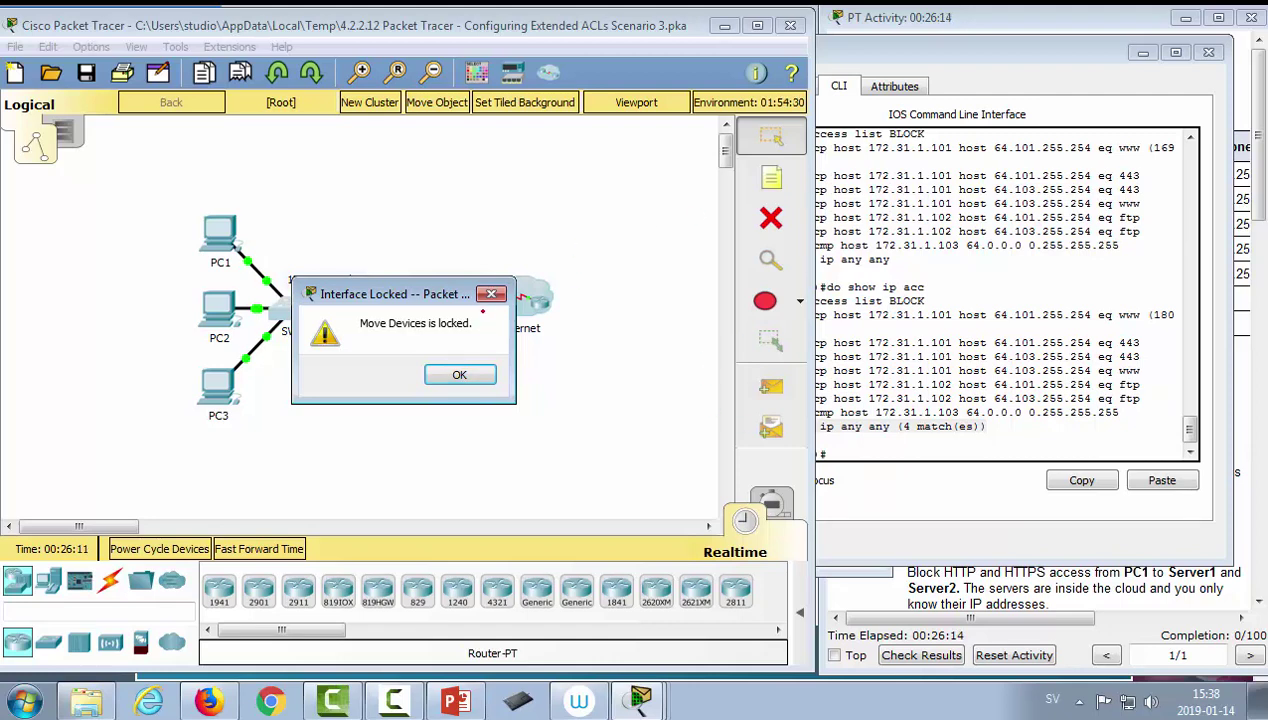
pyautogui.click(491, 293)
pyautogui.click(790, 25)
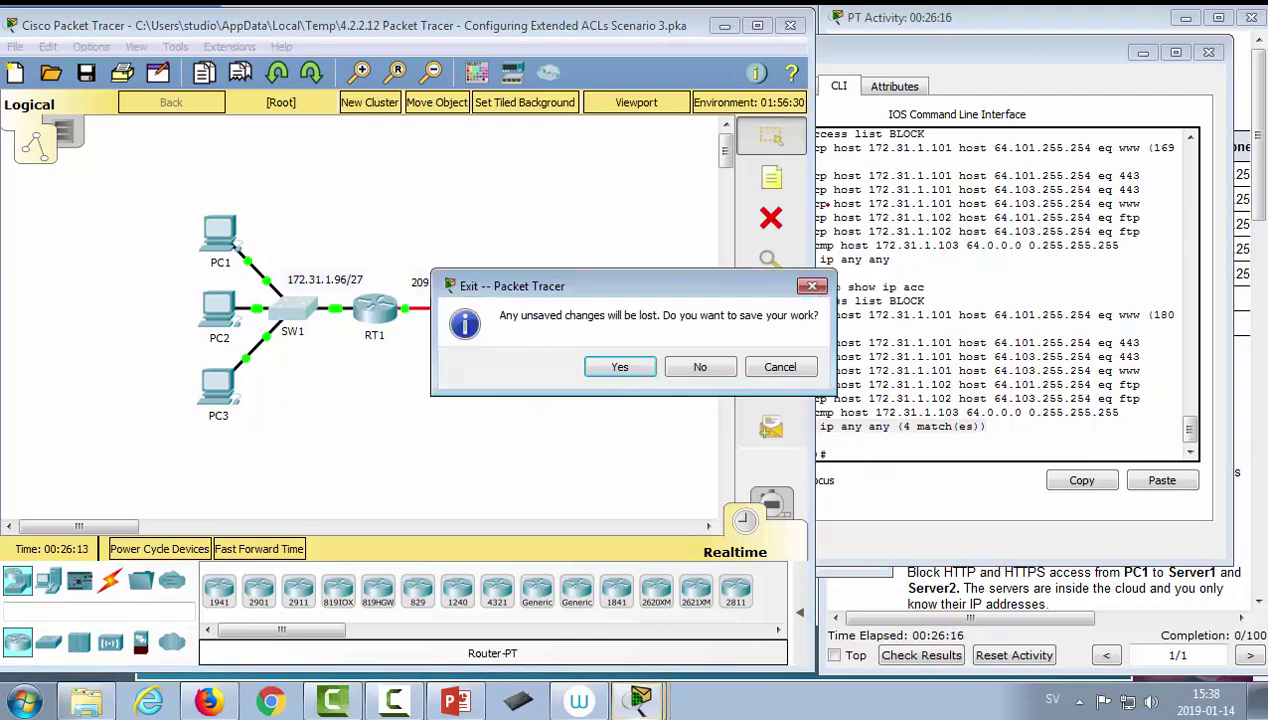
pyautogui.click(700, 367)
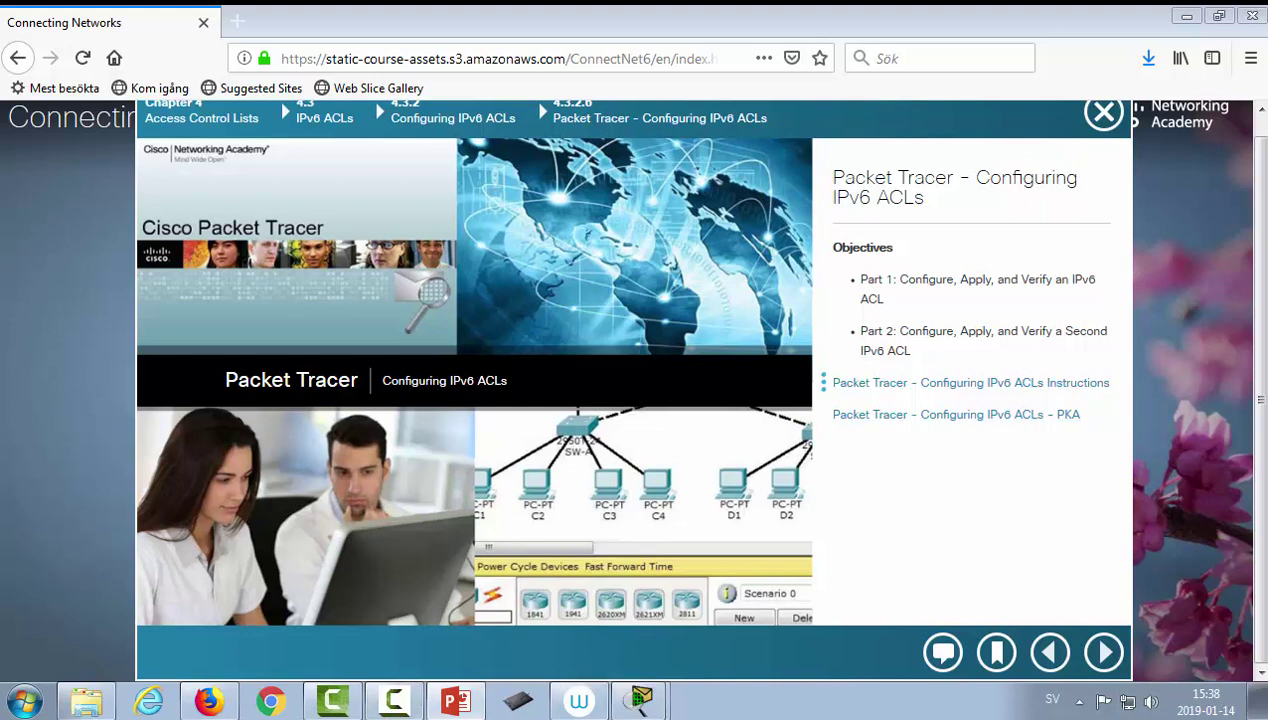
pyautogui.hotkey('alt', 'Tab')
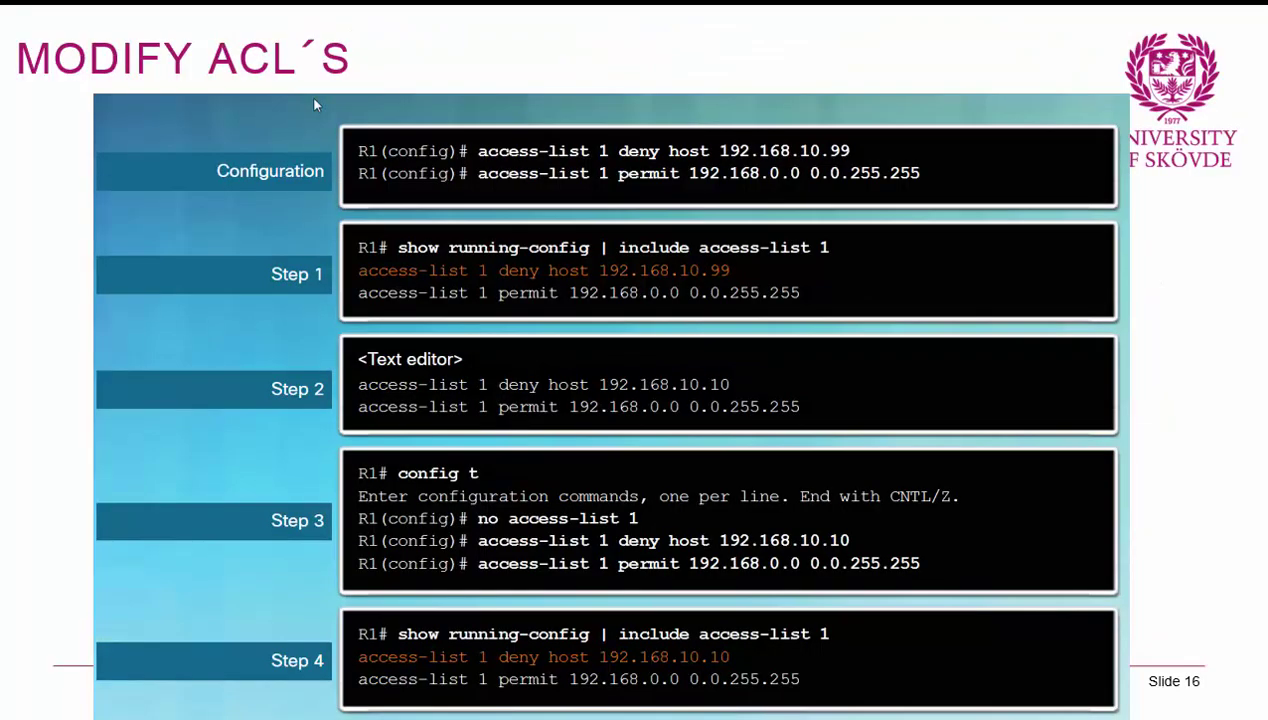
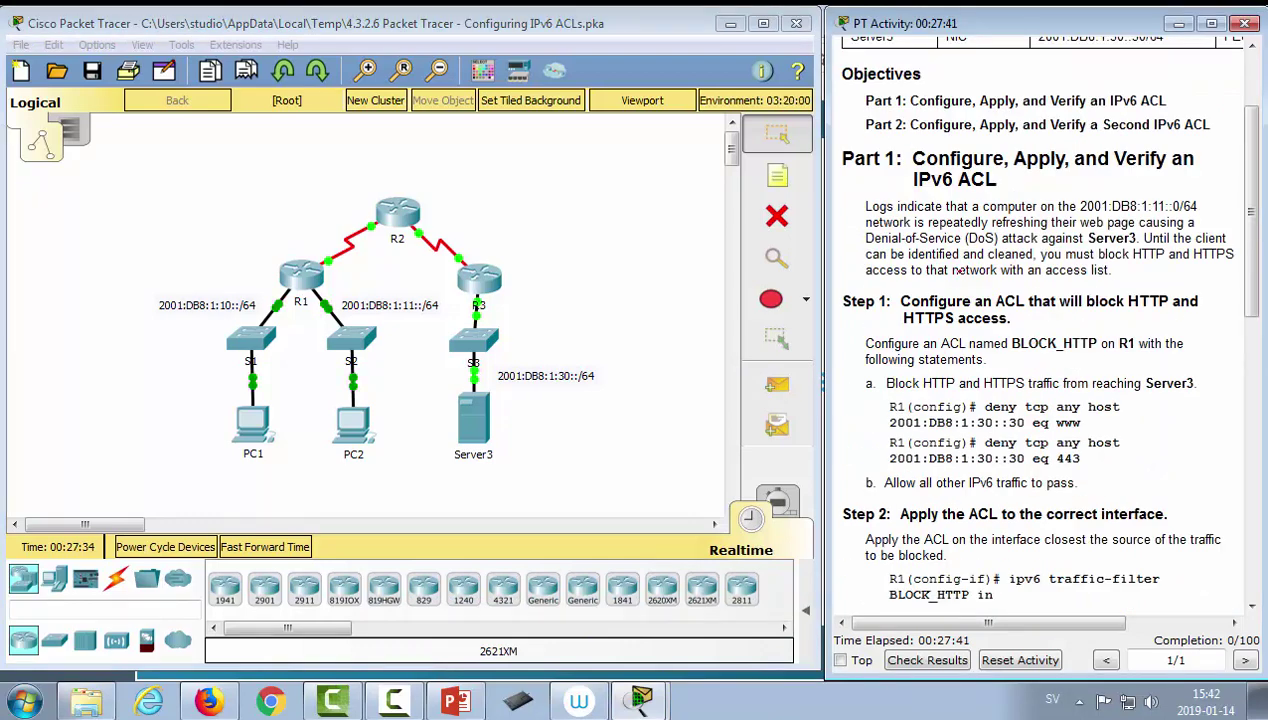
# - Read Step 1 of the IPv6 ACL activity, open R1's command line, and enter global configuration mode with ena and conf t
pyautogui.moveTo(946, 301); pyautogui.dragTo(1085, 301)
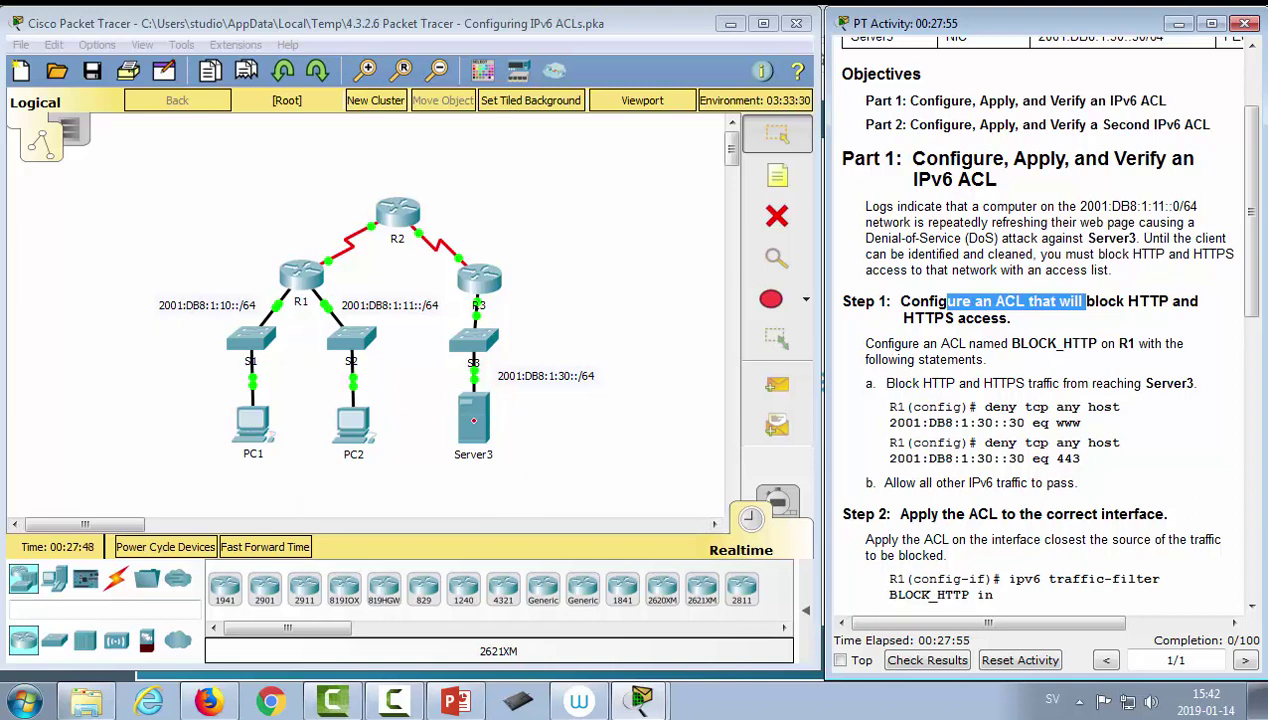
pyautogui.click(291, 270)
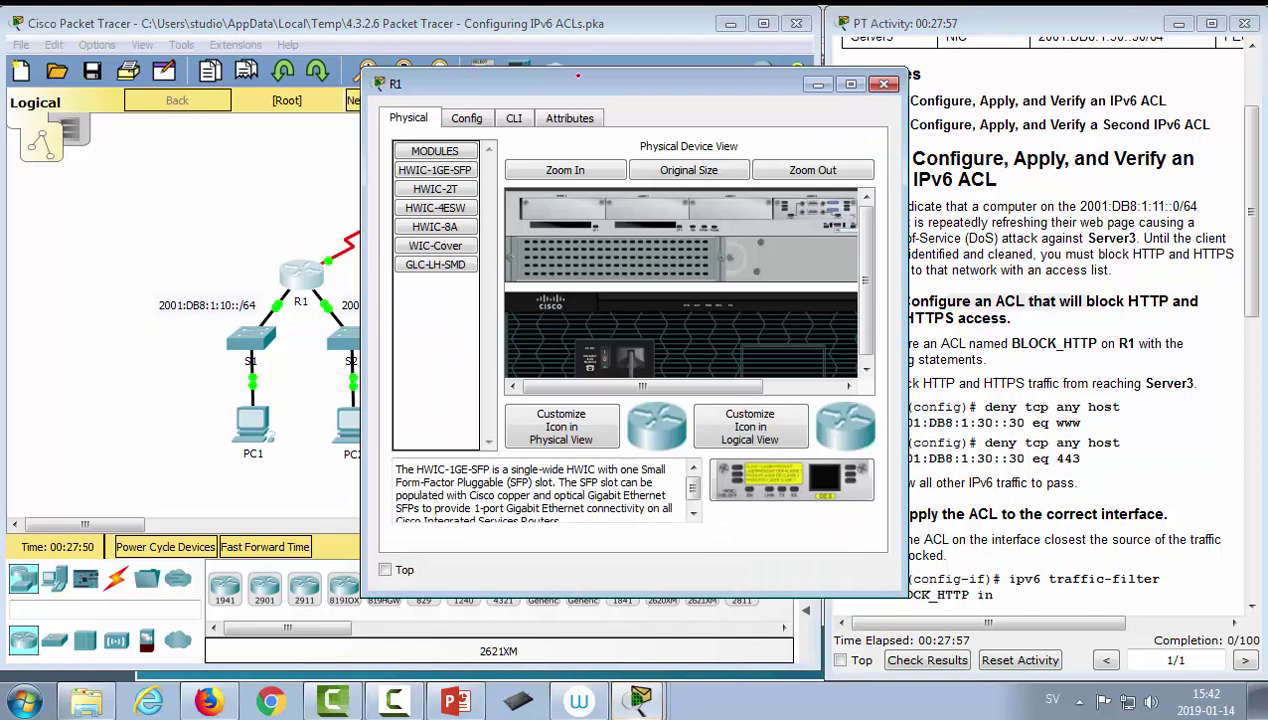
pyautogui.moveTo(641, 85); pyautogui.dragTo(480, 32)
pyautogui.click(353, 66)
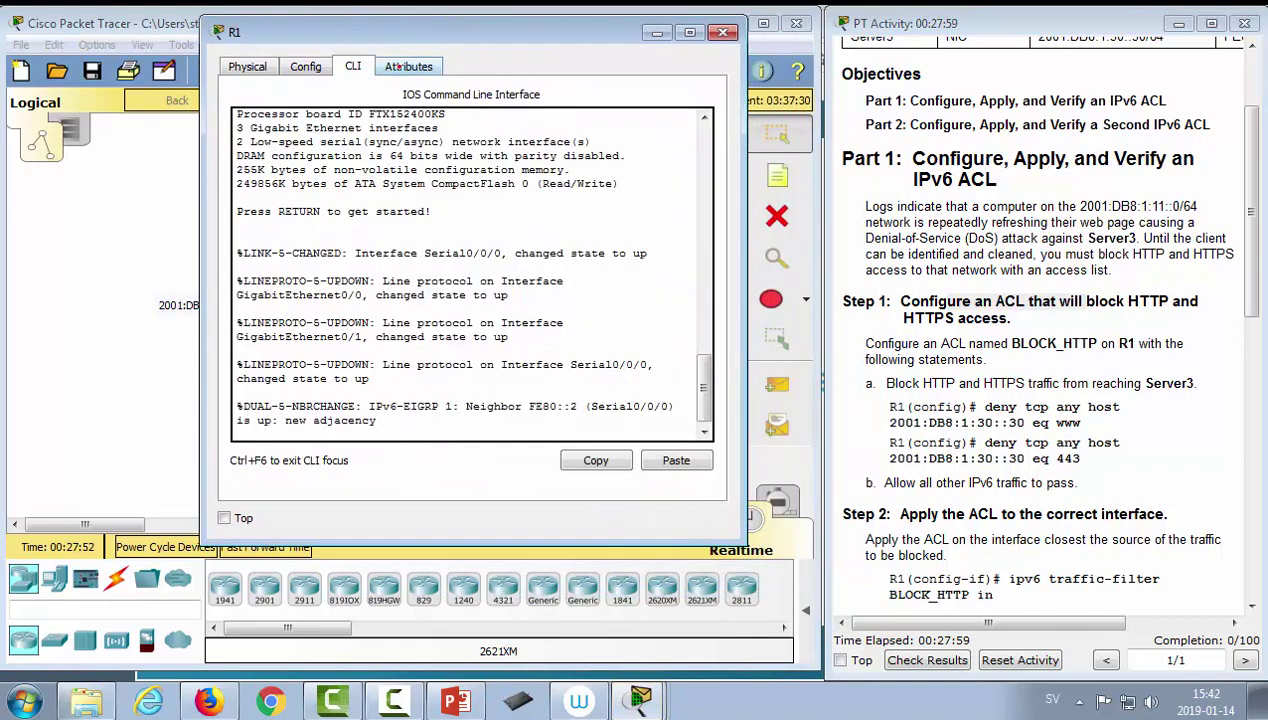
pyautogui.press('Return')
pyautogui.write('ena')
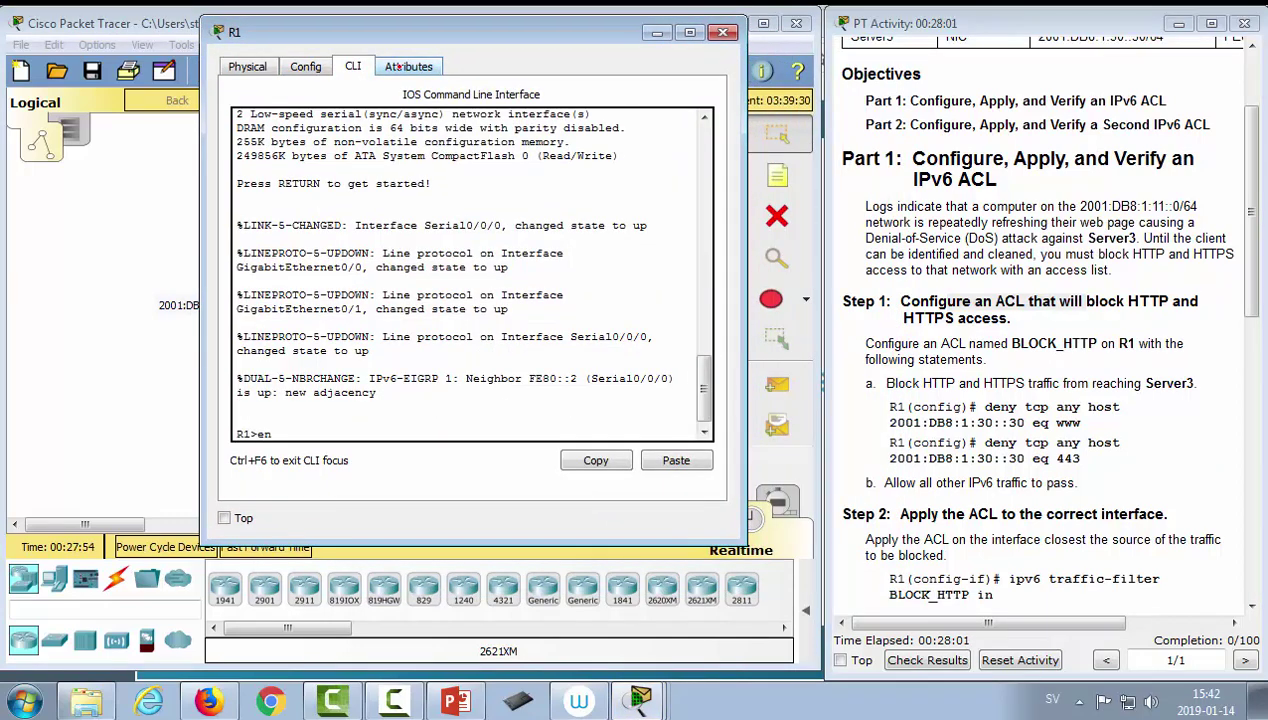
pyautogui.press('Return')
pyautogui.write('conf t')
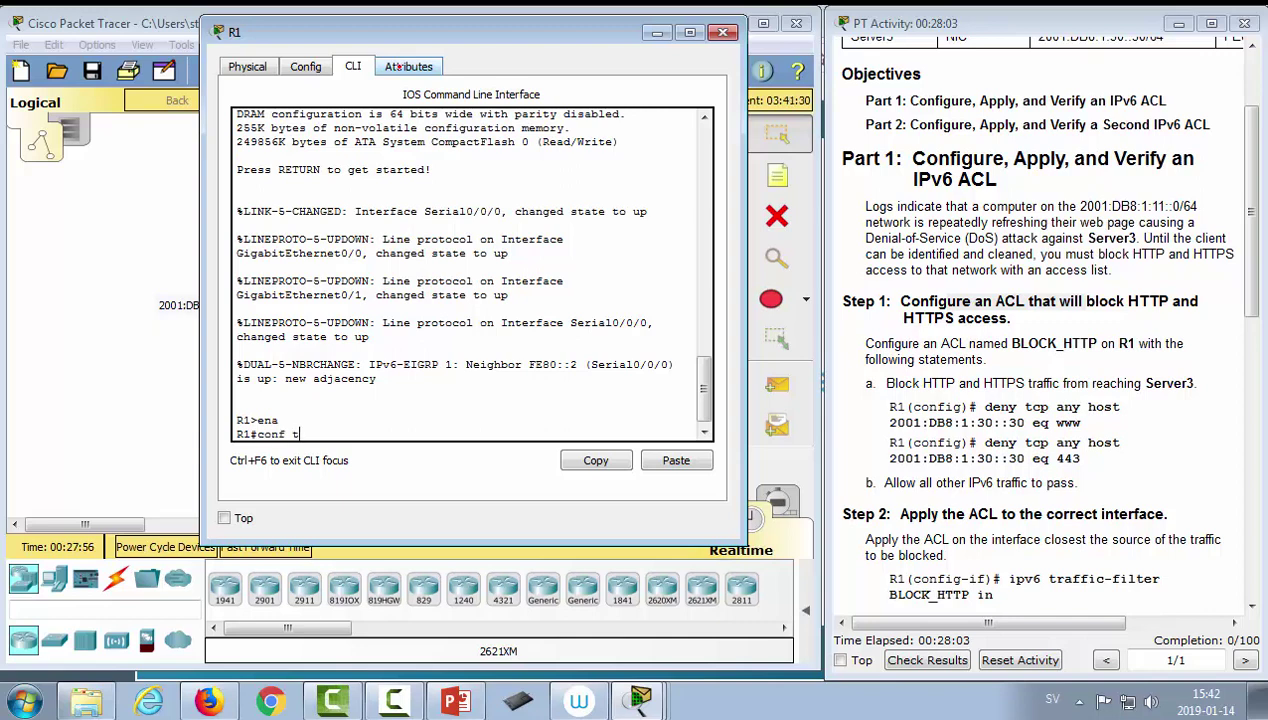
pyautogui.press('Return')
# - Create an IPv6 access list named HTTP on R1 with ipv6 access-list HTTP
pyautogui.write('ipv')
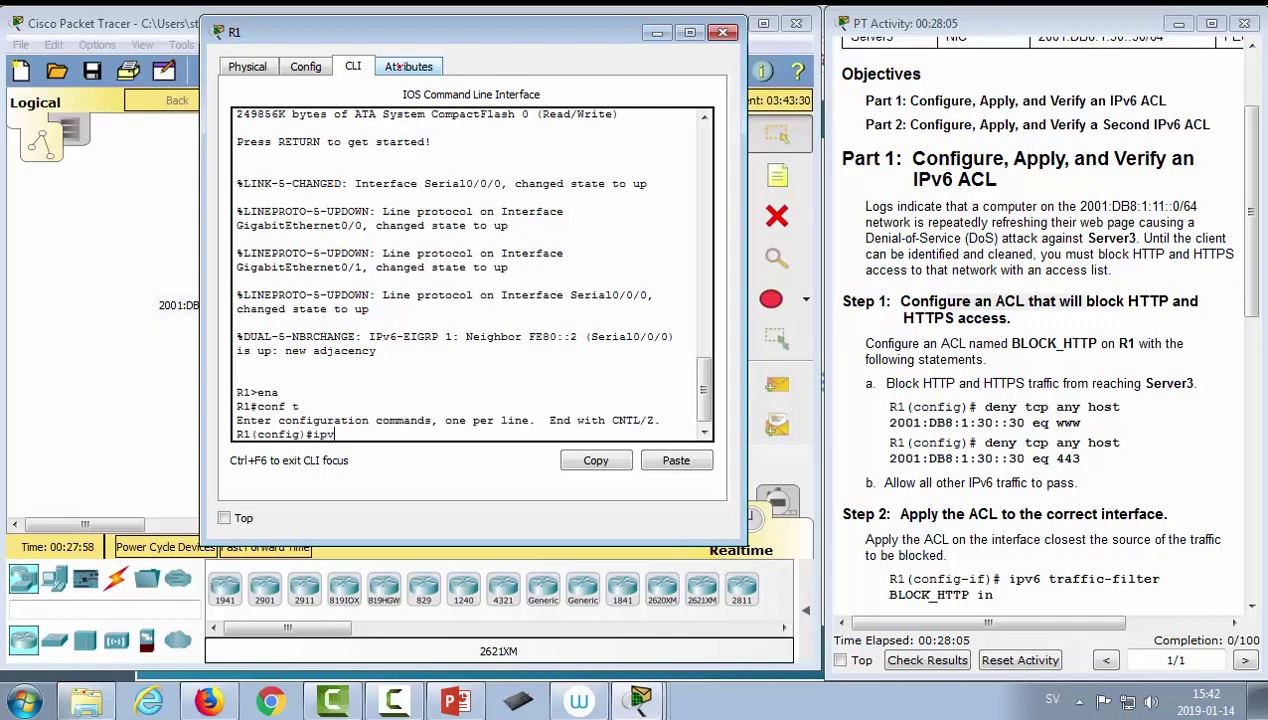
pyautogui.write('6 acc')
pyautogui.press('Tab')
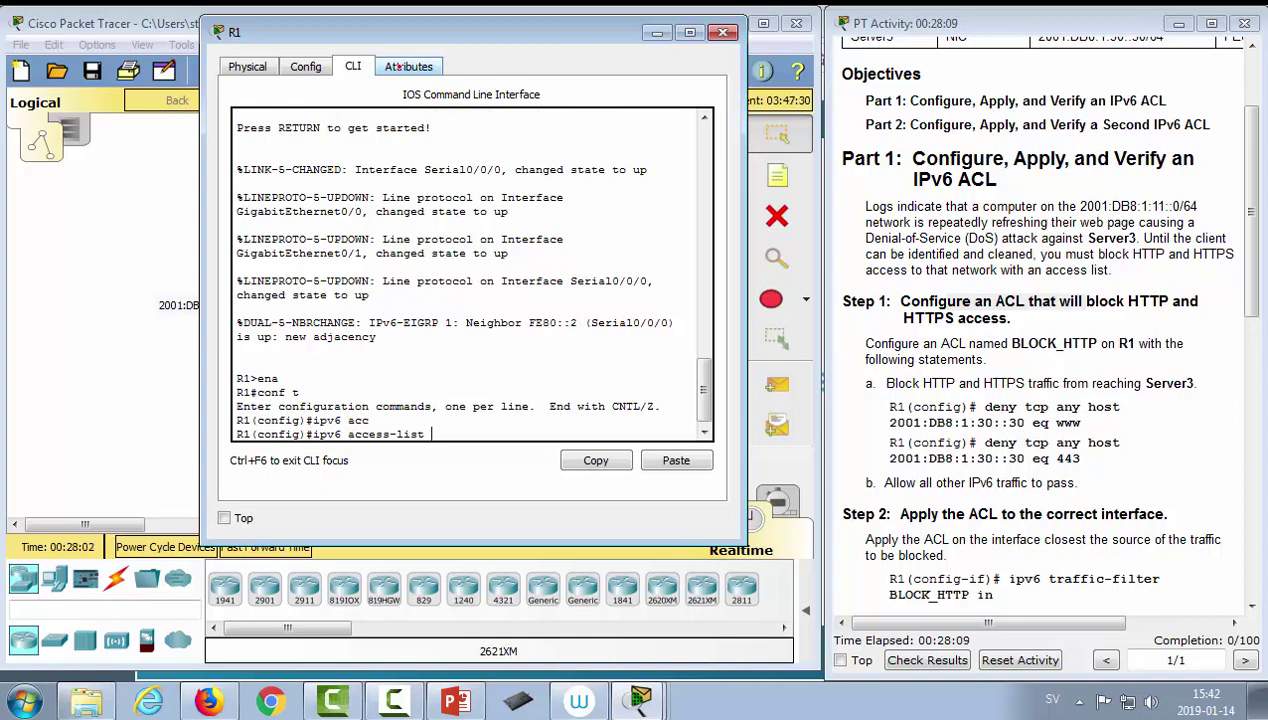
pyautogui.write('HTTP')
pyautogui.press('Return')
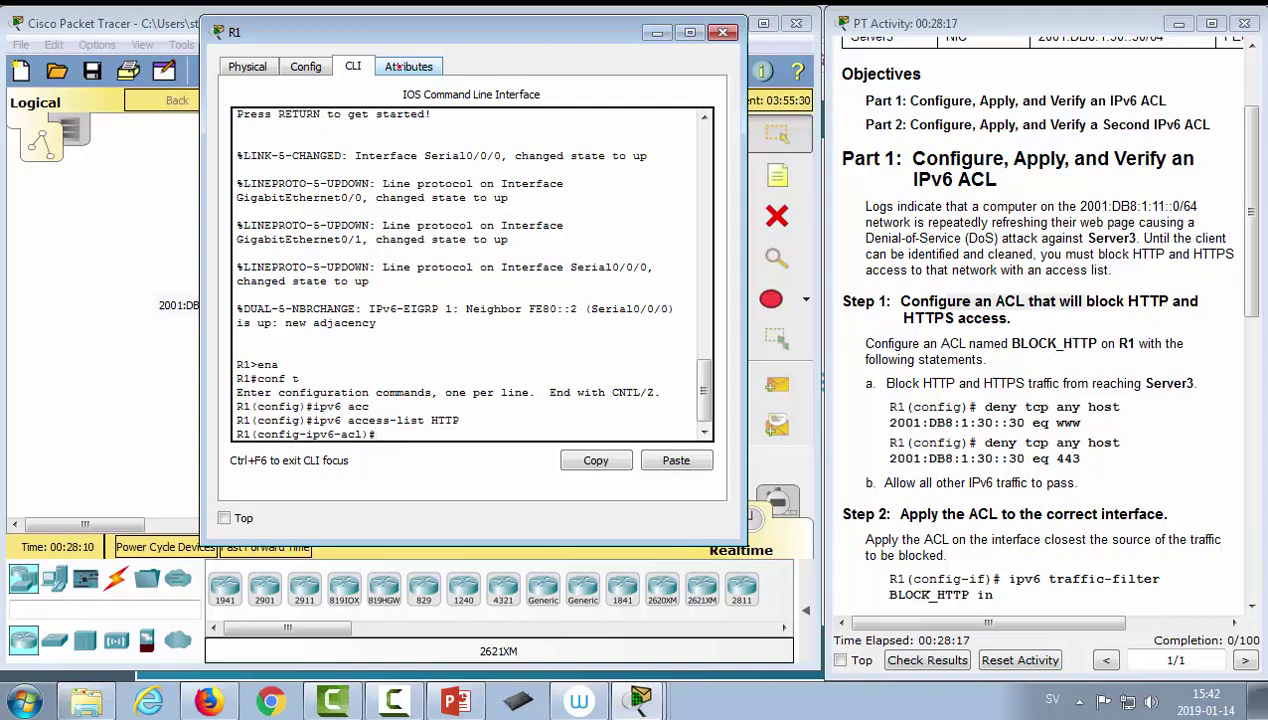
# - Begin a deny tcp entry in the HTTP access list, removing the any host part from it
pyautogui.write('20')
pyautogui.press('BackSpace')
pyautogui.press('BackSpace')
pyautogui.write('deny tcp any')
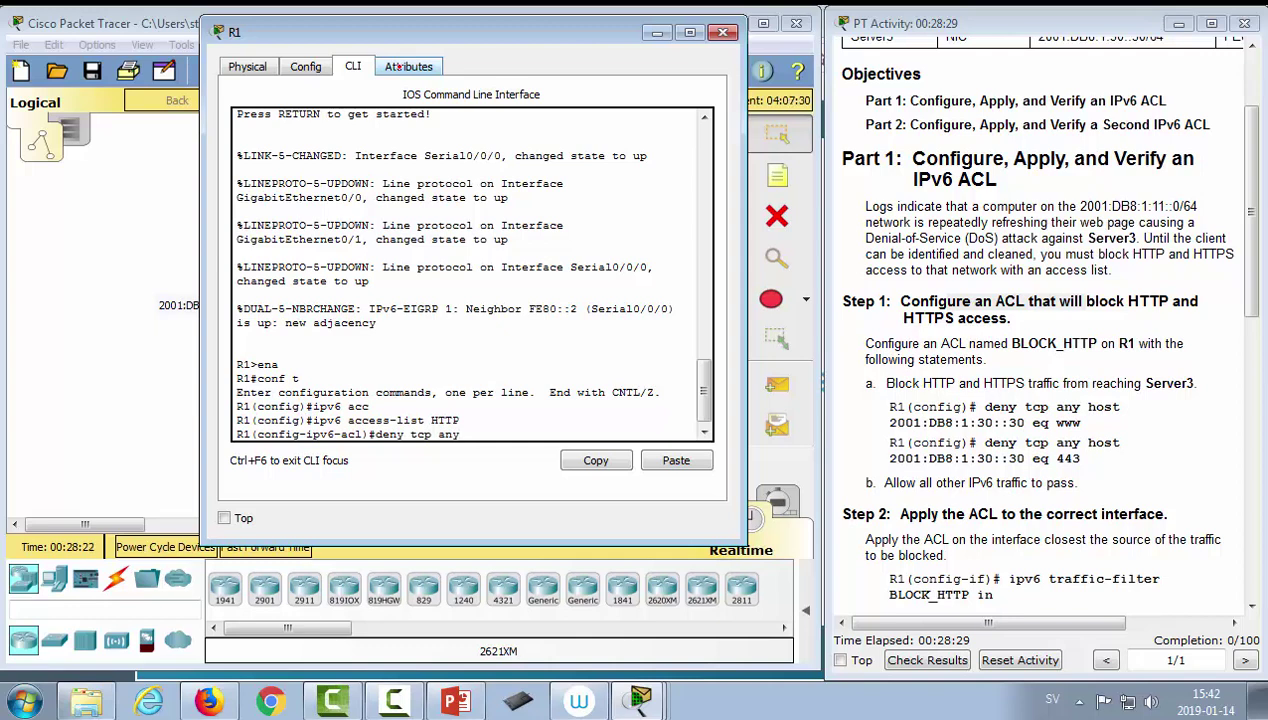
pyautogui.write(' host')
pyautogui.press('BackSpace')
pyautogui.press('BackSpace')
pyautogui.press('BackSpace')
pyautogui.press('BackSpace')
pyautogui.press('BackSpace')
pyautogui.press('BackSpace')
pyautogui.press('BackSpace')
pyautogui.press('BackSpace')
pyautogui.press('BackSpace')
# - List the source options for deny tcp and choose host as the source type
pyautogui.moveTo(450, 31); pyautogui.dragTo(897, 45)
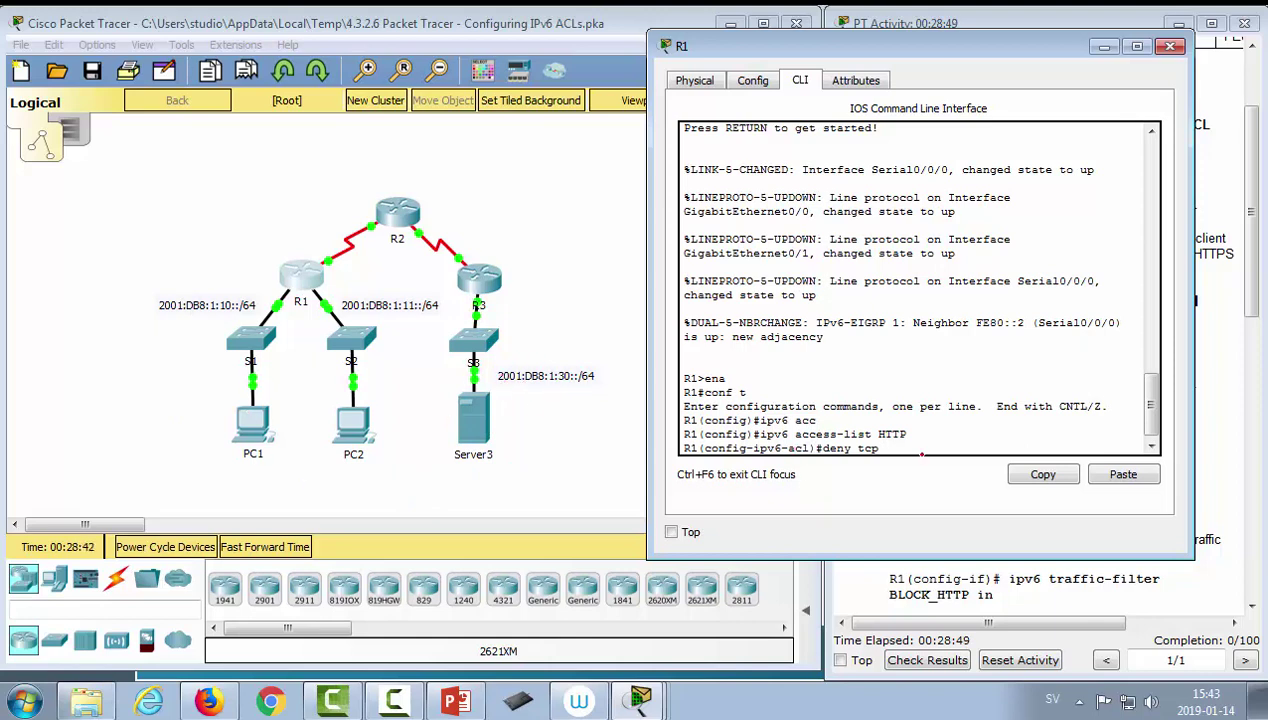
pyautogui.write('?')
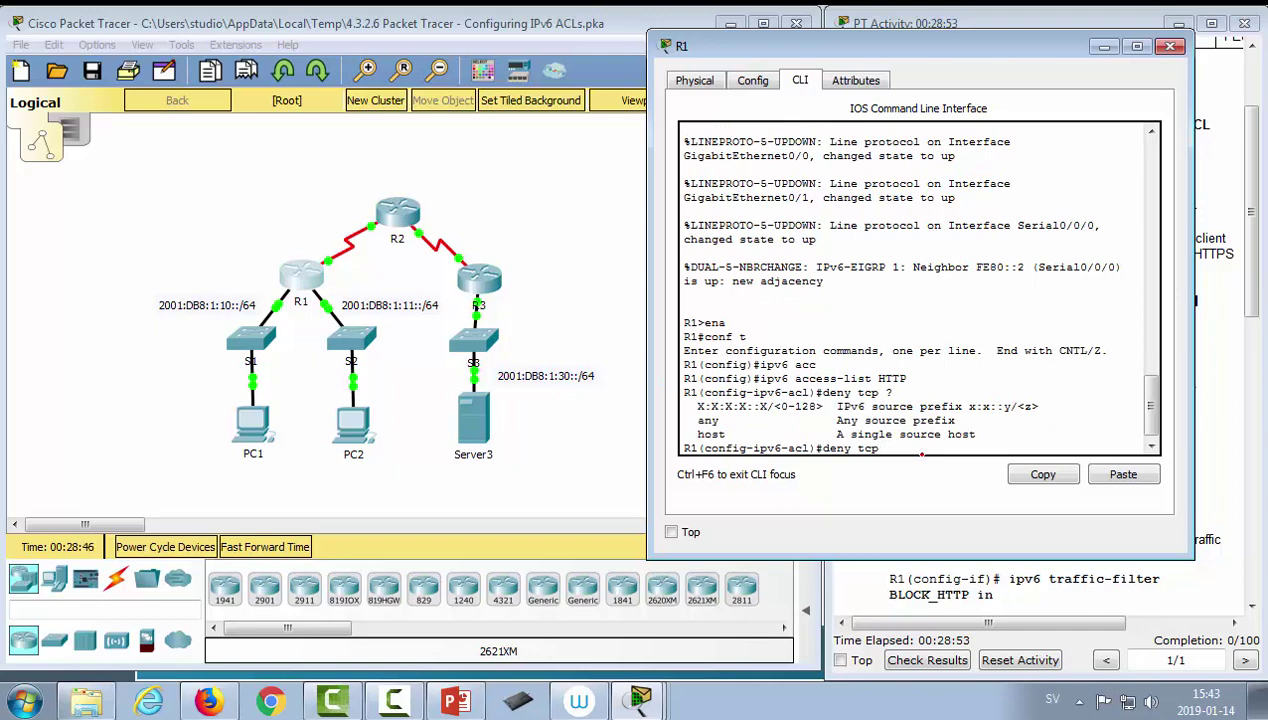
pyautogui.write('host')
# - Reread Step 1 of the activity instructions and look up PC1's IPv6 address in its IP configuration
pyautogui.moveTo(801, 48); pyautogui.dragTo(372, 34)
pyautogui.click(987, 297)
pyautogui.scroll(3, 987, 297)
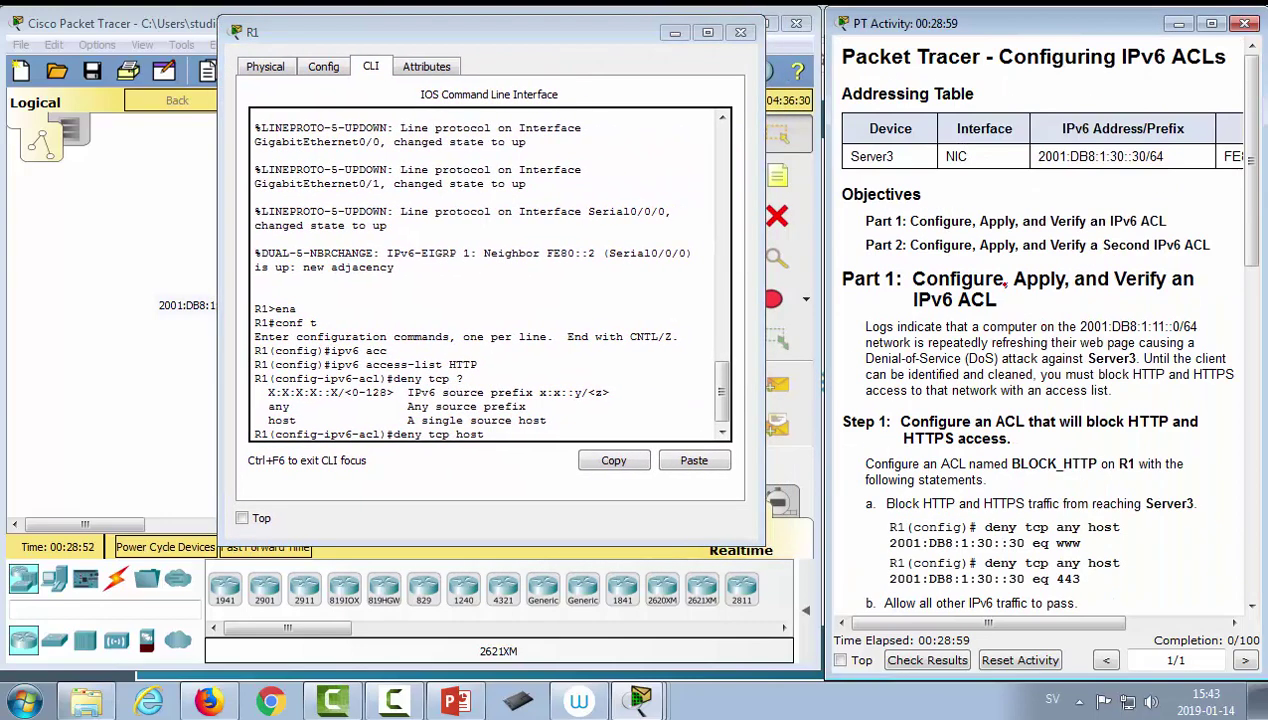
pyautogui.scroll(-5, 987, 297)
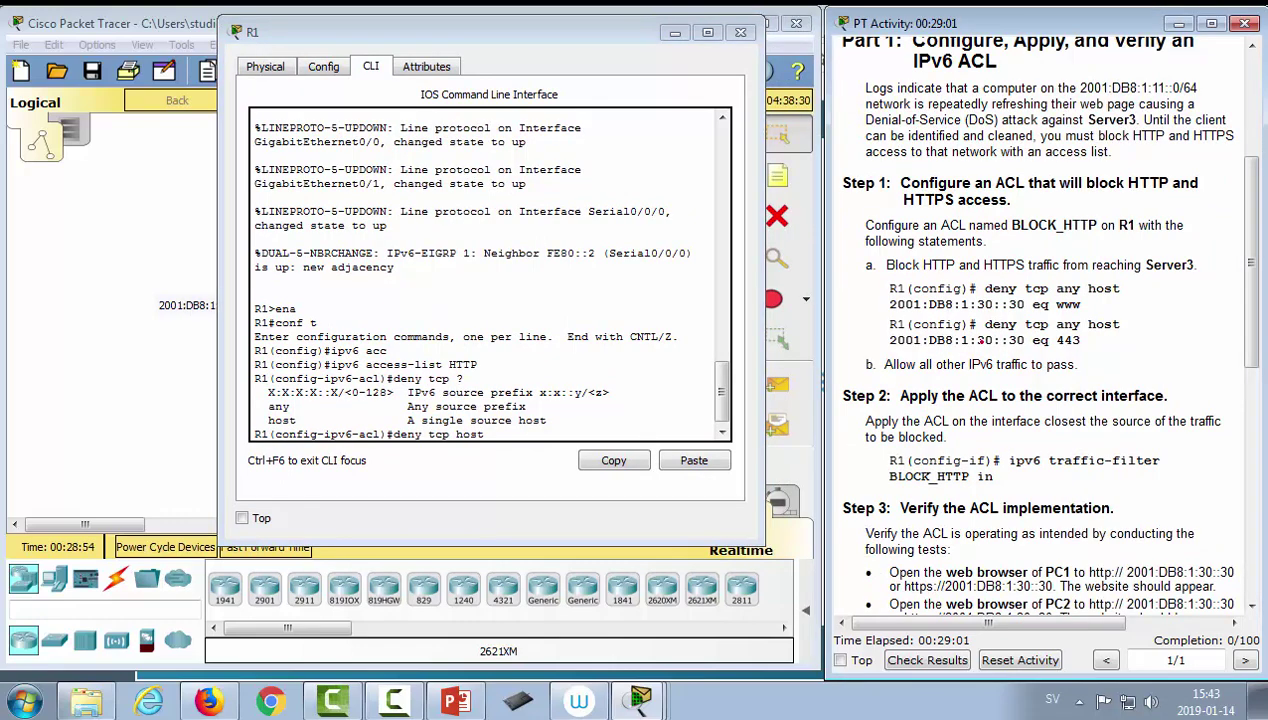
pyautogui.moveTo(450, 32); pyautogui.dragTo(891, 41)
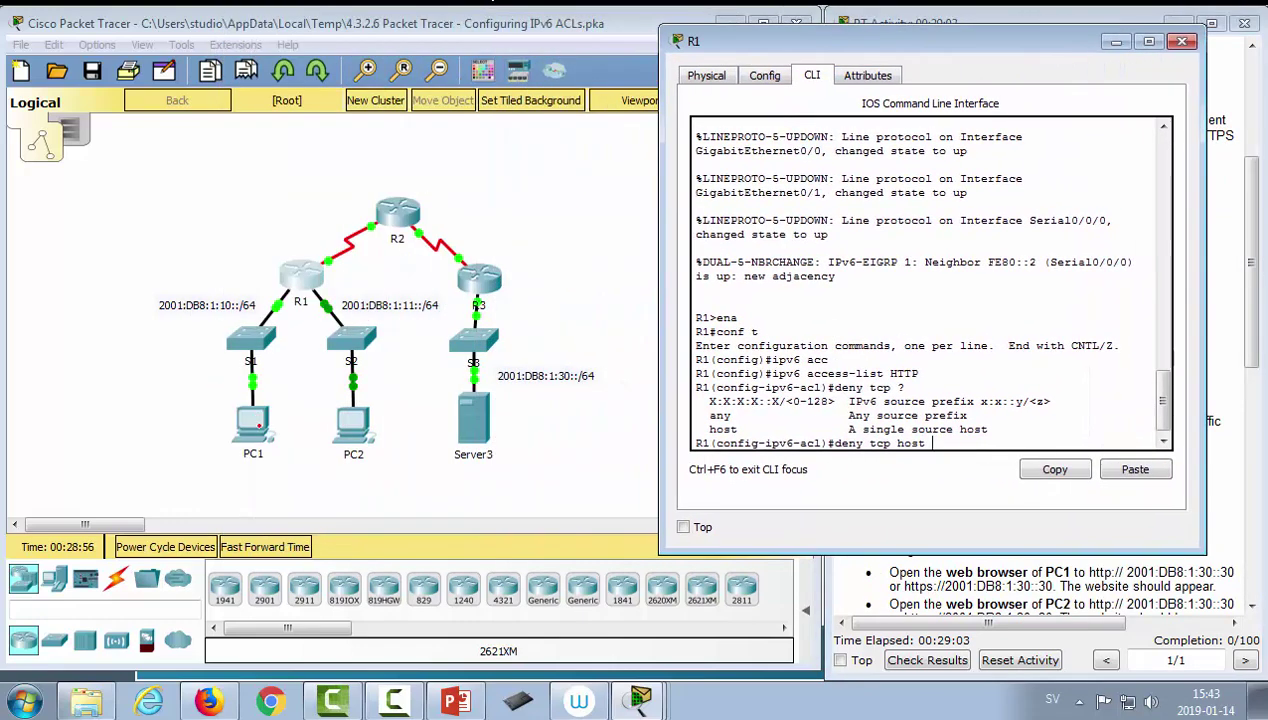
pyautogui.click(259, 425)
pyautogui.click(369, 118)
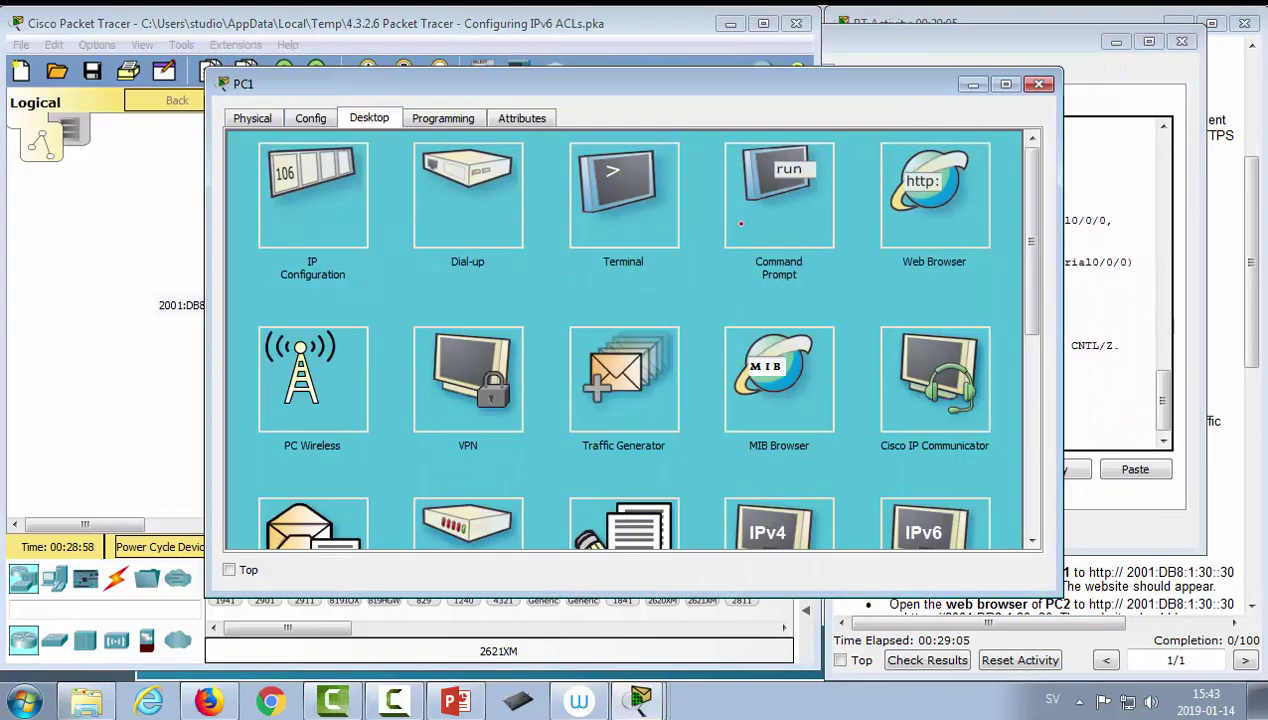
pyautogui.click(741, 223)
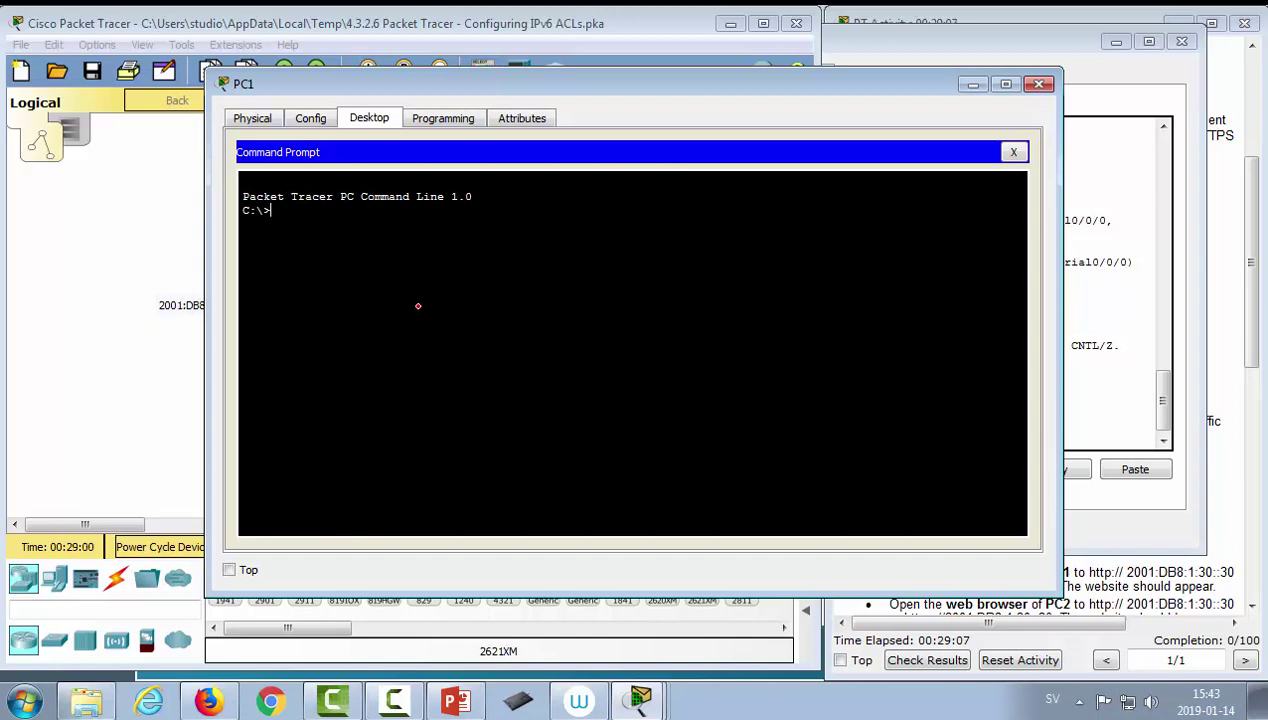
pyautogui.click(1013, 152)
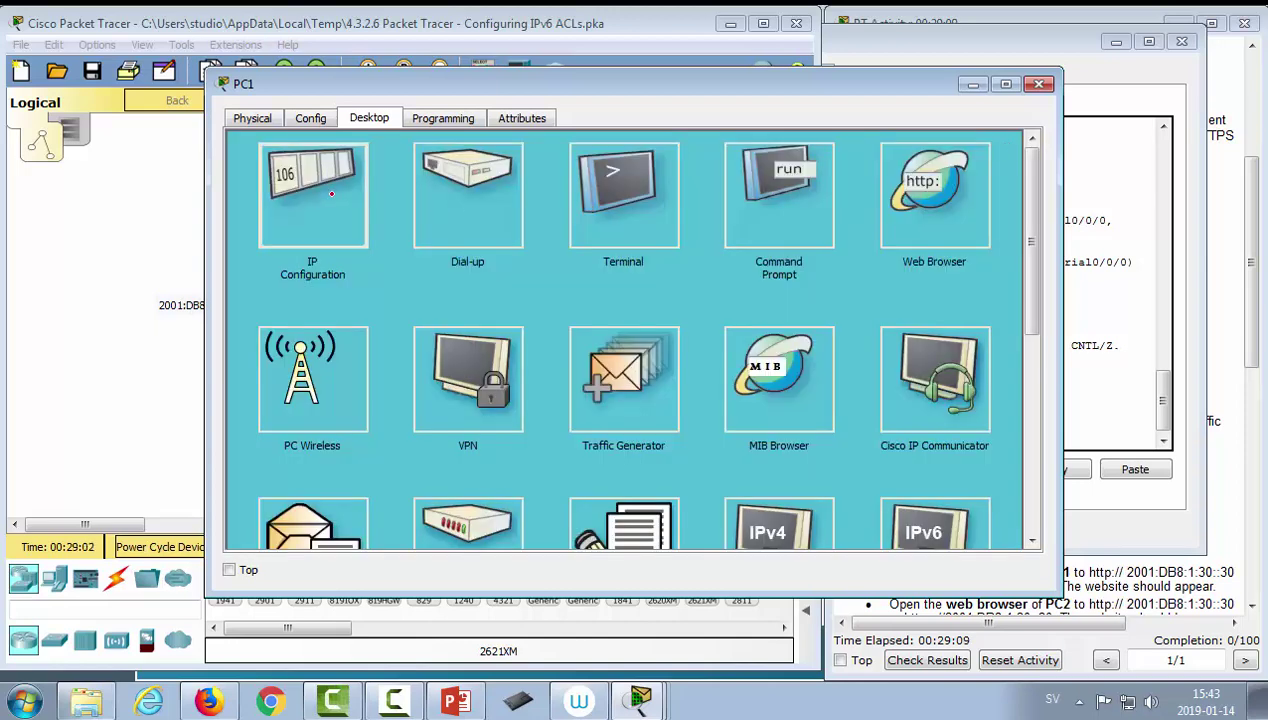
pyautogui.click(323, 208)
pyautogui.moveTo(613, 386); pyautogui.dragTo(482, 386)
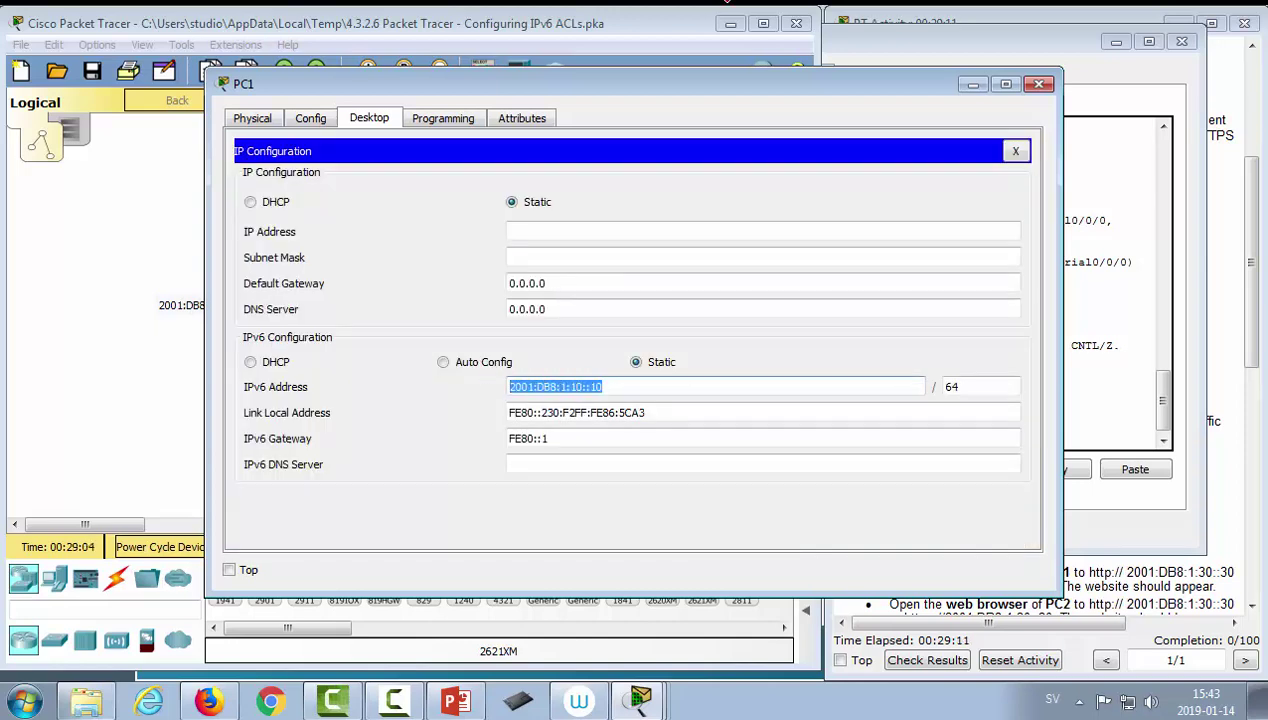
# - Enter PC1's address 2001:DB8:1:10::10 as the source host of R1's deny tcp entry and minimize PC1's window
pyautogui.moveTo(733, 81); pyautogui.dragTo(268, 50)
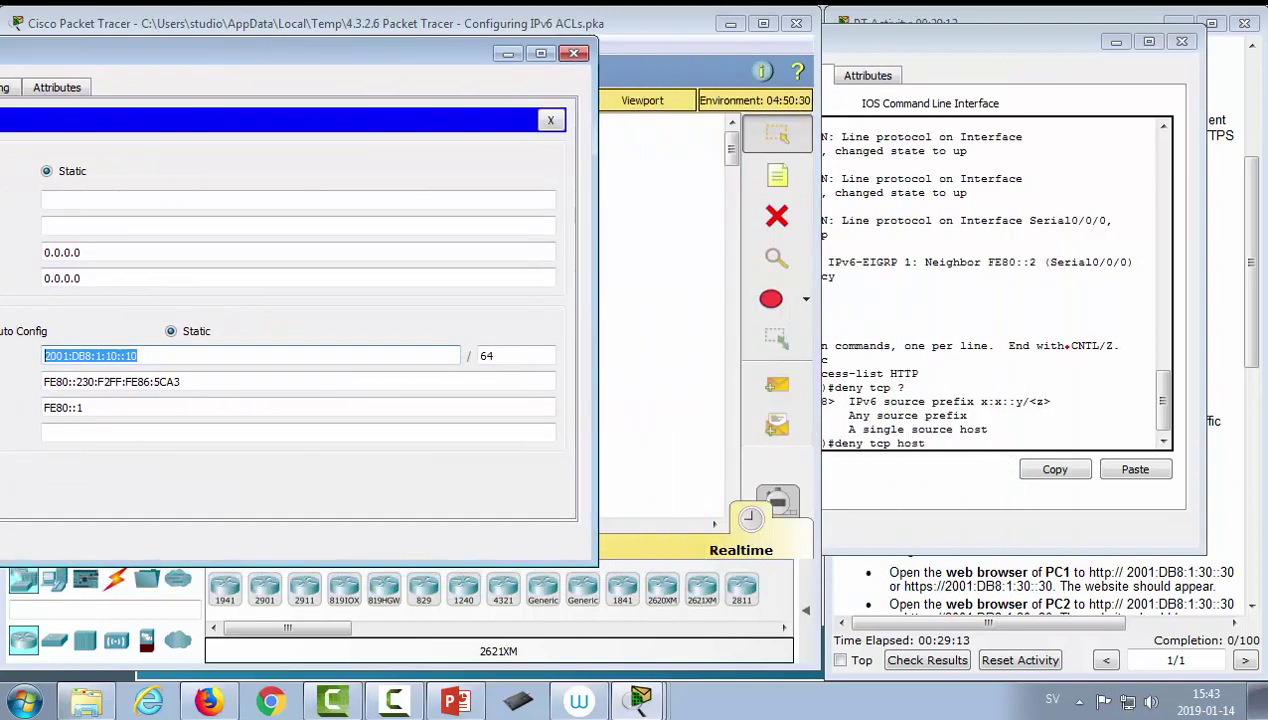
pyautogui.click(937, 522)
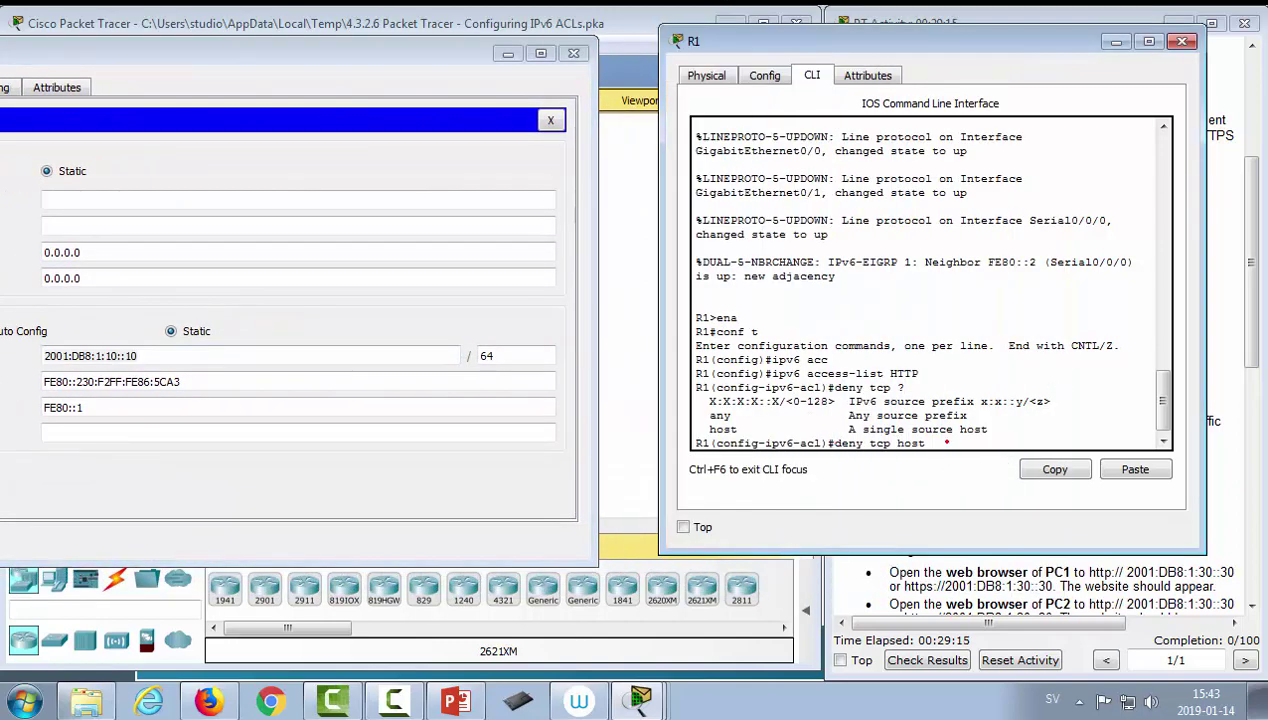
pyautogui.write('2001:DB8:1:10::10')
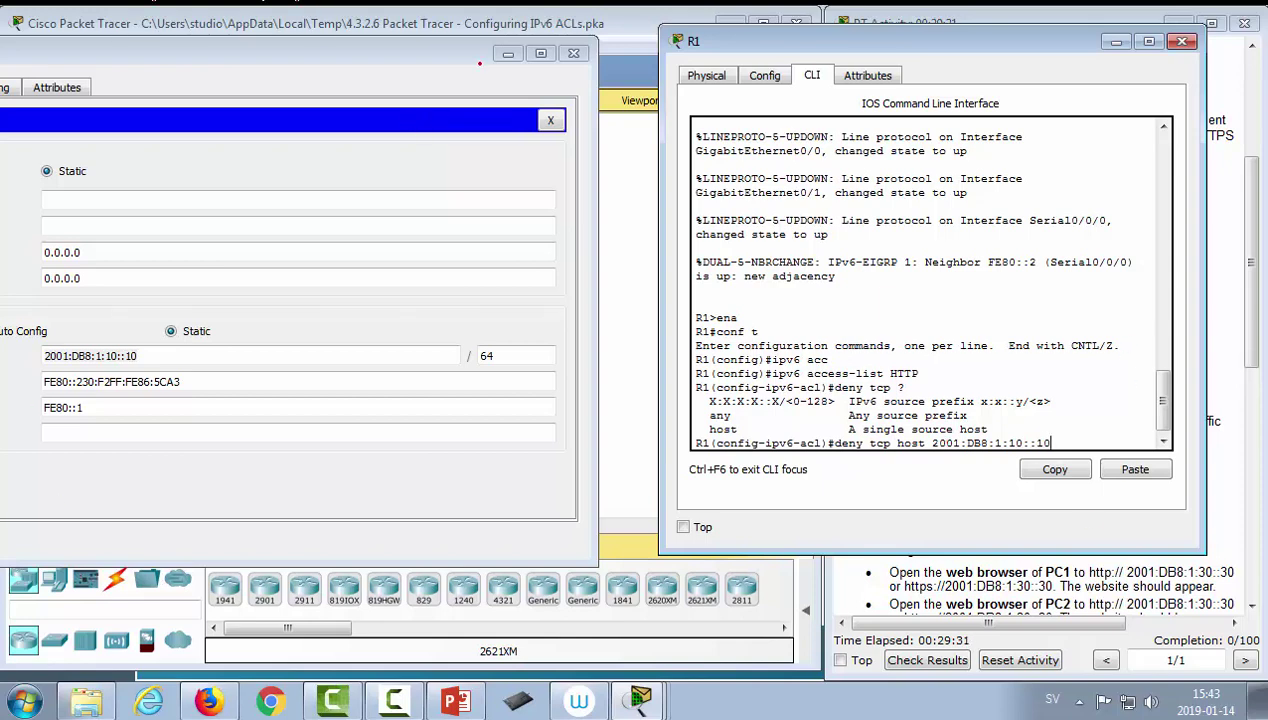
pyautogui.click(507, 53)
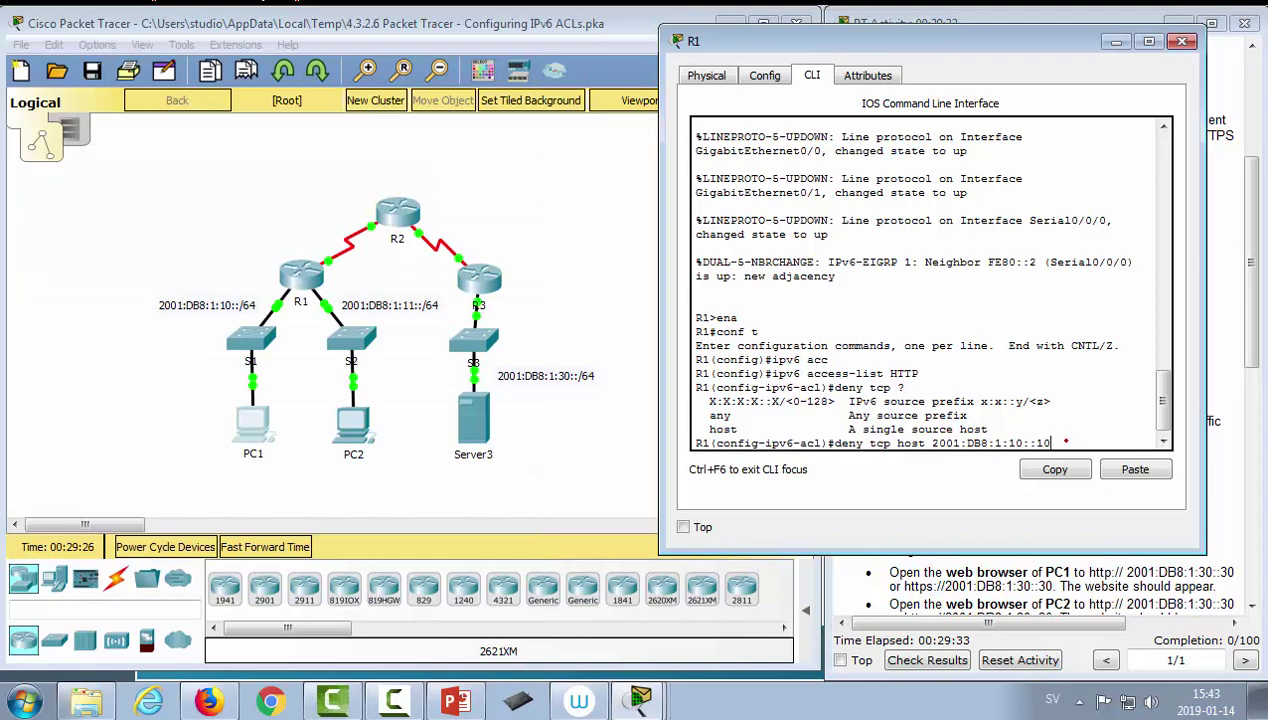
# - Complete the deny tcp entry with destination 2001:DB8:1:30::/64 and eq www, consulting the command help for the available options
pyautogui.write('?')
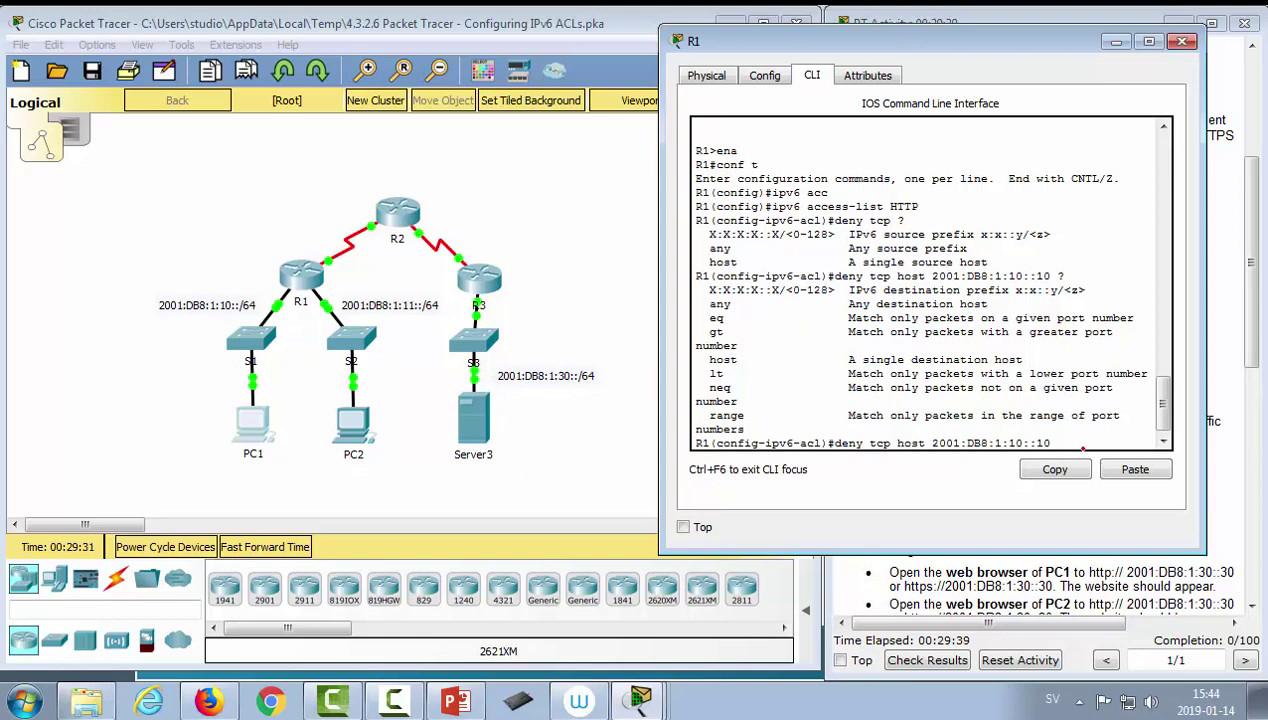
pyautogui.write('2001:DB8:1:')
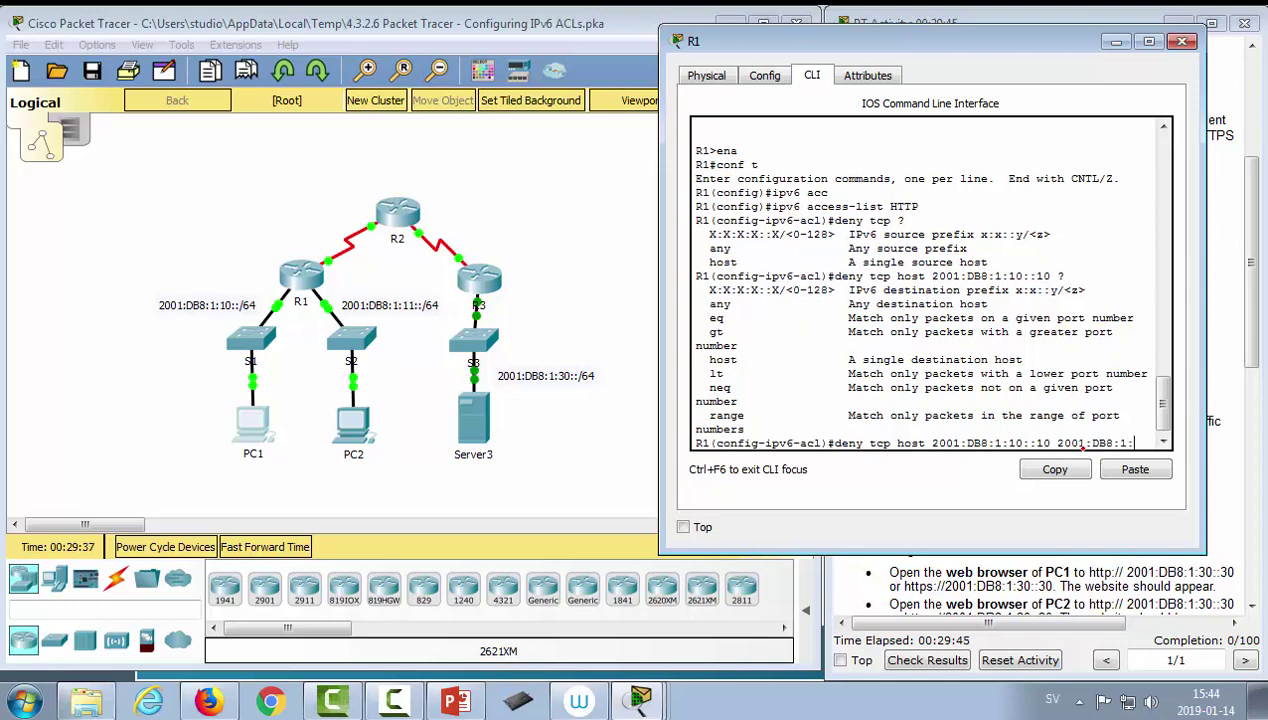
pyautogui.write('30::/')
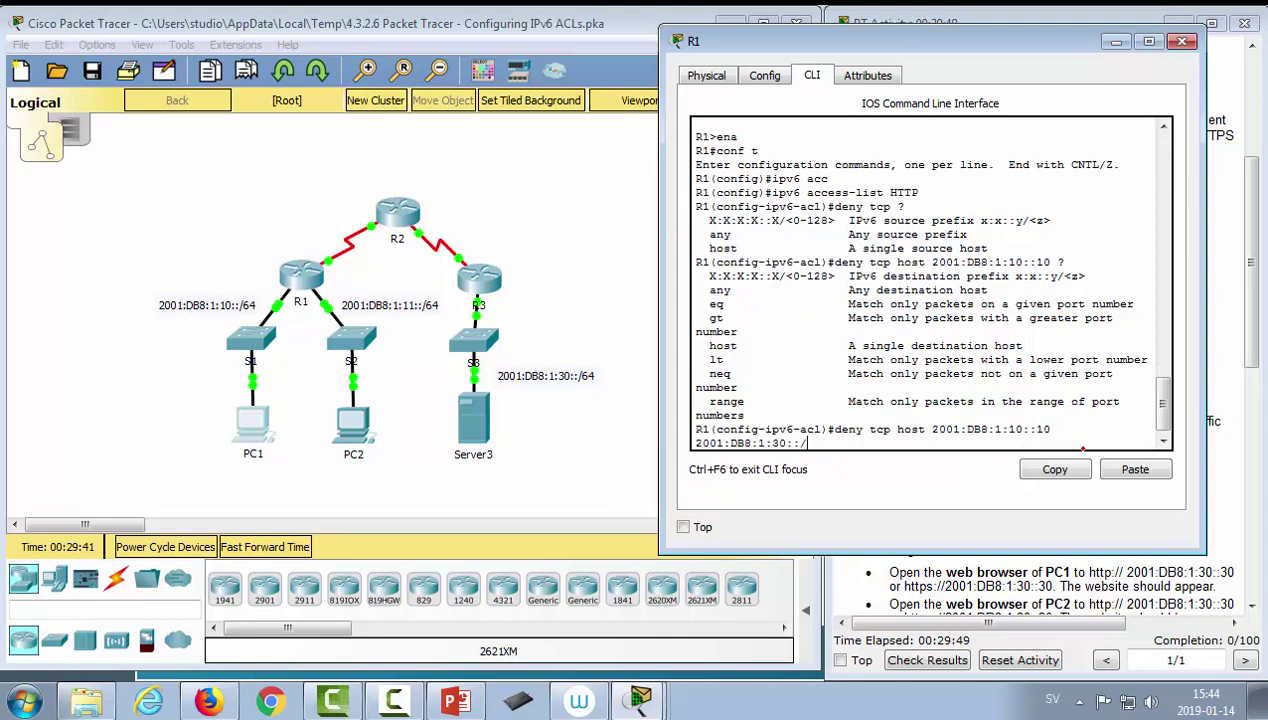
pyautogui.write('64 ?')
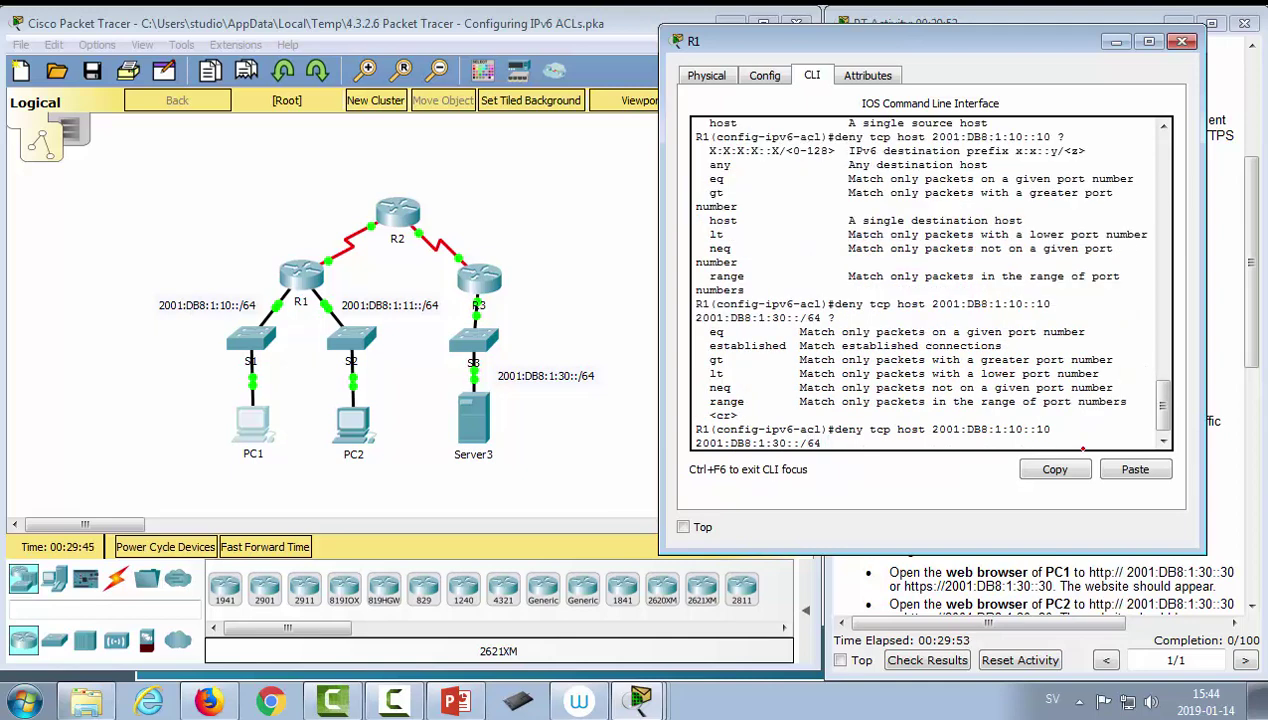
pyautogui.write('eq www')
pyautogui.press('Return')
# - Add a second entry, deny tcp host 2001:DB8:1:10::10 2001:DB8:1:30::/64 eq 443, based on the previous one
pyautogui.press('Up')
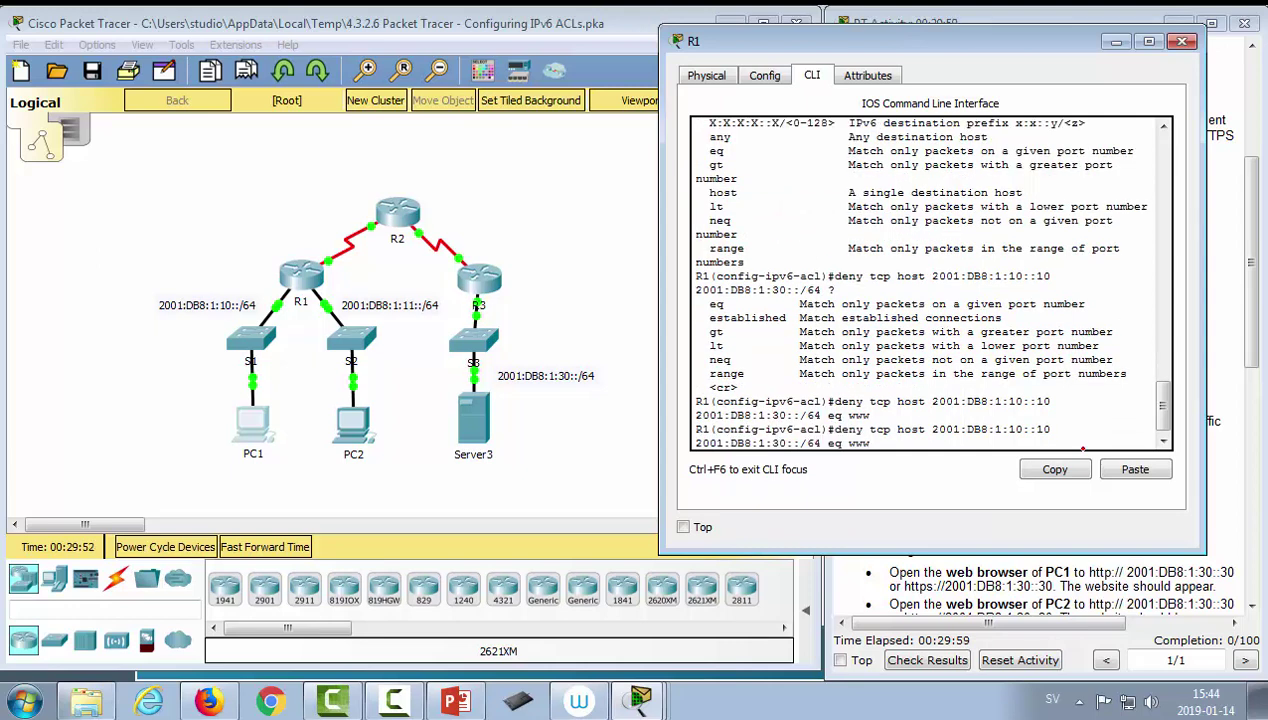
pyautogui.press('BackSpace')
pyautogui.press('BackSpace')
pyautogui.press('BackSpace')
pyautogui.write('443')
pyautogui.press('Return')
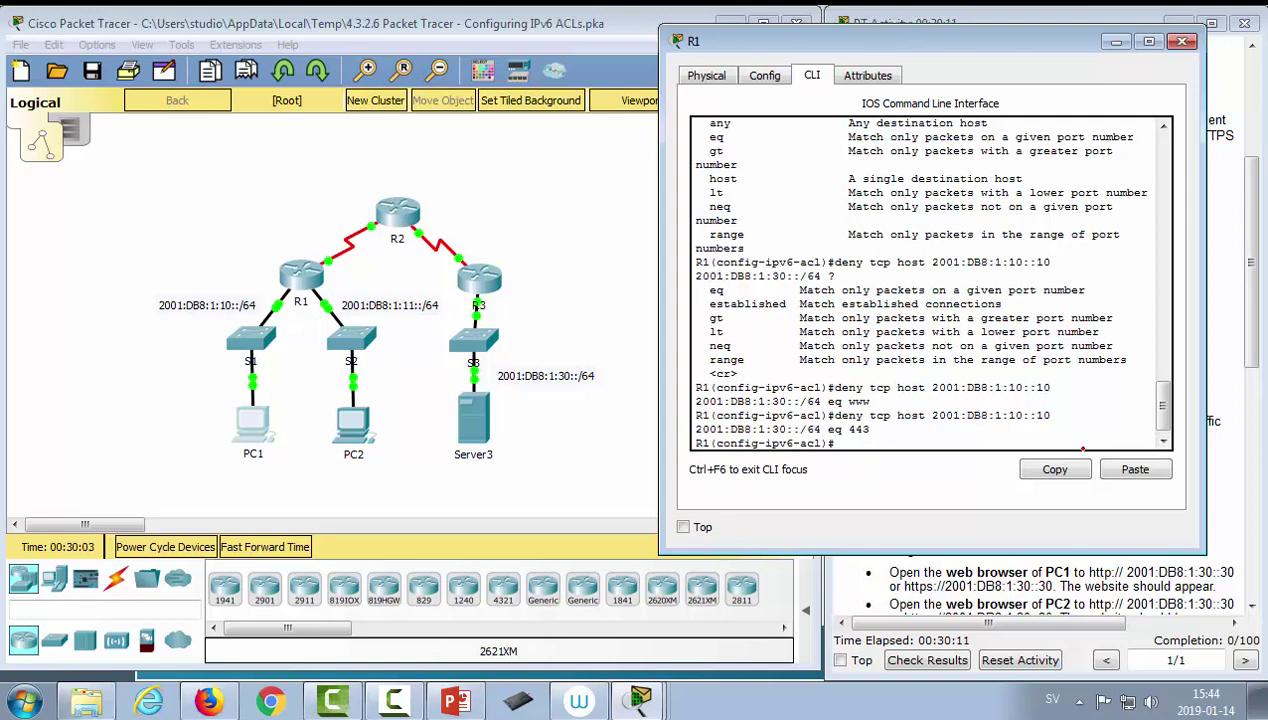
# - Allow all remaining traffic in the HTTP access list with permit ip any any
pyautogui.write('per')
pyautogui.press('Tab')
pyautogui.write('ip any any')
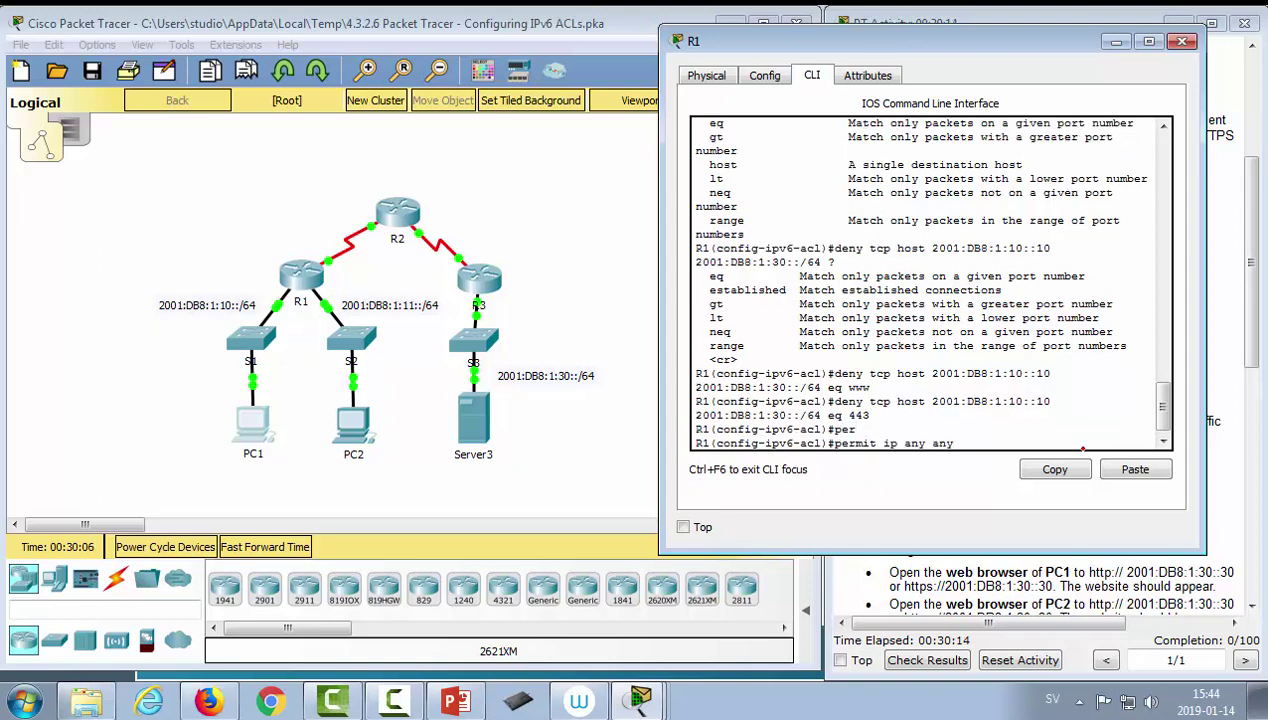
pyautogui.press('Return')
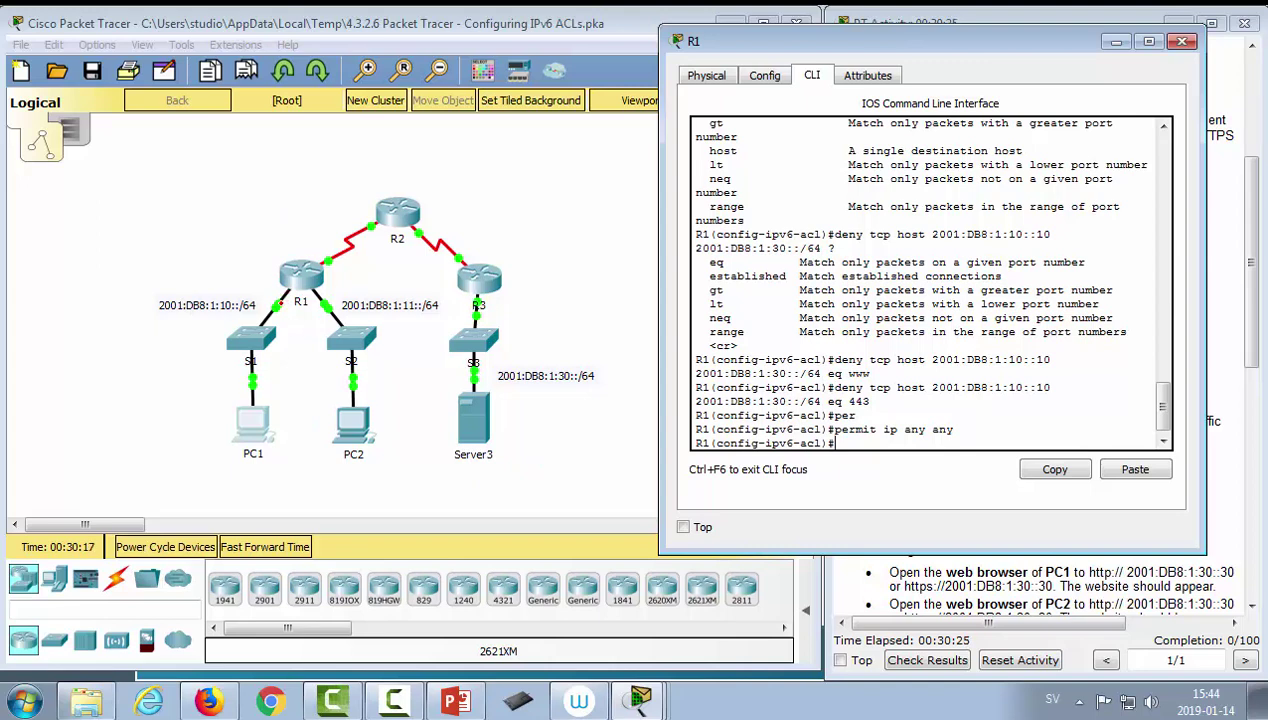
# - Check which R1 interface connects to R2, leave the access list, and enter configuration mode for interface serial0/0/0
pyautogui.click(316, 438)
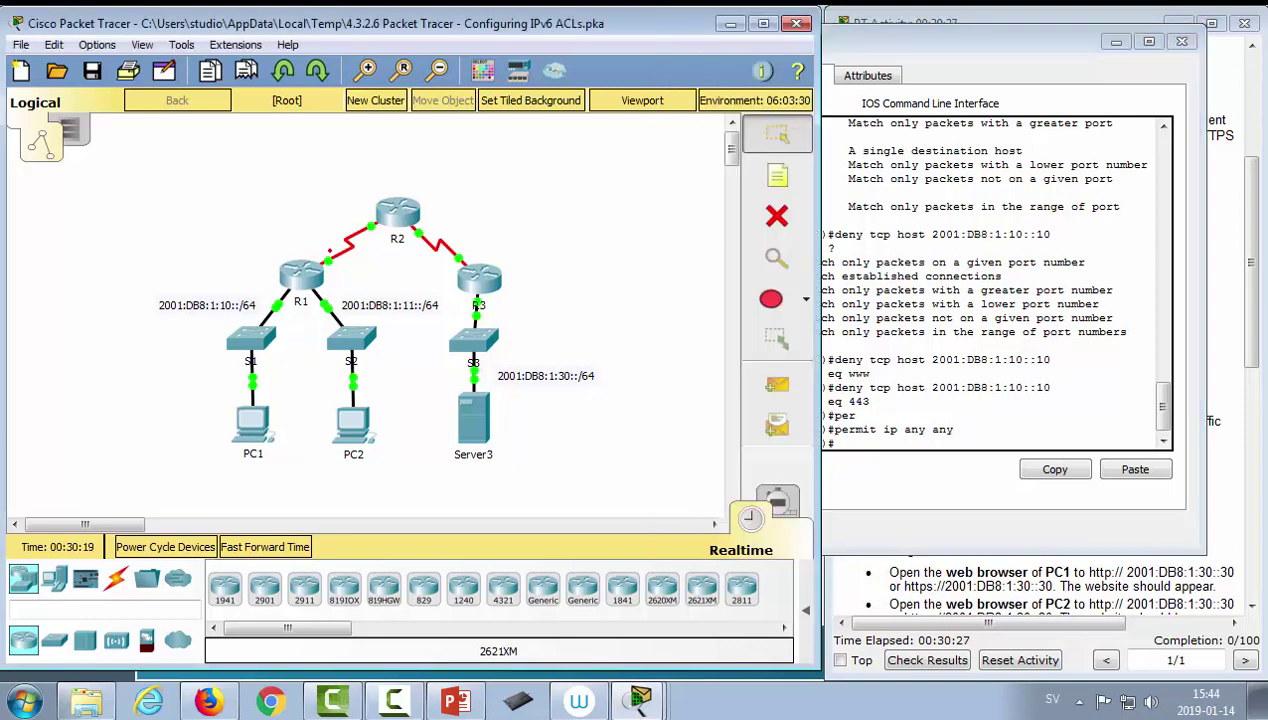
pyautogui.press('Delete')
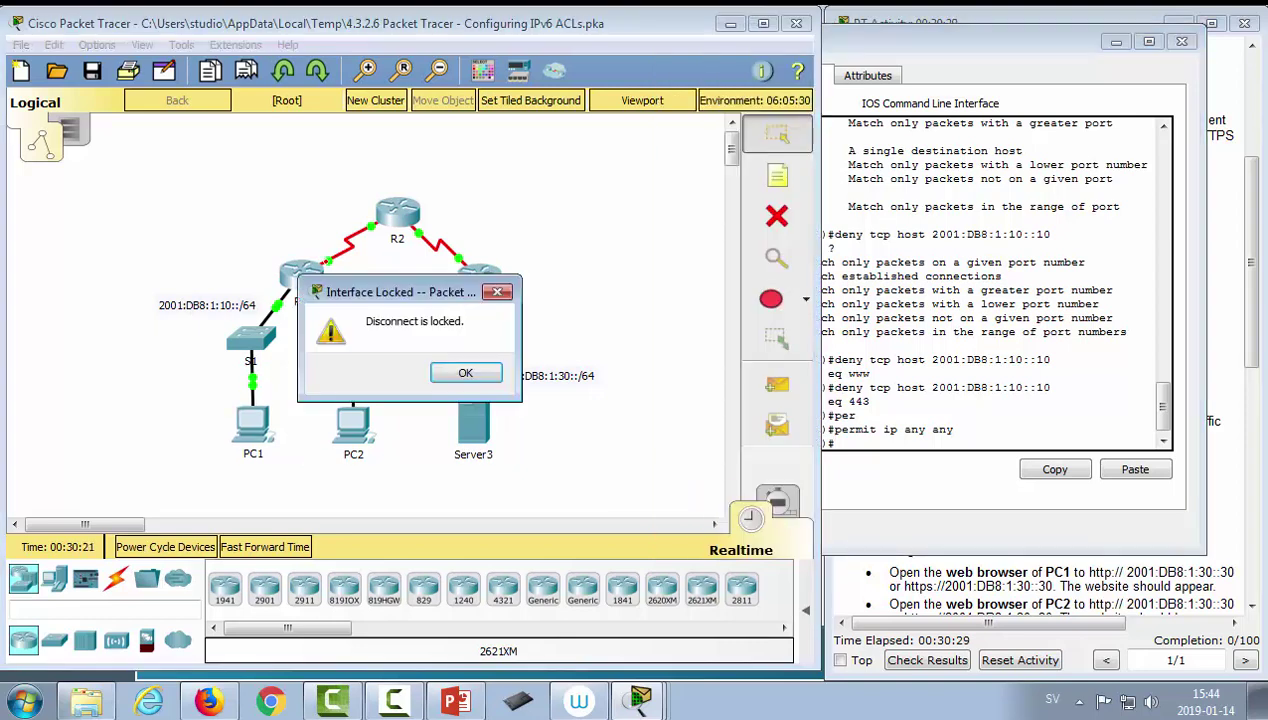
pyautogui.click(460, 379)
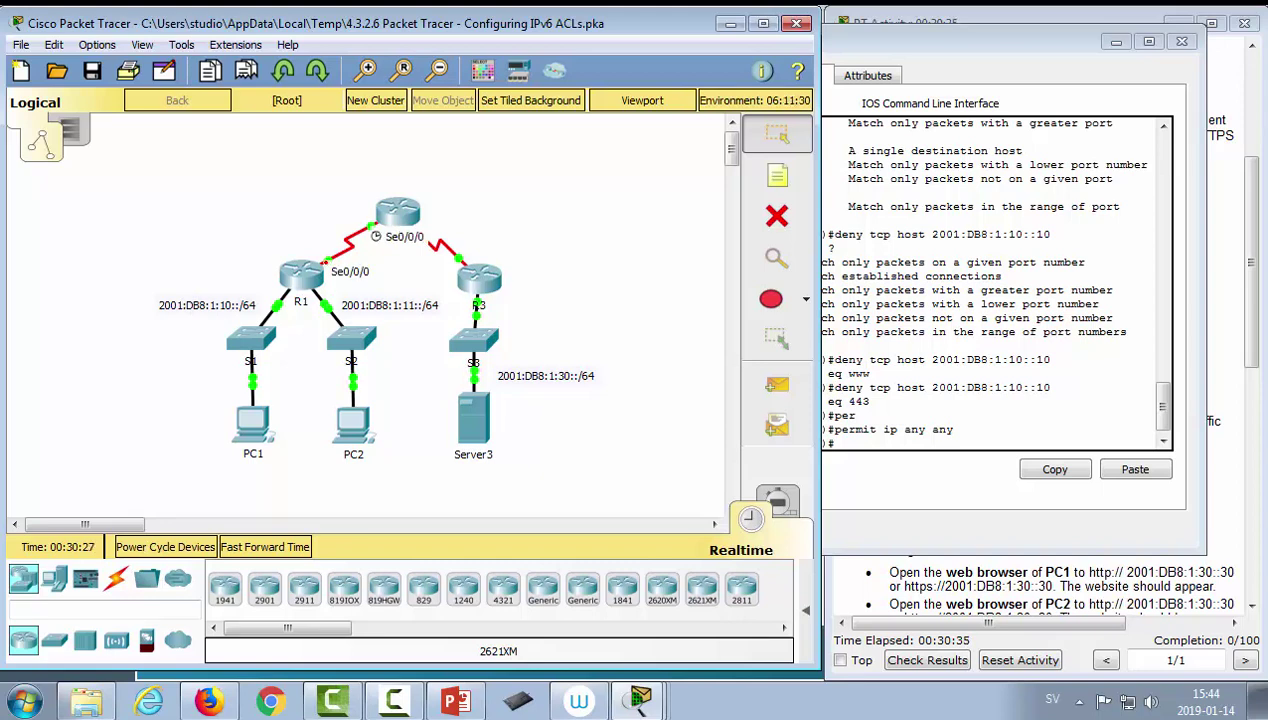
pyautogui.click(948, 440)
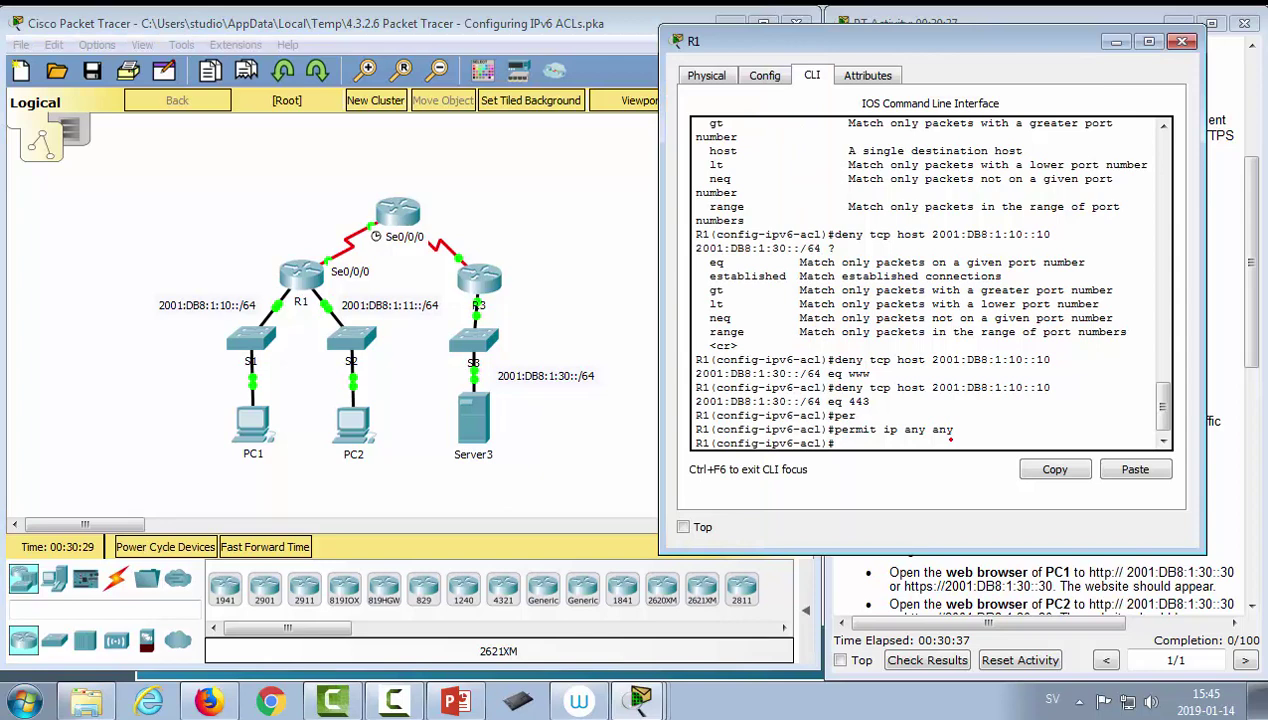
pyautogui.write('exit')
pyautogui.press('Return')
pyautogui.write('in')
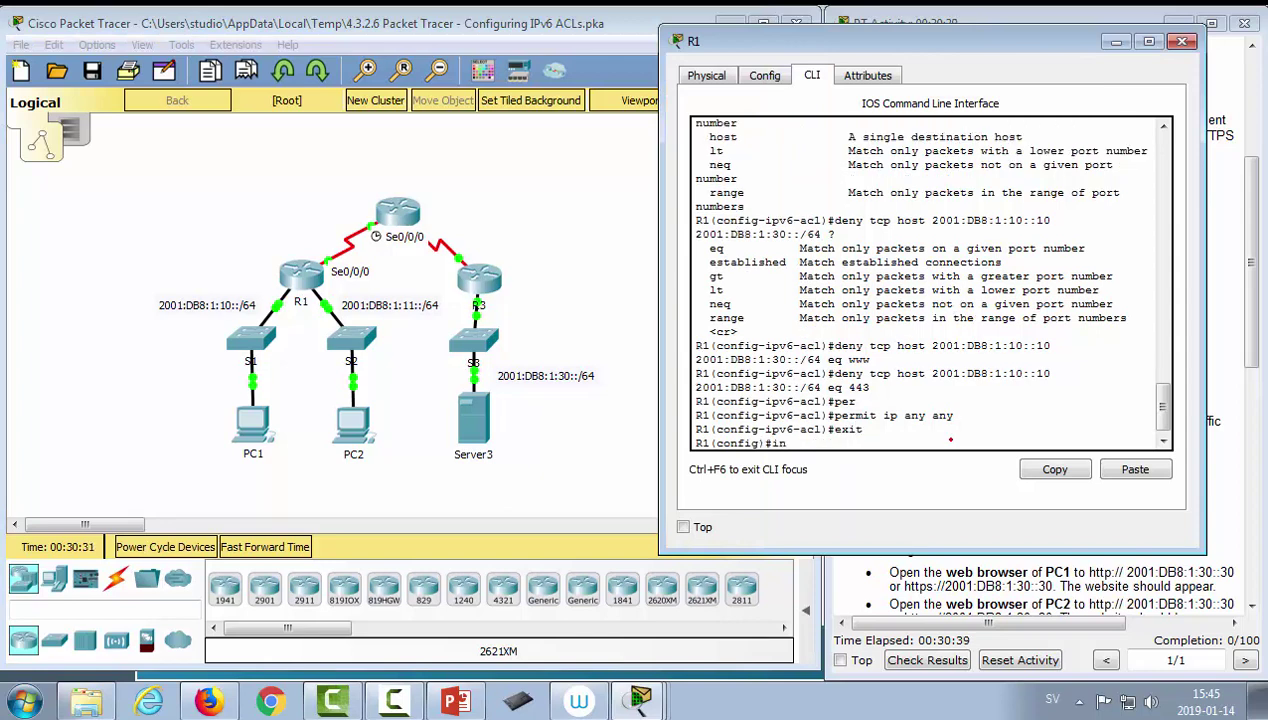
pyautogui.write('terfa')
pyautogui.press('Tab')
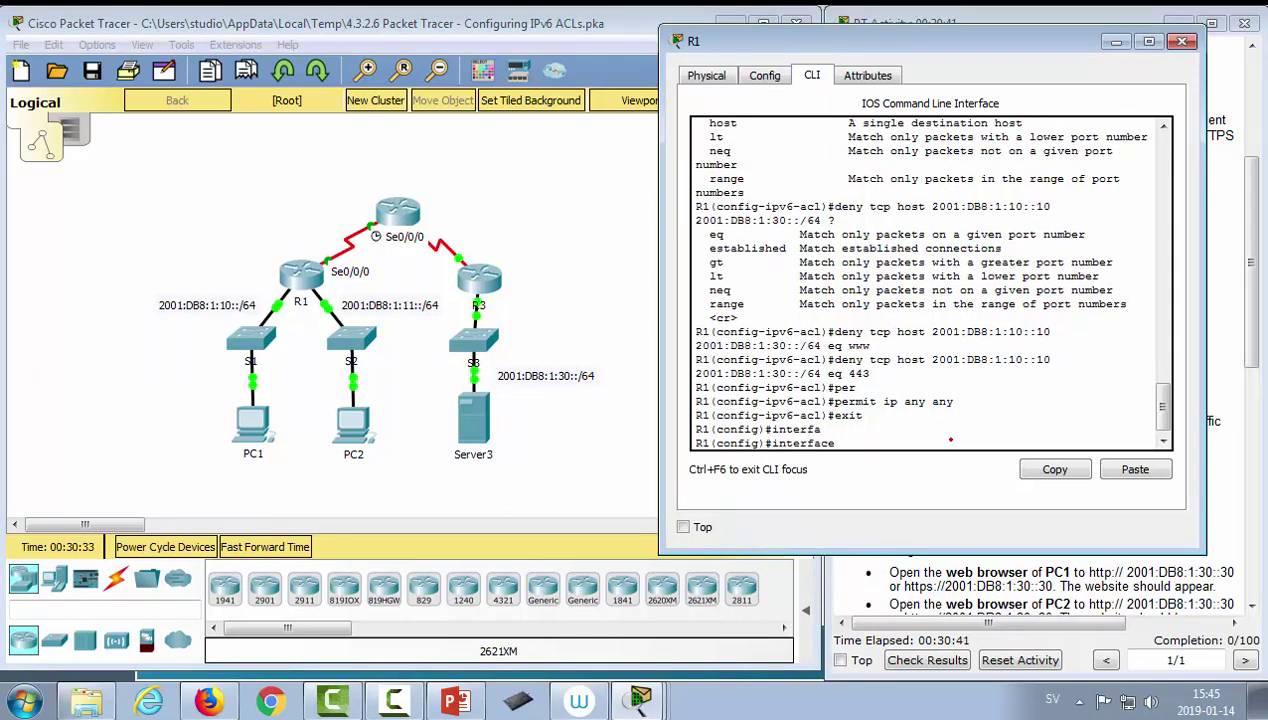
pyautogui.write('serial0/0/0')
pyautogui.press('Return')
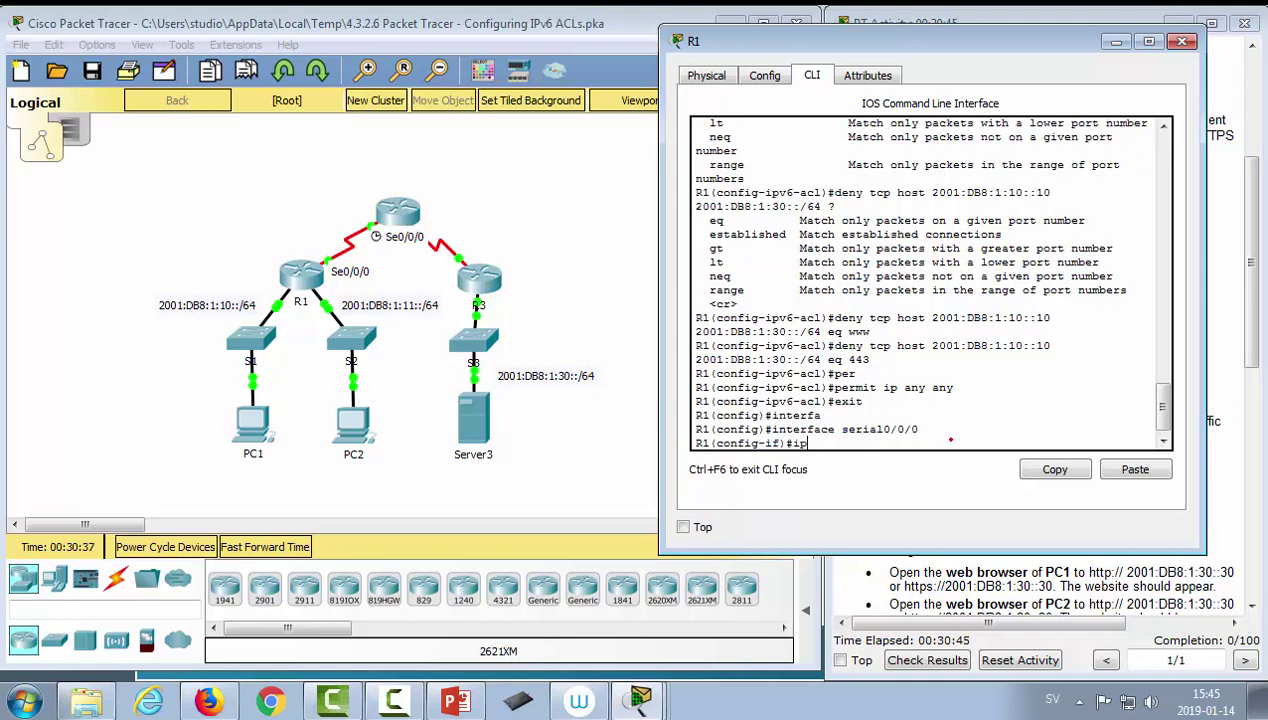
# - Begin an ipv6 traffic-filter command on serial0/0/0, correcting the mistyped ip6, and list the argument it expects
pyautogui.write('ip6 tr')
pyautogui.press('Tab')
pyautogui.press('Tab')
pyautogui.press('BackSpace')
pyautogui.press('BackSpace')
pyautogui.press('BackSpace')
pyautogui.press('BackSpace')
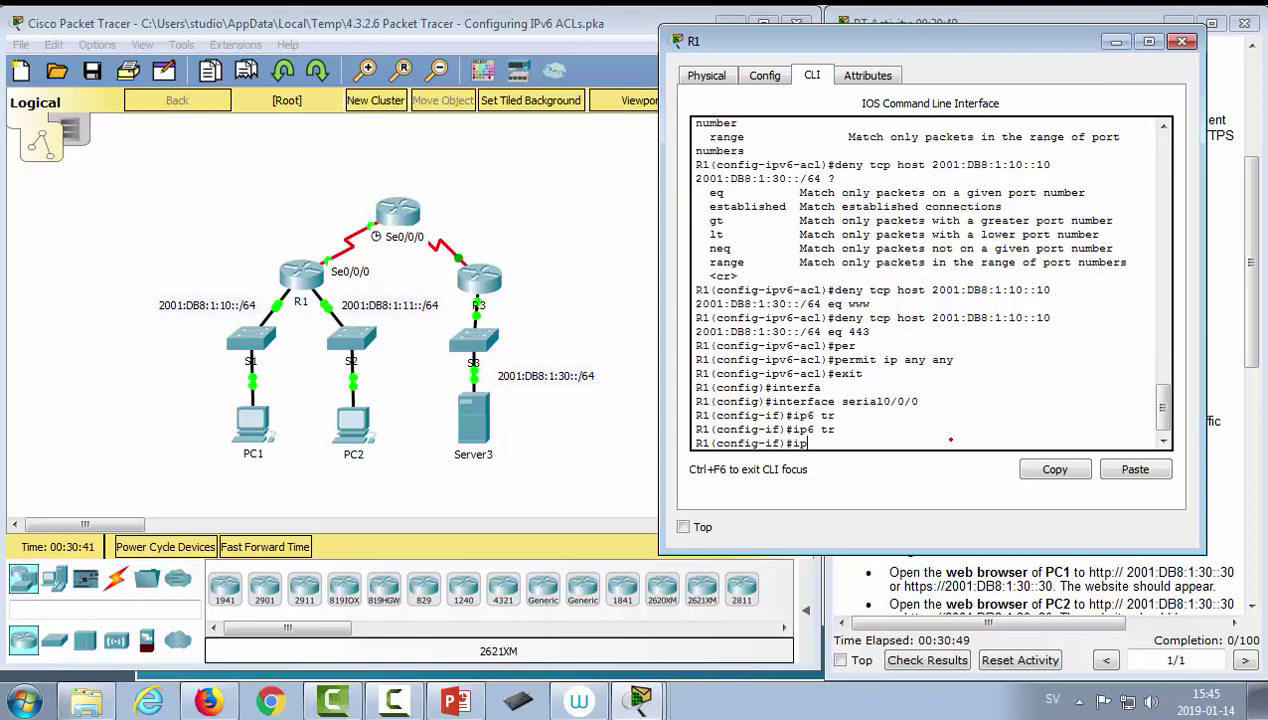
pyautogui.write('v6 tr')
pyautogui.press('Tab')
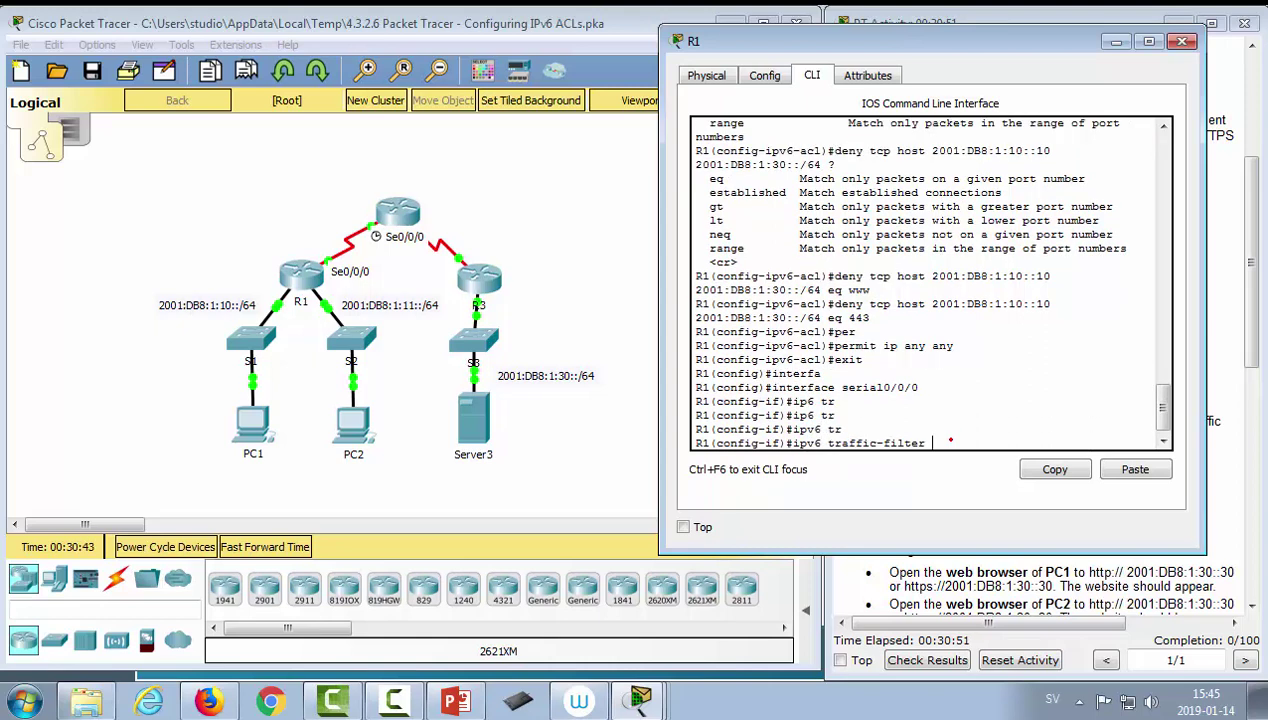
pyautogui.write('?')
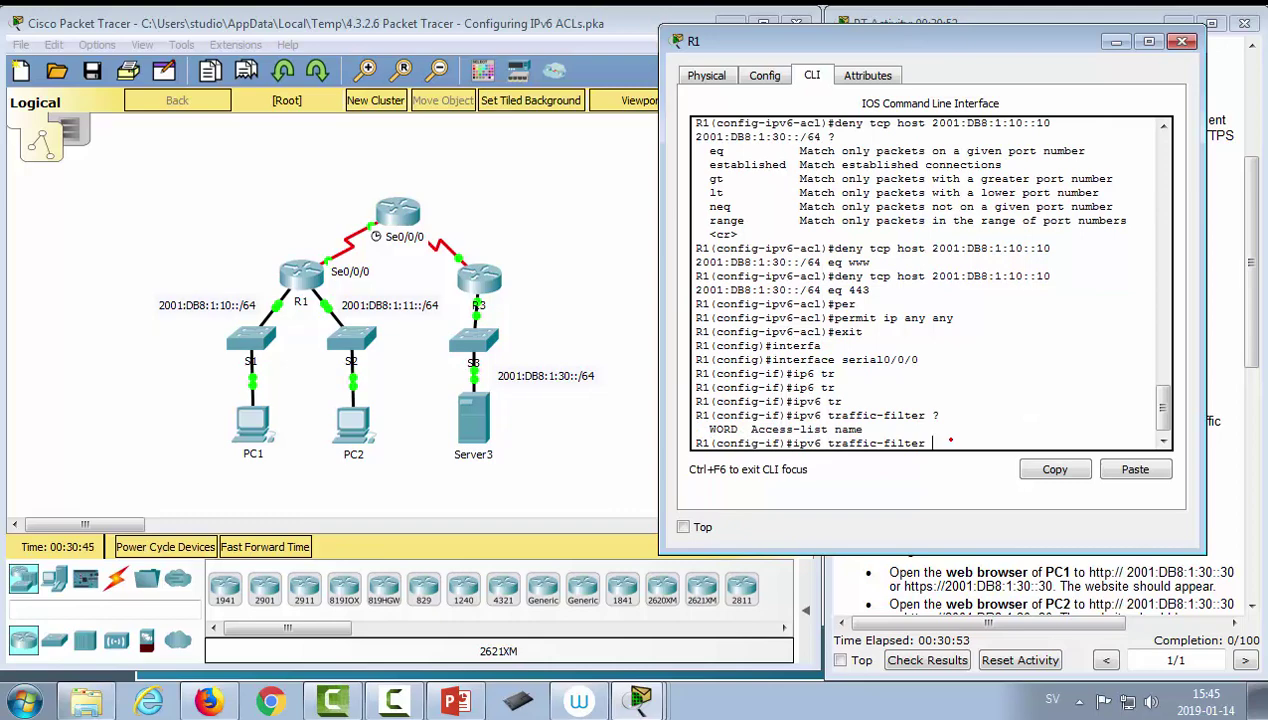
# - Check the access list's name in the earlier commands and apply it outbound with ipv6 traffic-filter HTTP out
pyautogui.scroll(10, 930, 369)
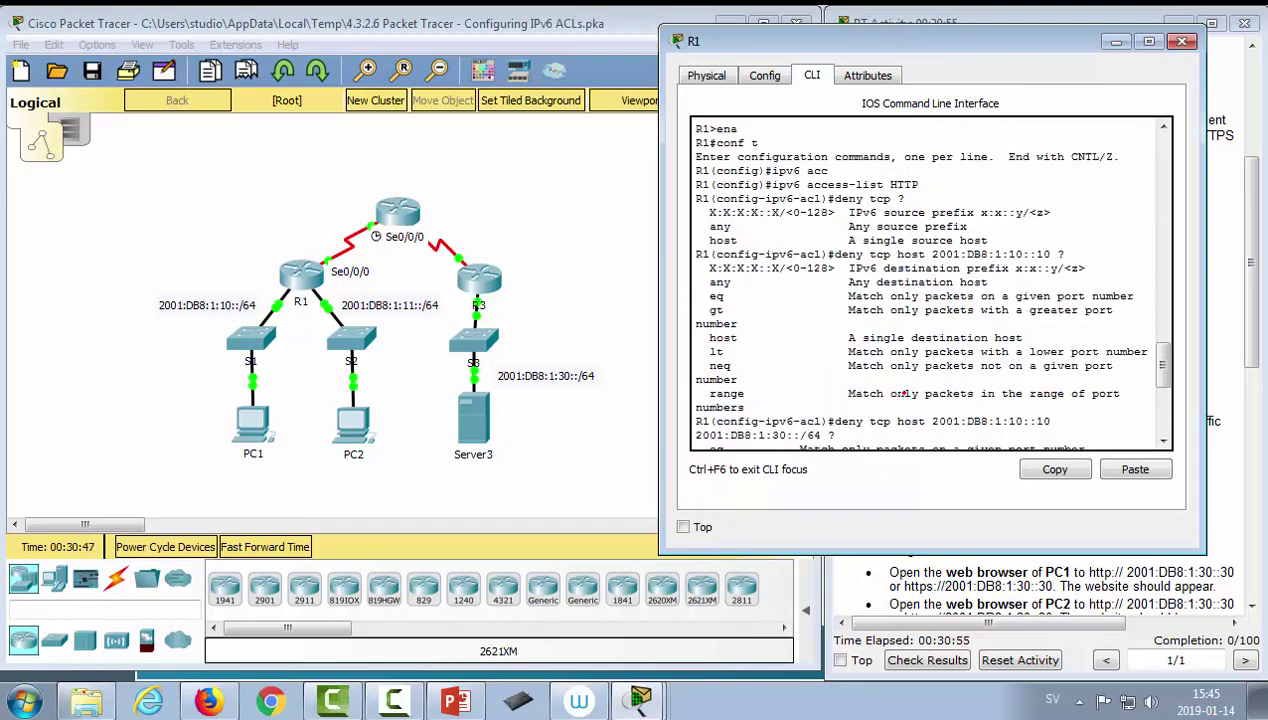
pyautogui.scroll(-10, 884, 258)
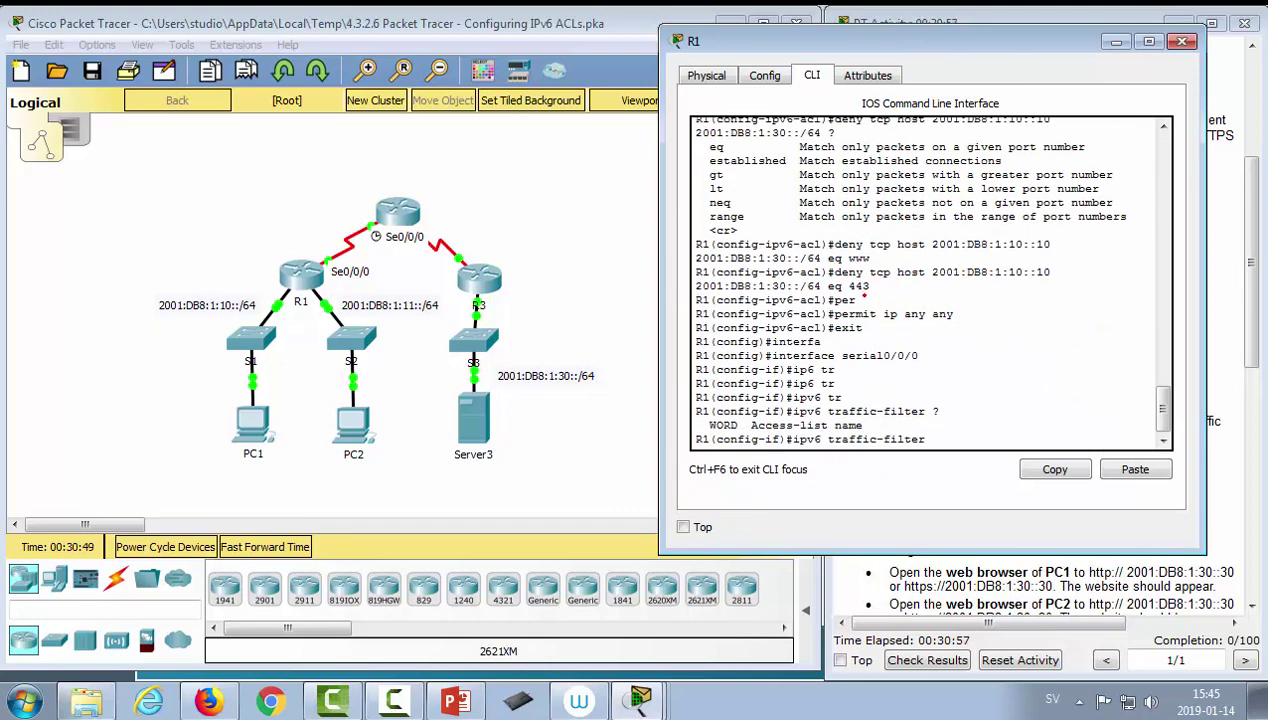
pyautogui.write('HTTP out')
pyautogui.press('Return')
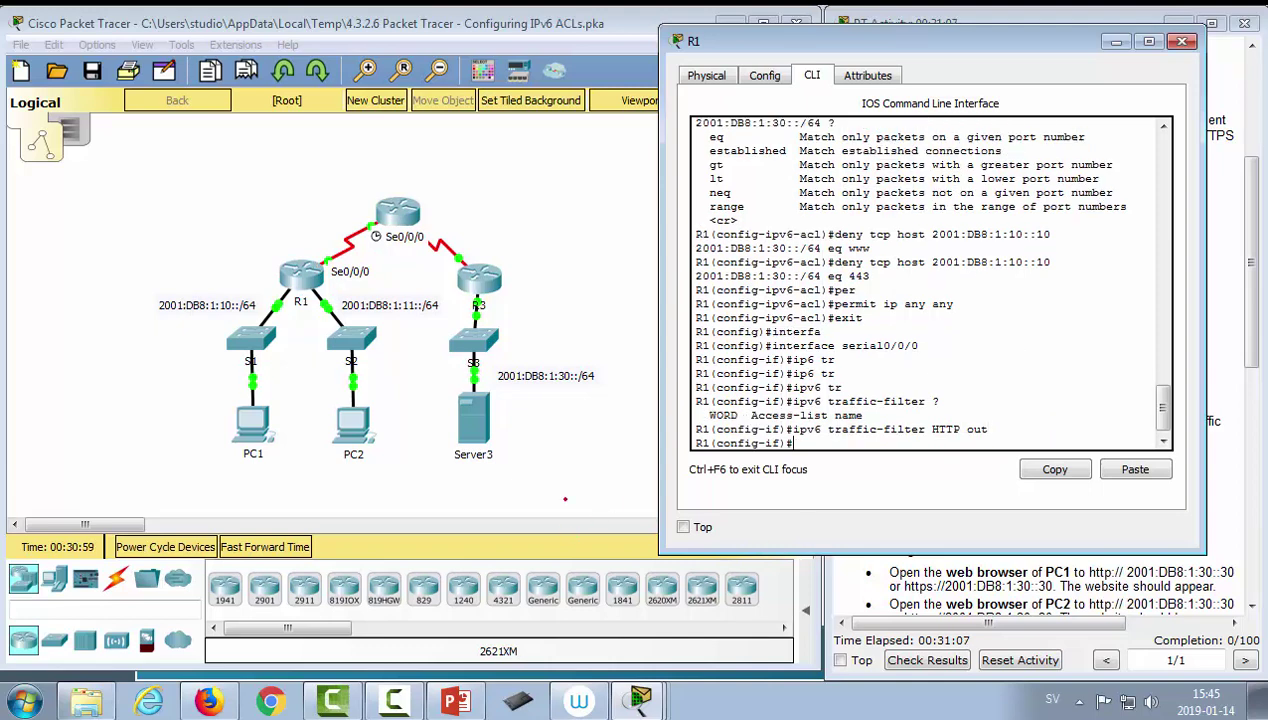
# - Test connectivity by sending a simple PDU from PC1 to Server3
pyautogui.click(816, 557)
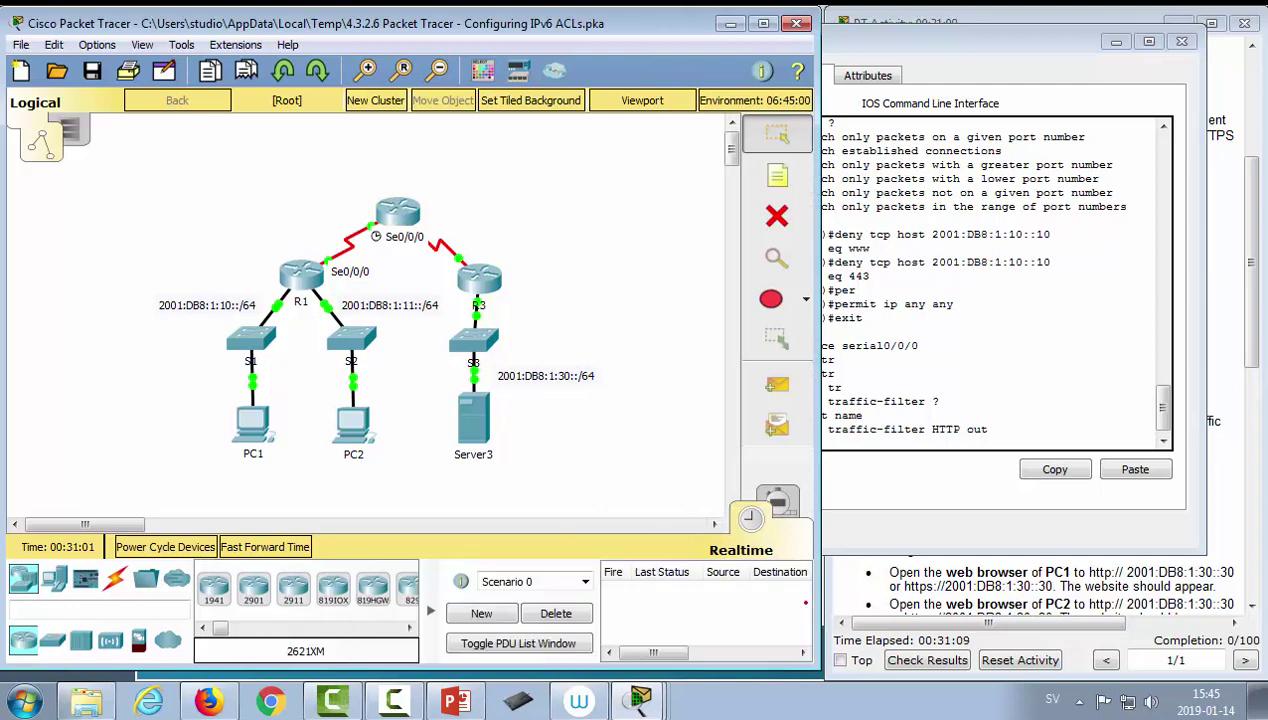
pyautogui.click(777, 385)
pyautogui.click(261, 423)
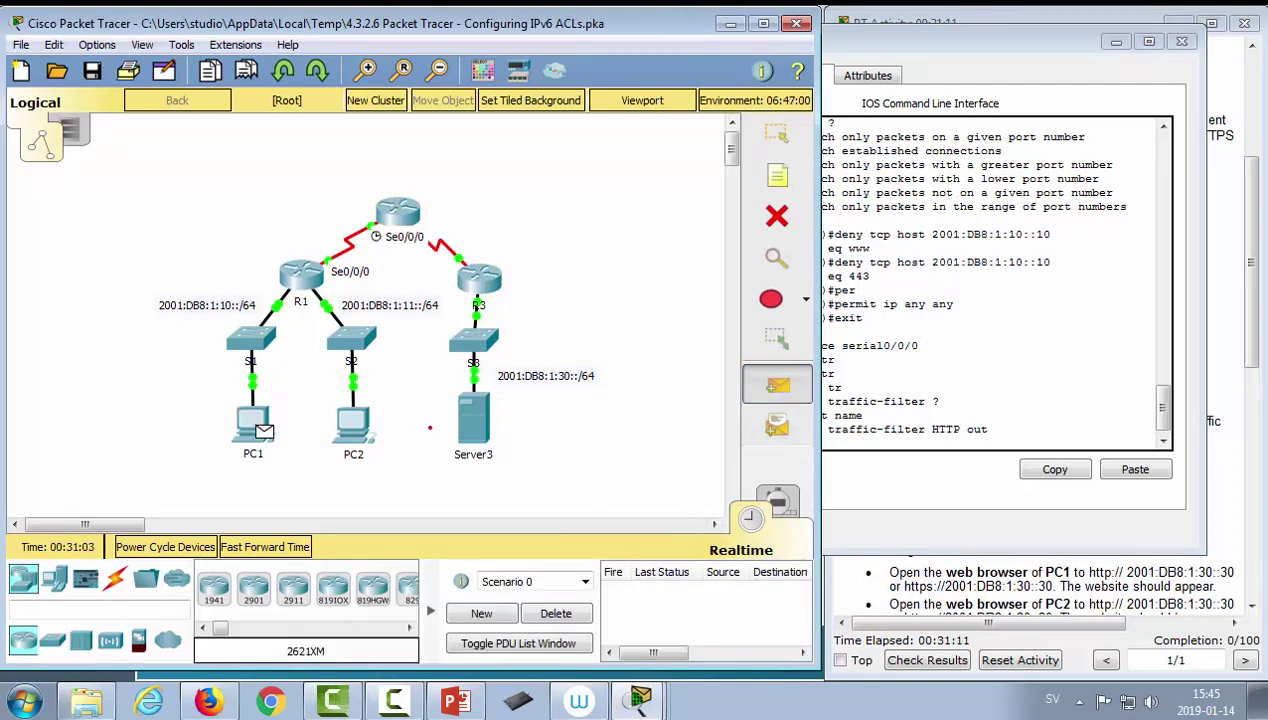
pyautogui.click(472, 418)
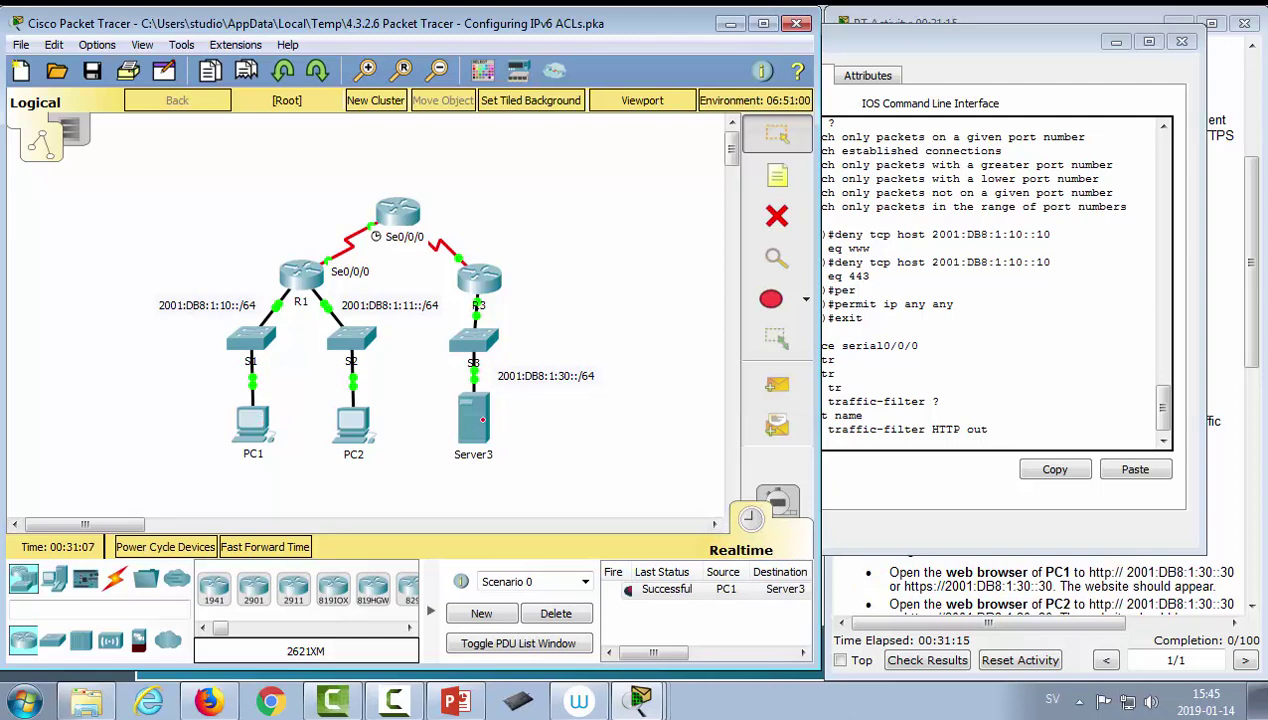
# - Copy Server3's IPv6 address from its desktop IP configuration and close the server's window
pyautogui.click(473, 420)
pyautogui.click(507, 118)
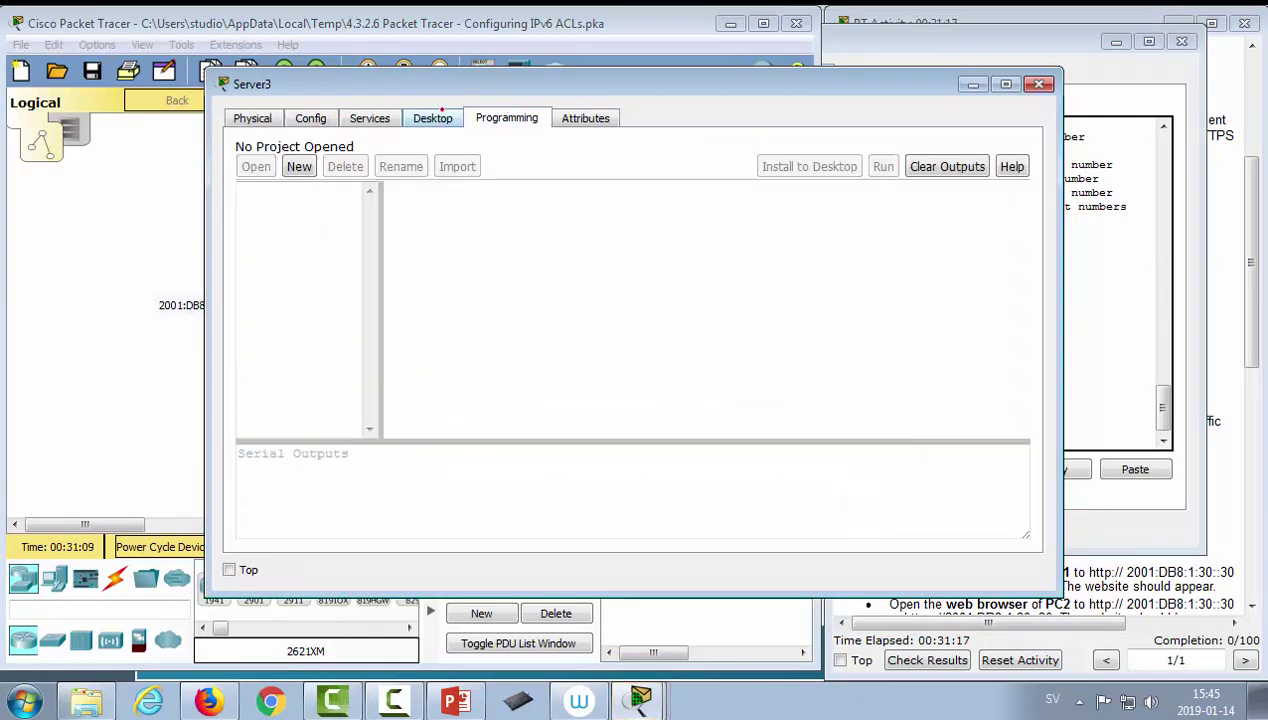
pyautogui.click(440, 113)
pyautogui.click(325, 196)
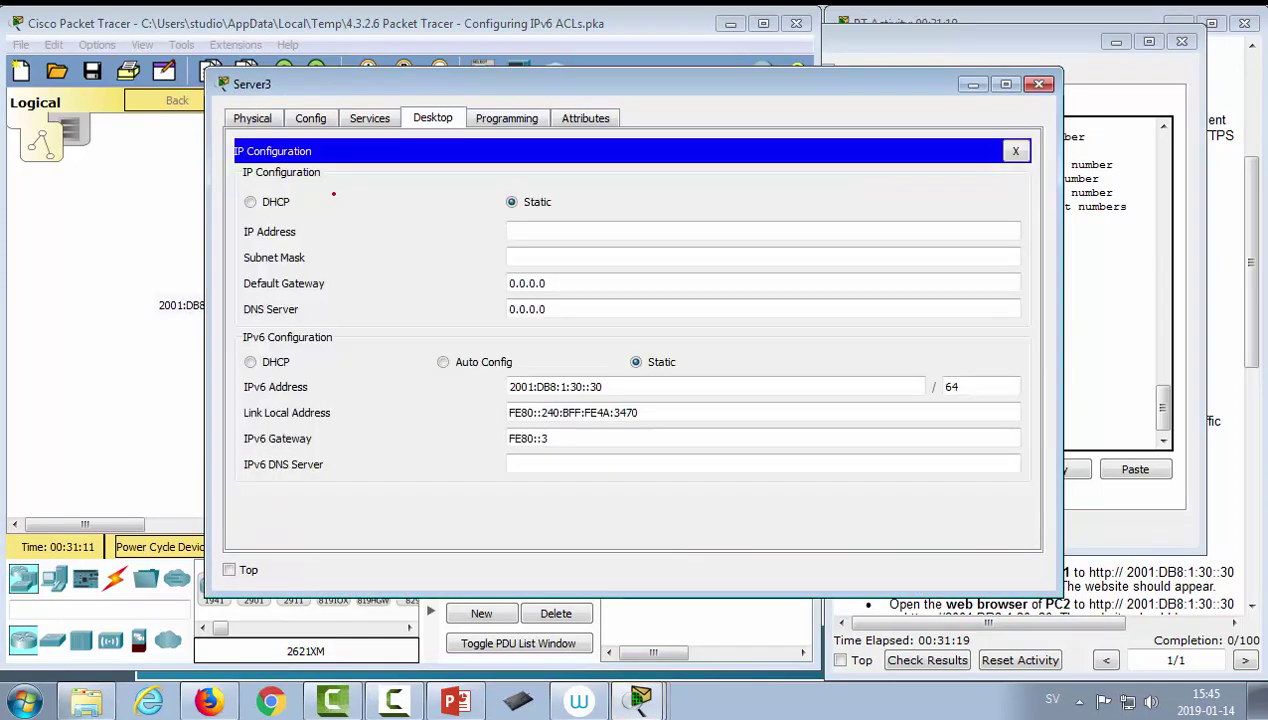
pyautogui.click(580, 387)
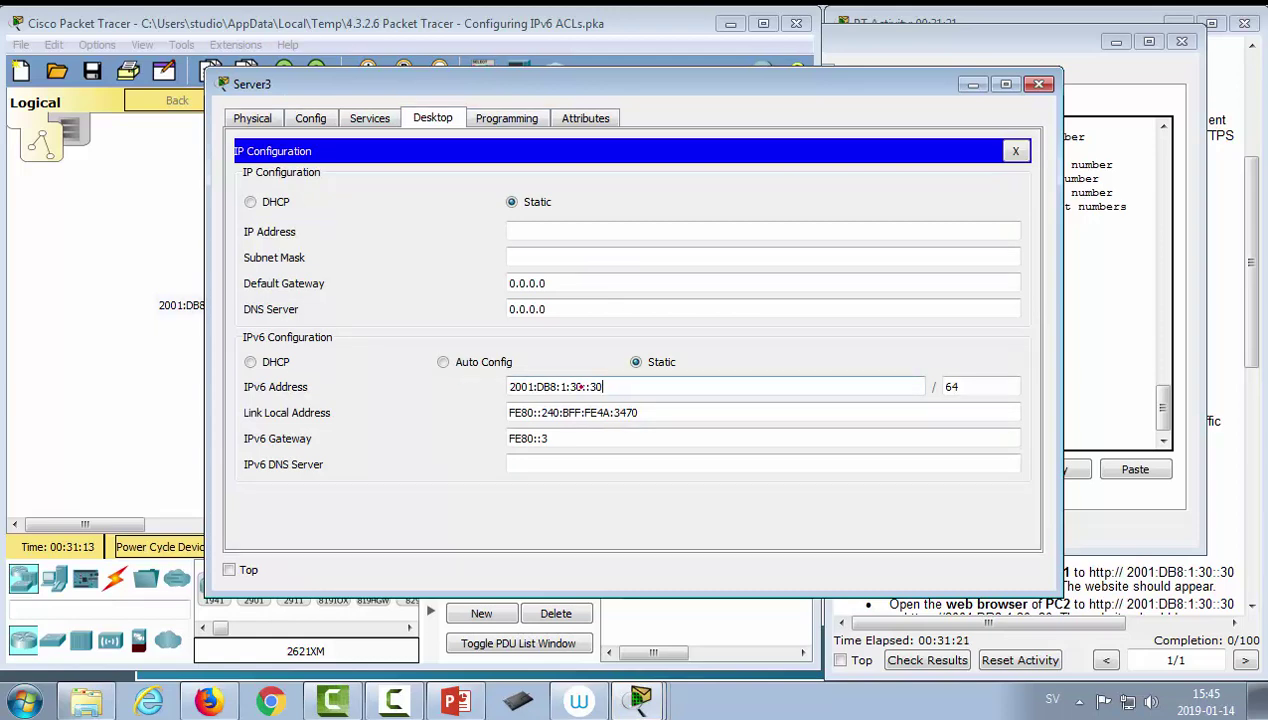
pyautogui.moveTo(603, 387); pyautogui.dragTo(491, 386)
pyautogui.hotkey('ctrl', 'c')
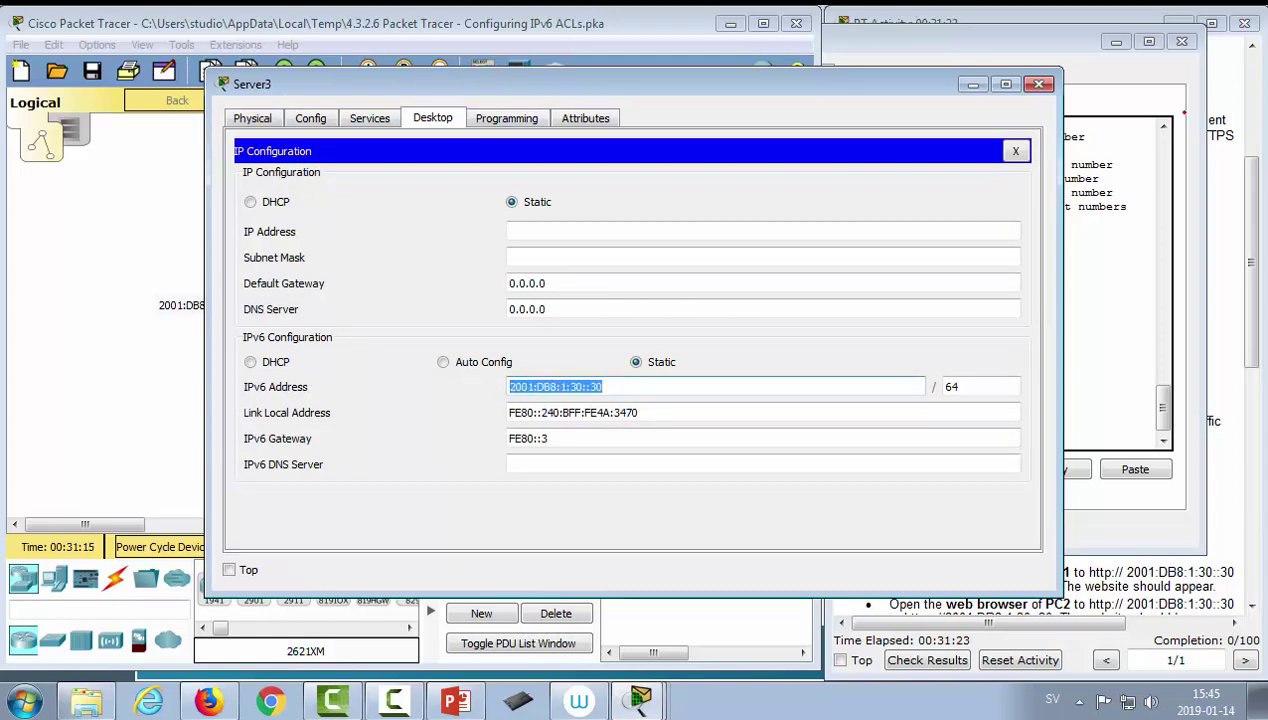
pyautogui.click(1040, 84)
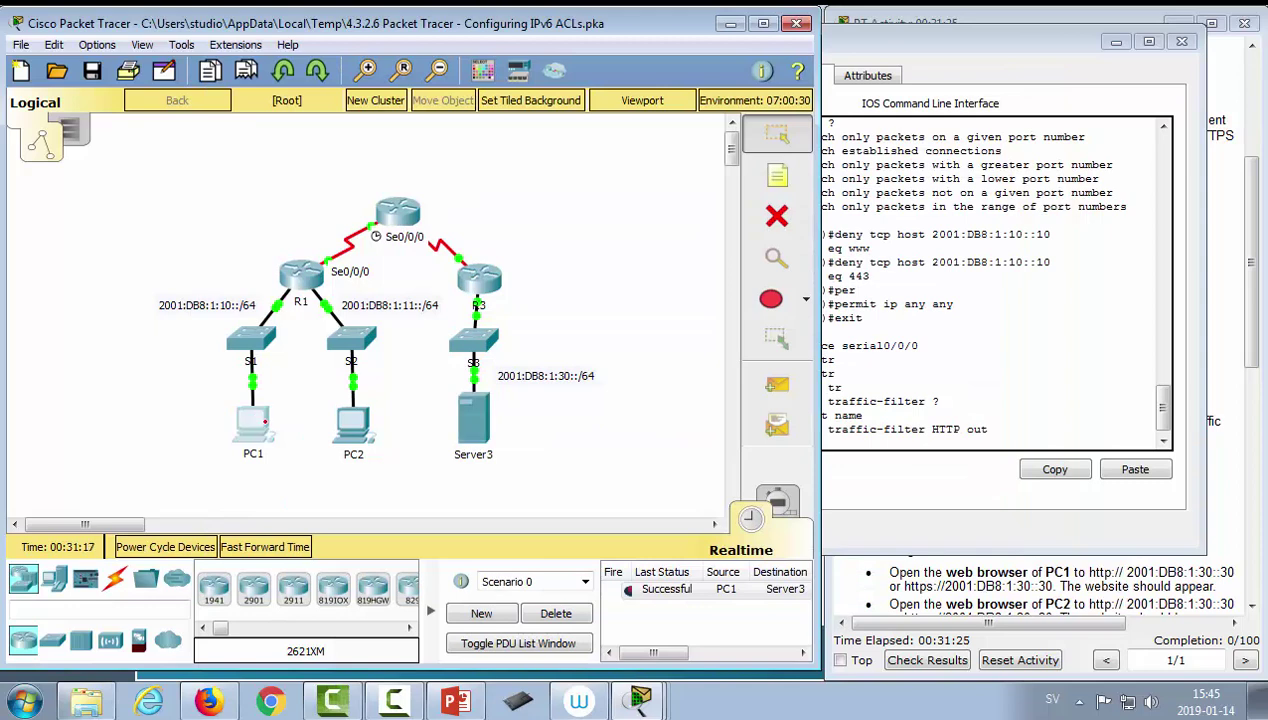
pyautogui.click(262, 419)
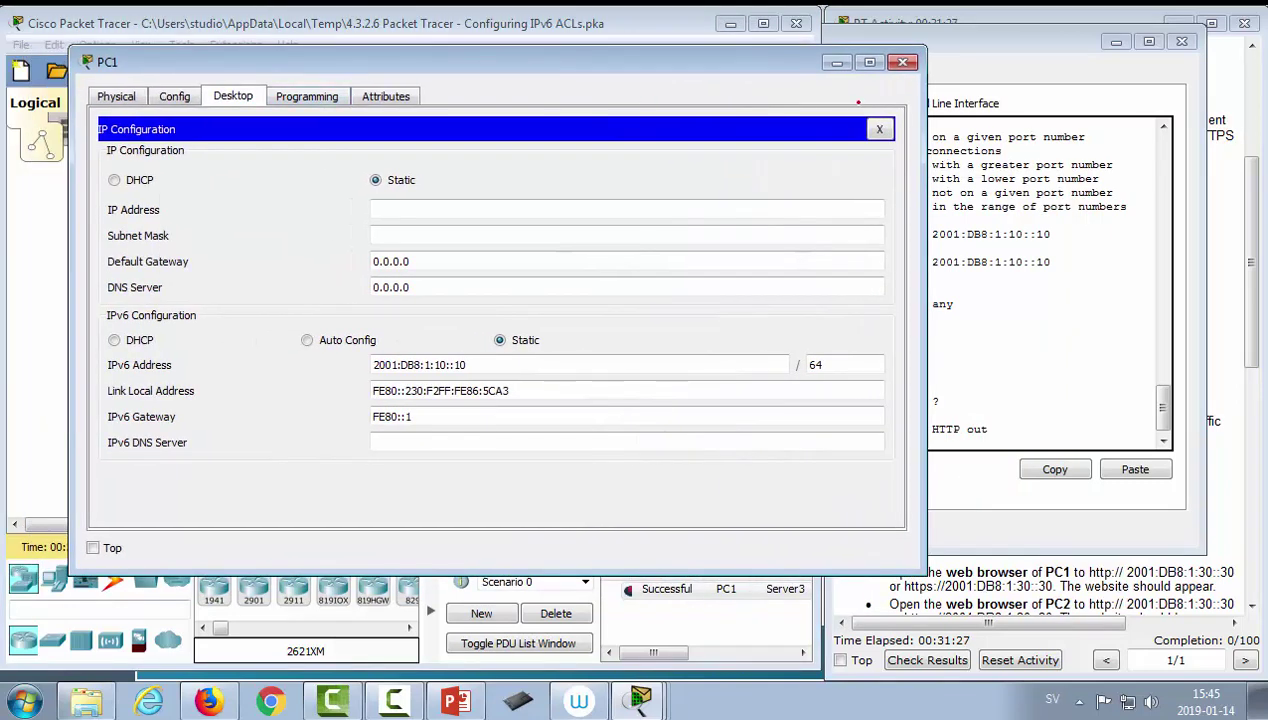
pyautogui.click(877, 128)
pyautogui.click(800, 197)
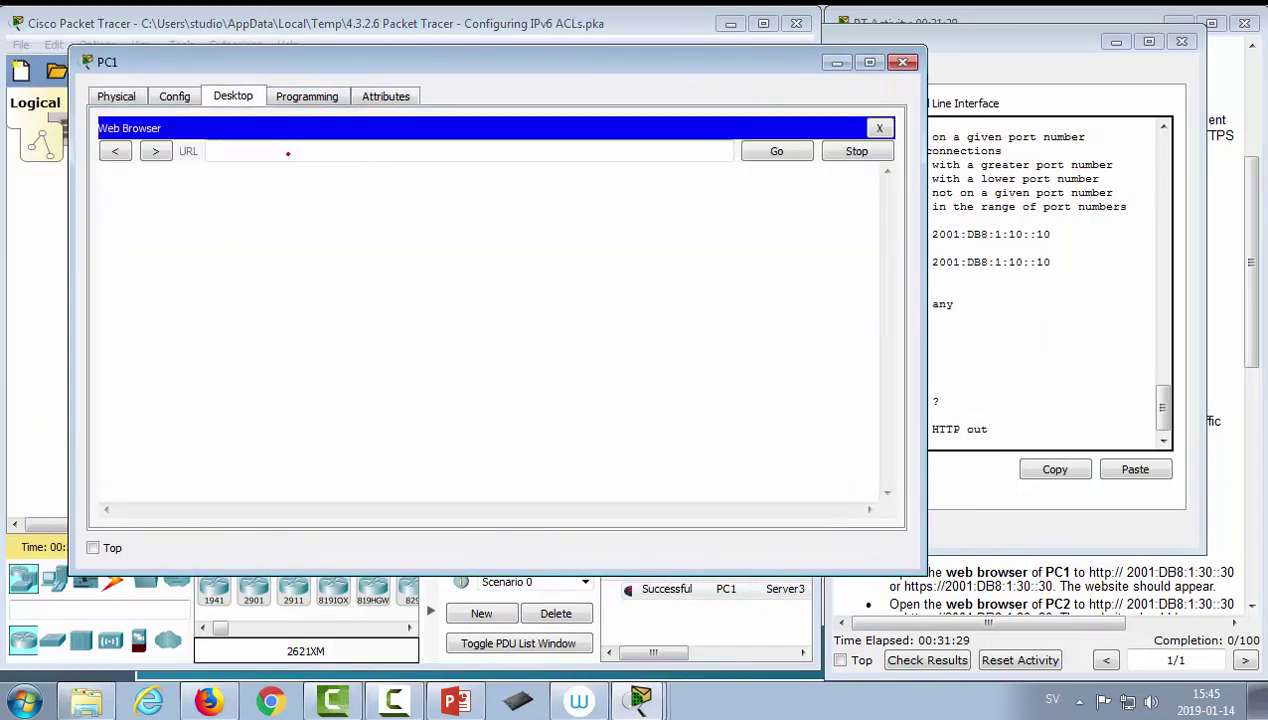
pyautogui.hotkey('ctrl', 'v')
pyautogui.press('Return')
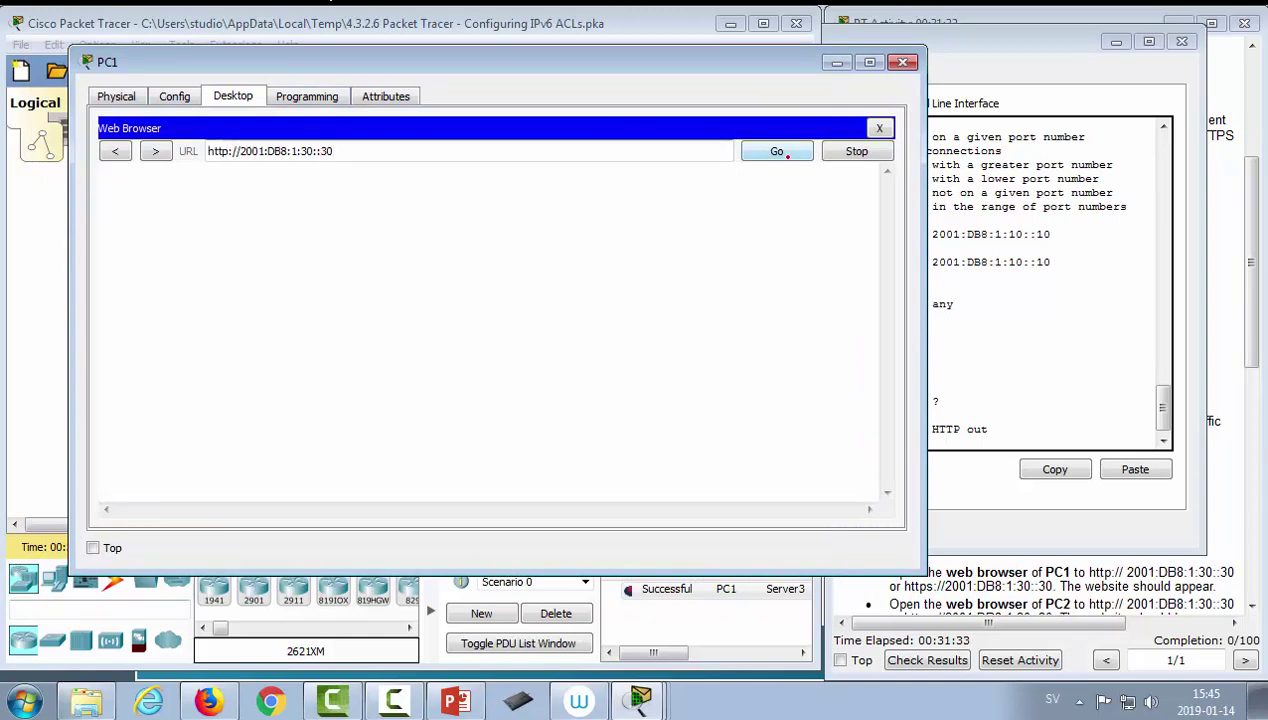
pyautogui.click(778, 152)
# - Show R1's IPv6 access lists with do show ipv6 acc and examine the match counts of the www deny and permit entries
pyautogui.click(1009, 418)
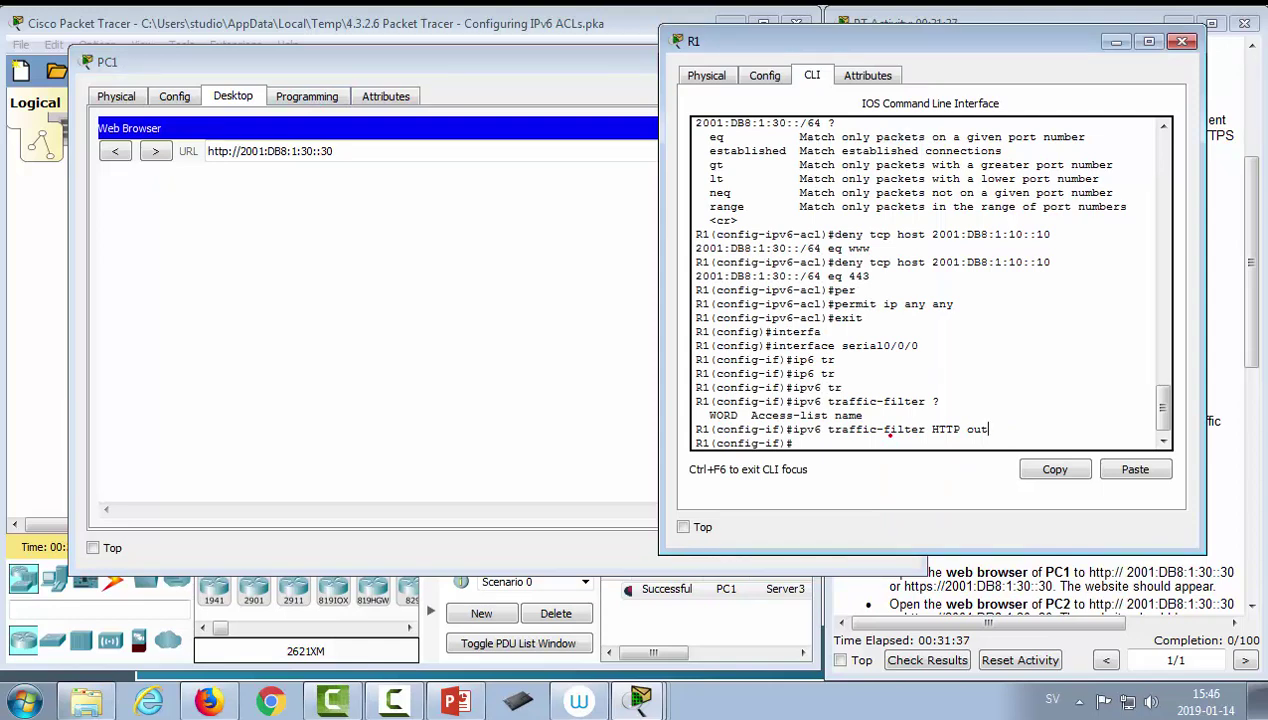
pyautogui.write('do show ipv6')
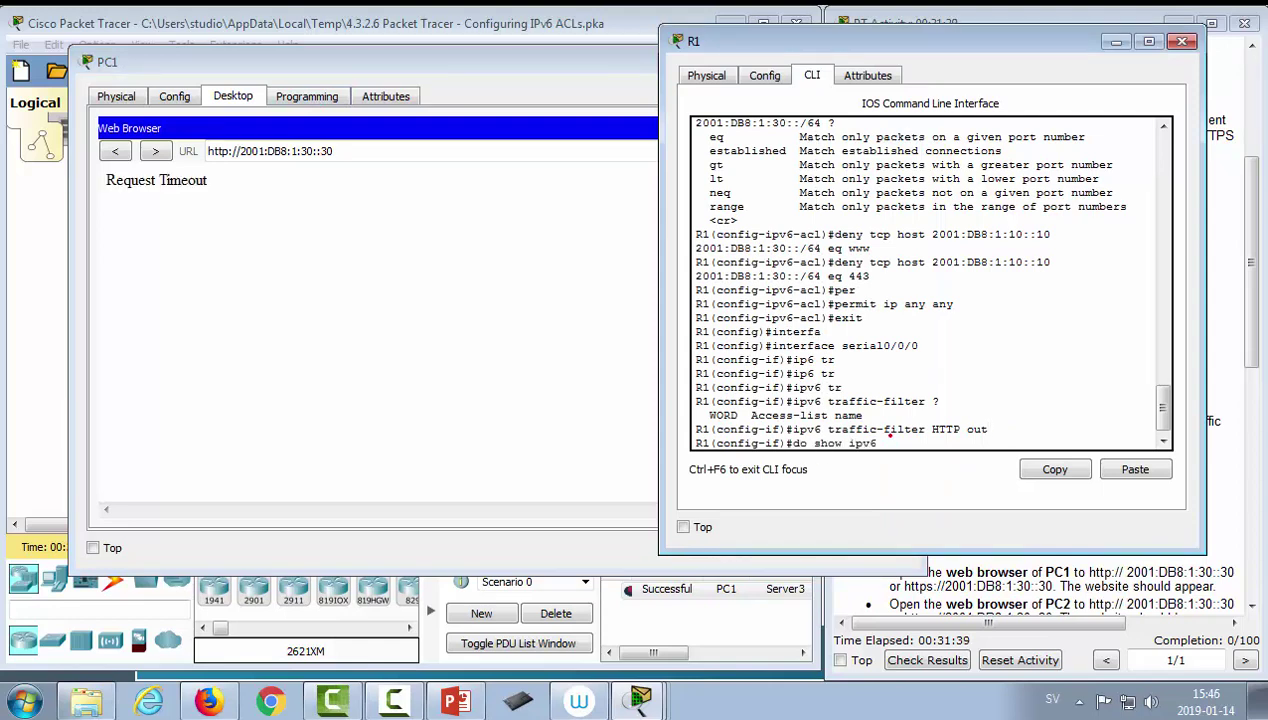
pyautogui.write(' acc')
pyautogui.press('Return')
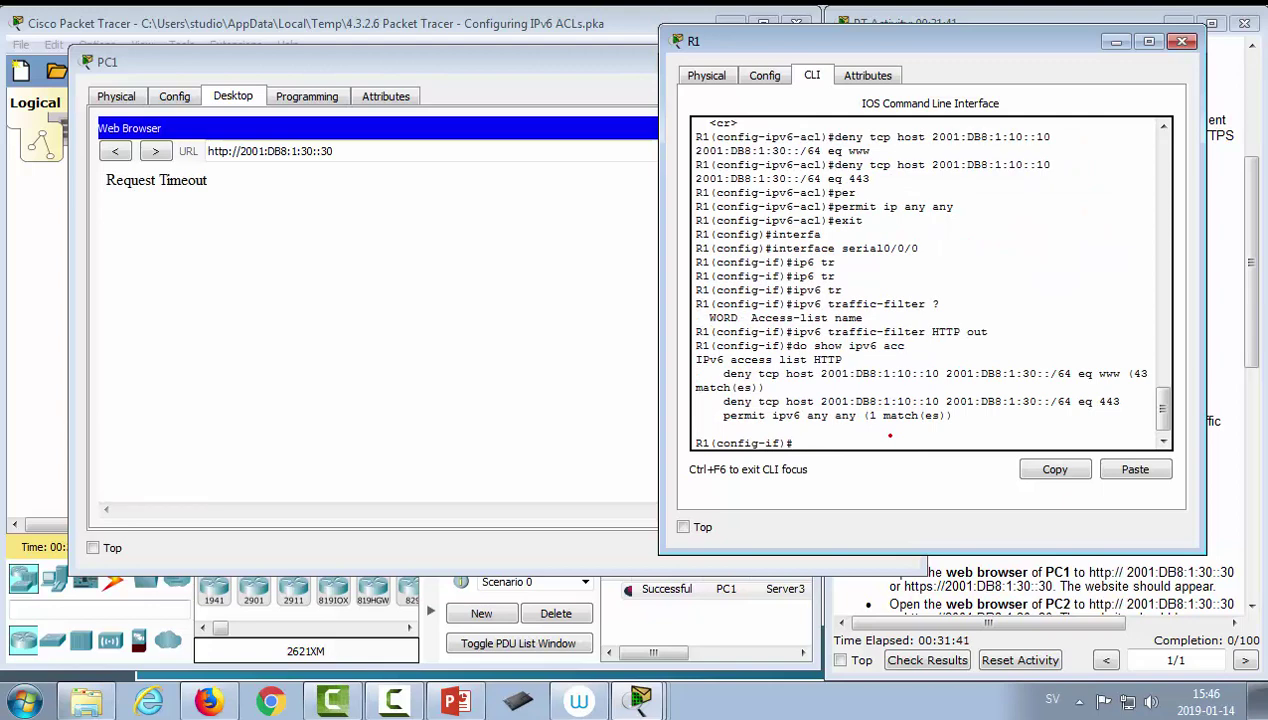
pyautogui.moveTo(734, 370); pyautogui.dragTo(1132, 374)
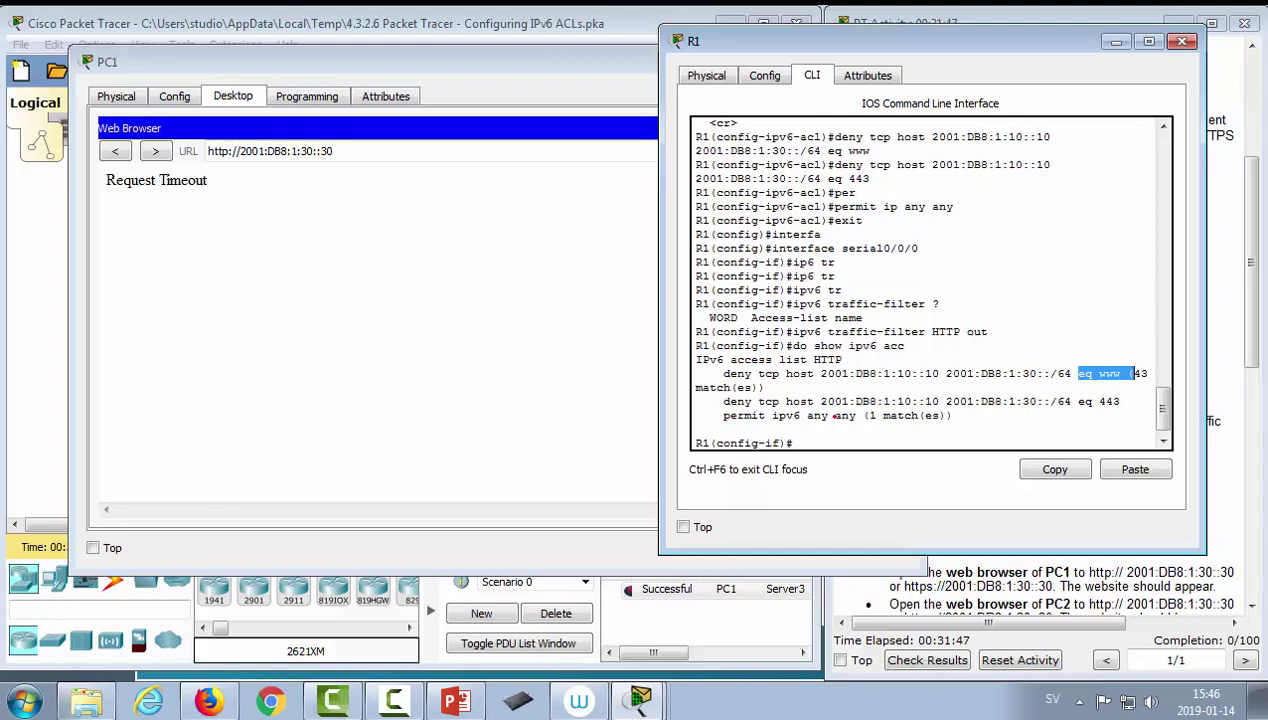
pyautogui.moveTo(868, 415); pyautogui.dragTo(835, 415)
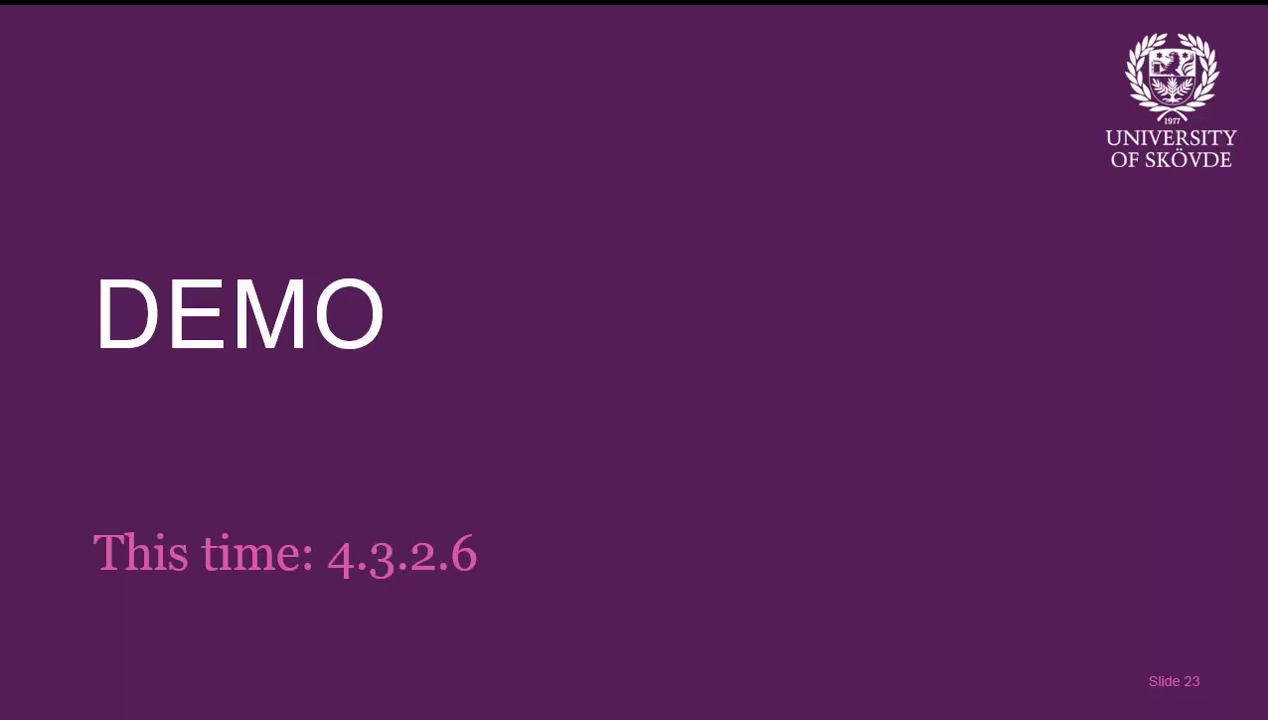
pyautogui.press('Right')
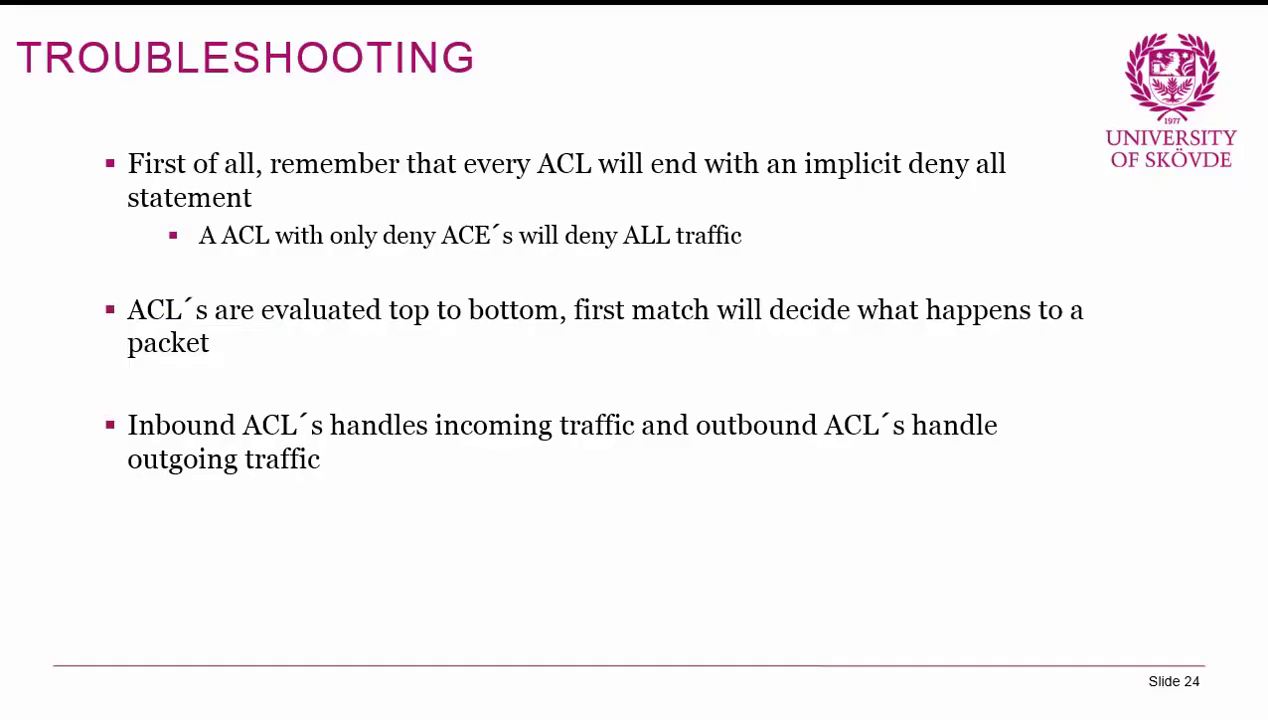